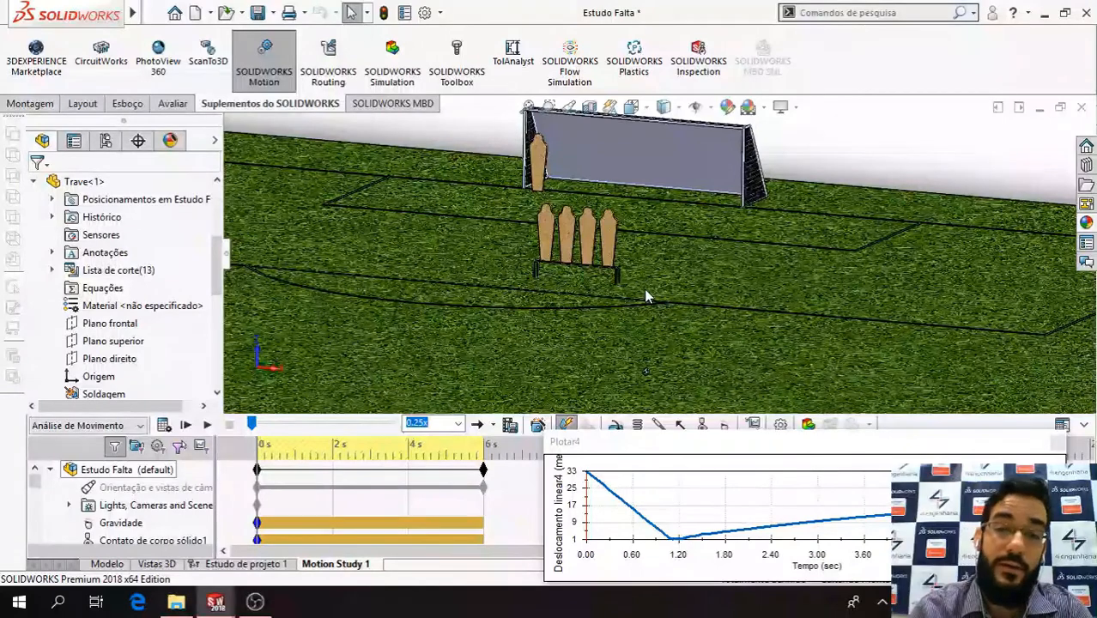
# Move the Plotar4 window clear of the motion study toolbar.
pyautogui.hotkey('ctrl', 's')
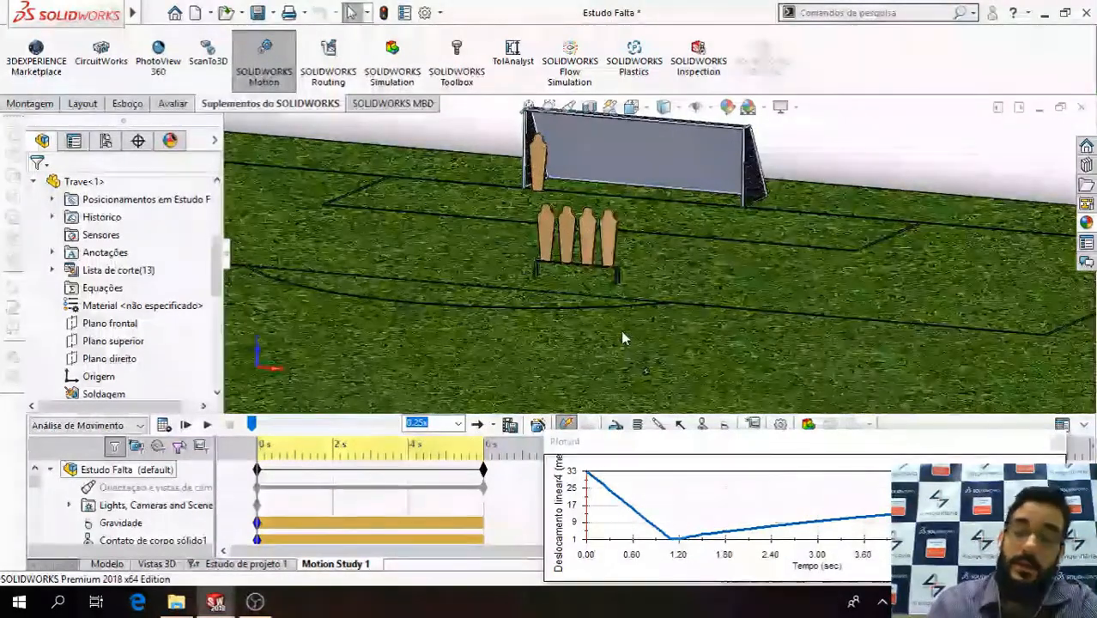
pyautogui.hotkey('ctrl', 's')
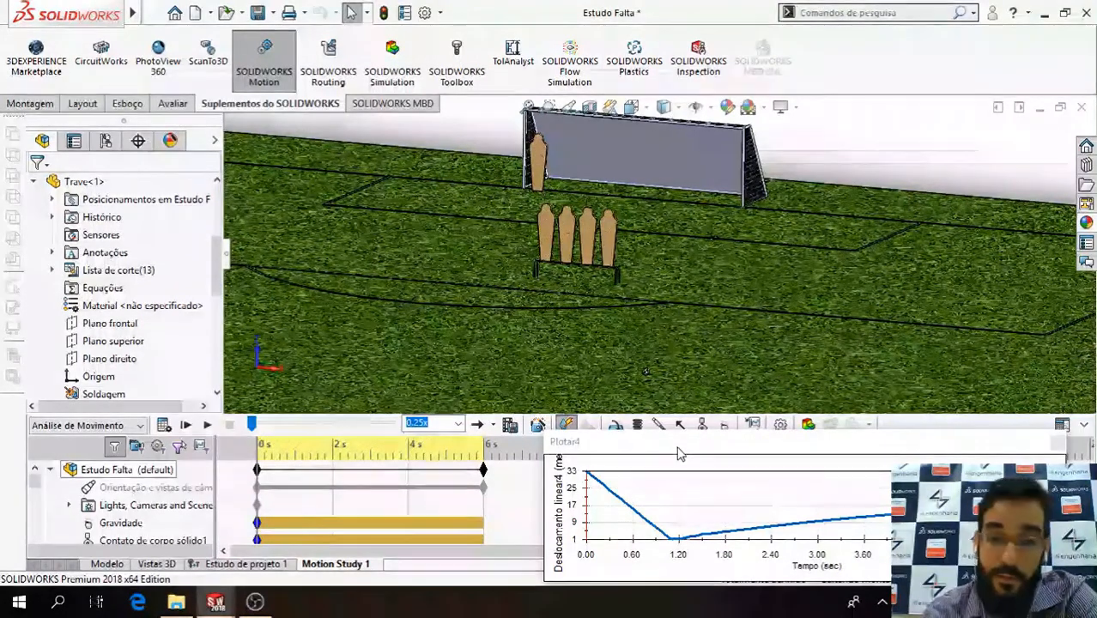
pyautogui.moveTo(678, 452); pyautogui.dragTo(703, 463)
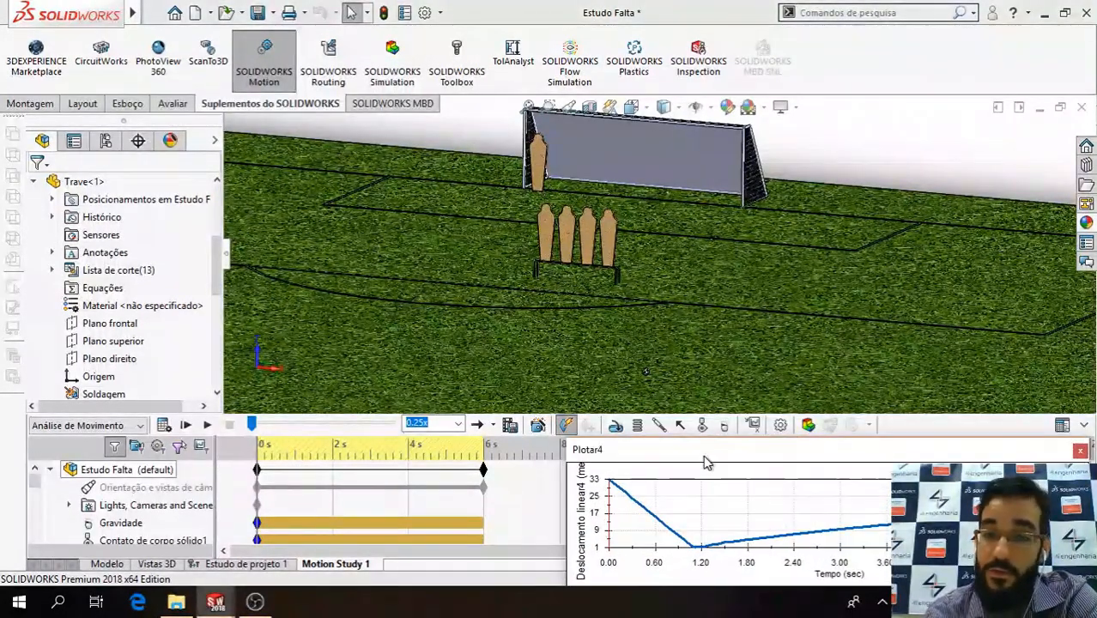
pyautogui.hotkey('ctrl', 's')
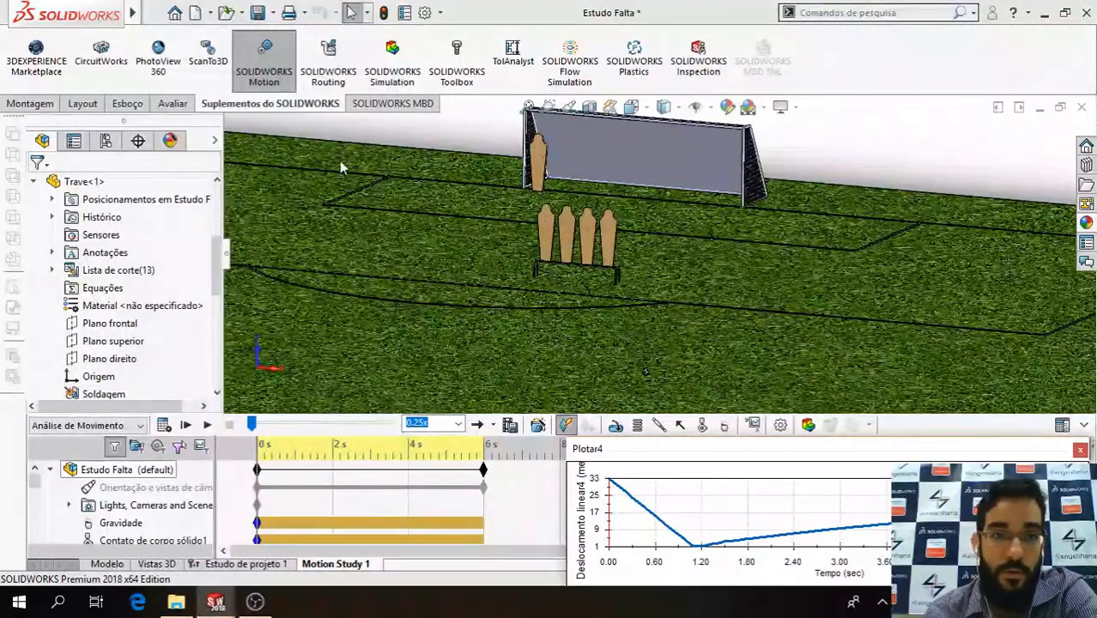
# Review the available motion study types, keeping Análise de Movimento, and keep the plot window clear of the toolbar.
pyautogui.click(267, 61)
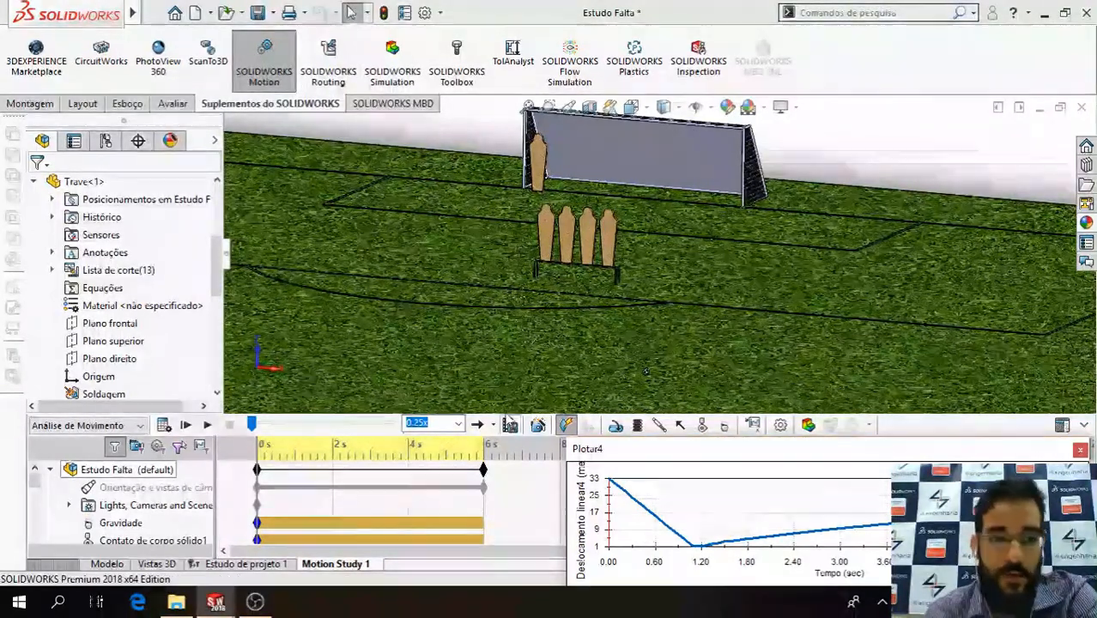
pyautogui.click(142, 425)
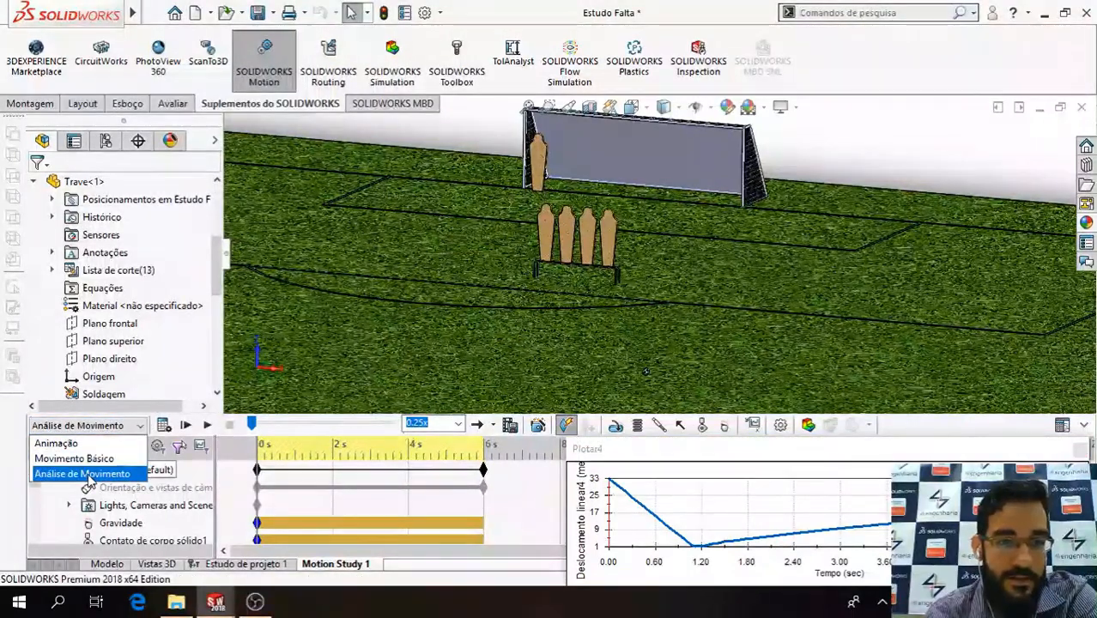
pyautogui.click(883, 165)
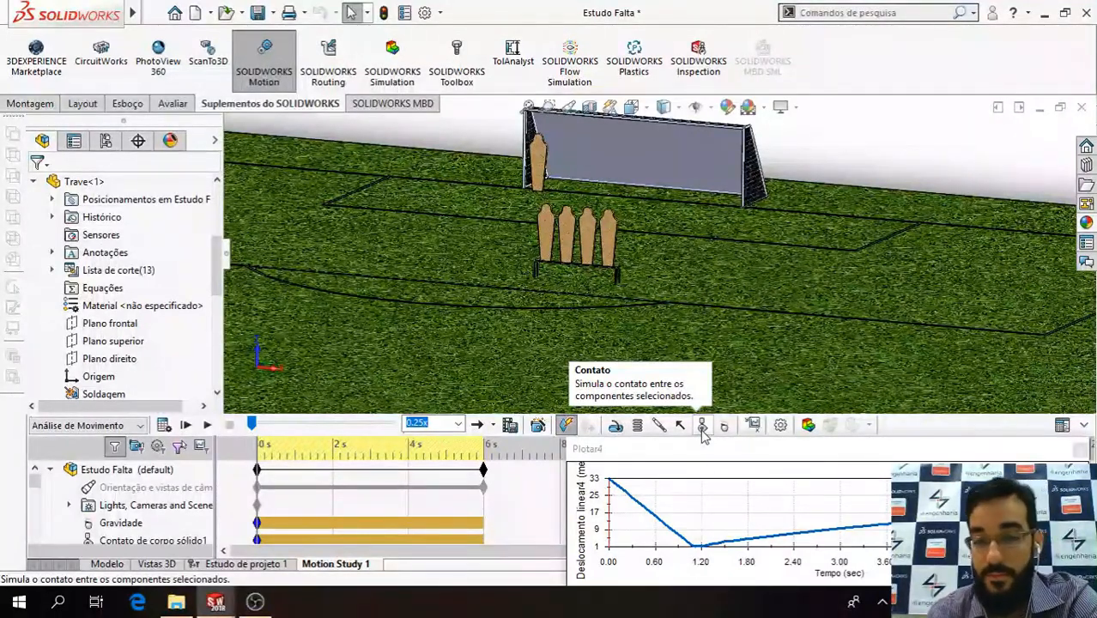
pyautogui.moveTo(710, 452)
pyautogui.mouseDown()
pyautogui.moveTo(725, 412)
pyautogui.moveTo(740, 419)
pyautogui.moveTo(717, 437)
pyautogui.mouseUp()
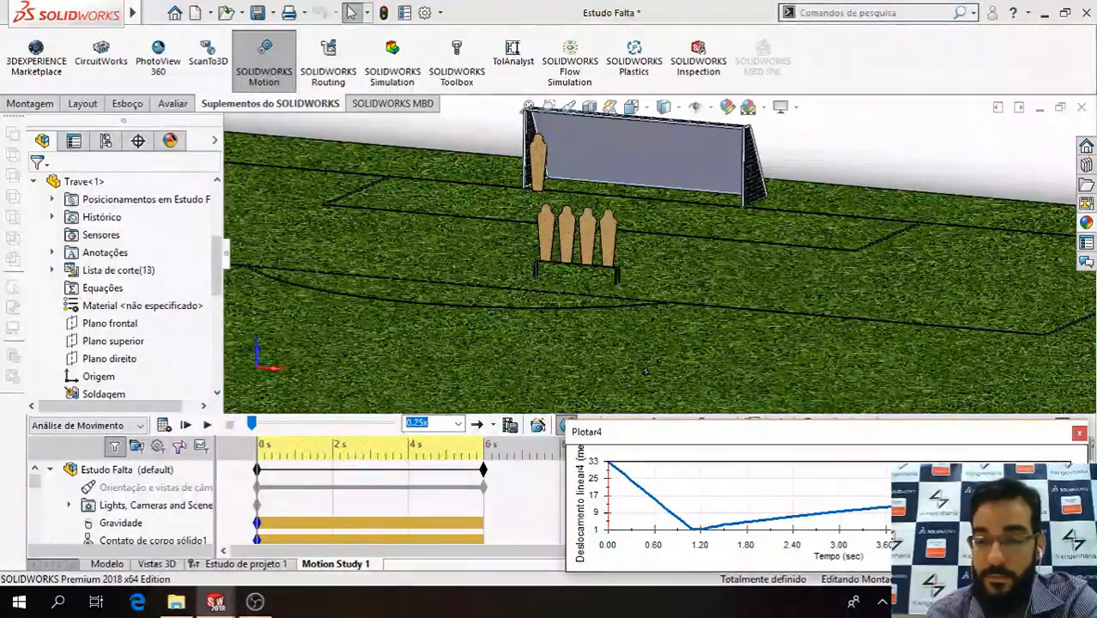
pyautogui.moveTo(853, 441); pyautogui.dragTo(846, 452)
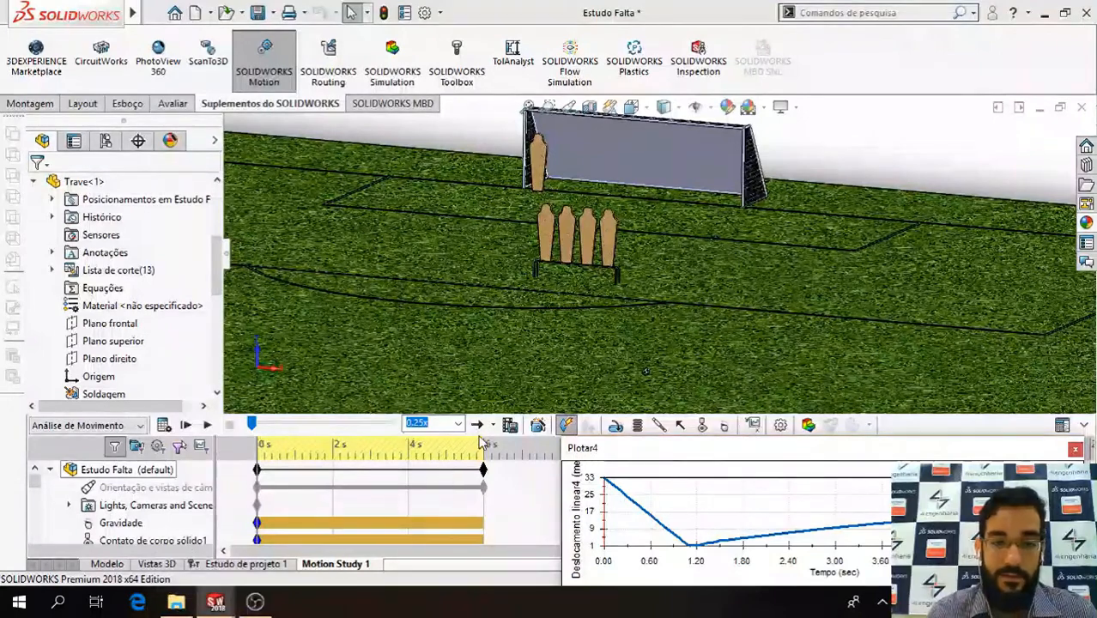
pyautogui.click(124, 425)
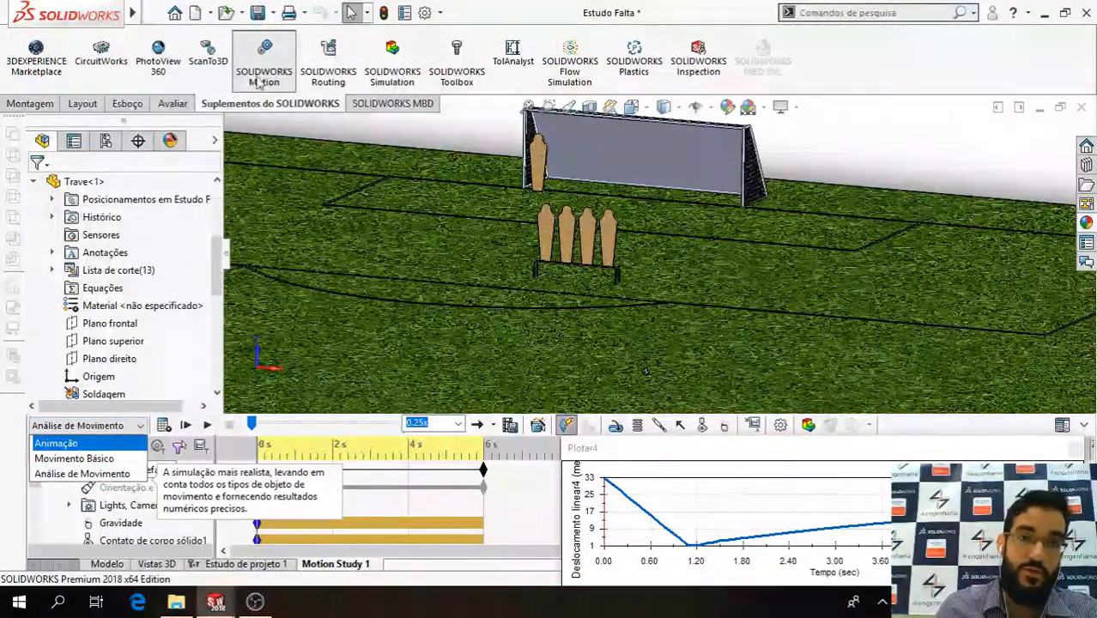
pyautogui.click(814, 156)
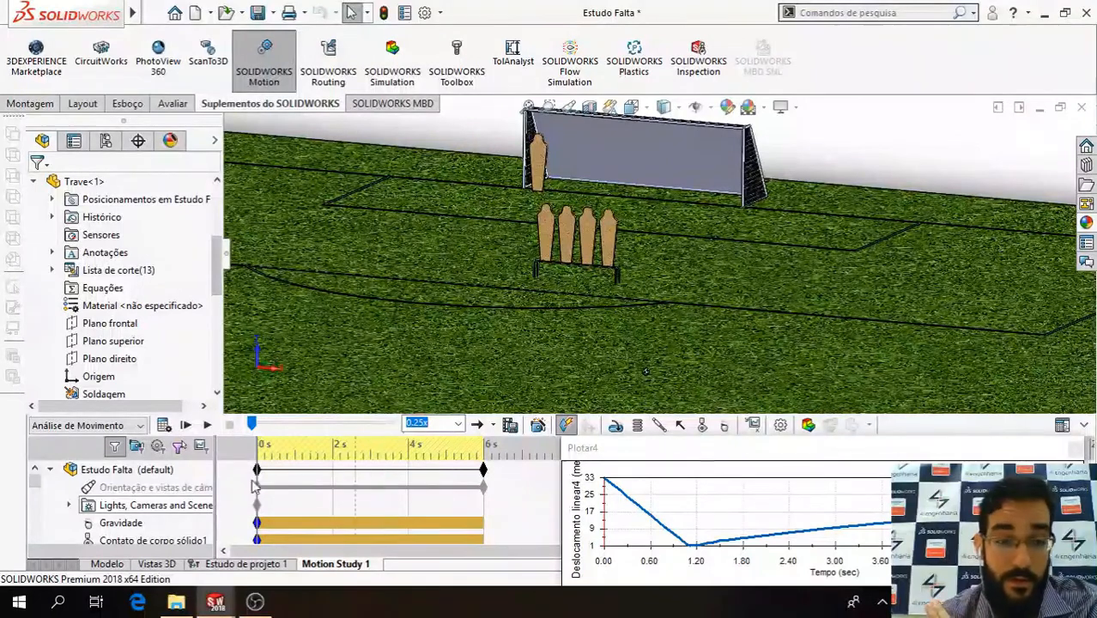
# Look through the motion study tree down to its last entries.
pyautogui.scroll(-3, 36, 506)
pyautogui.moveTo(36, 506); pyautogui.dragTo(36, 532)
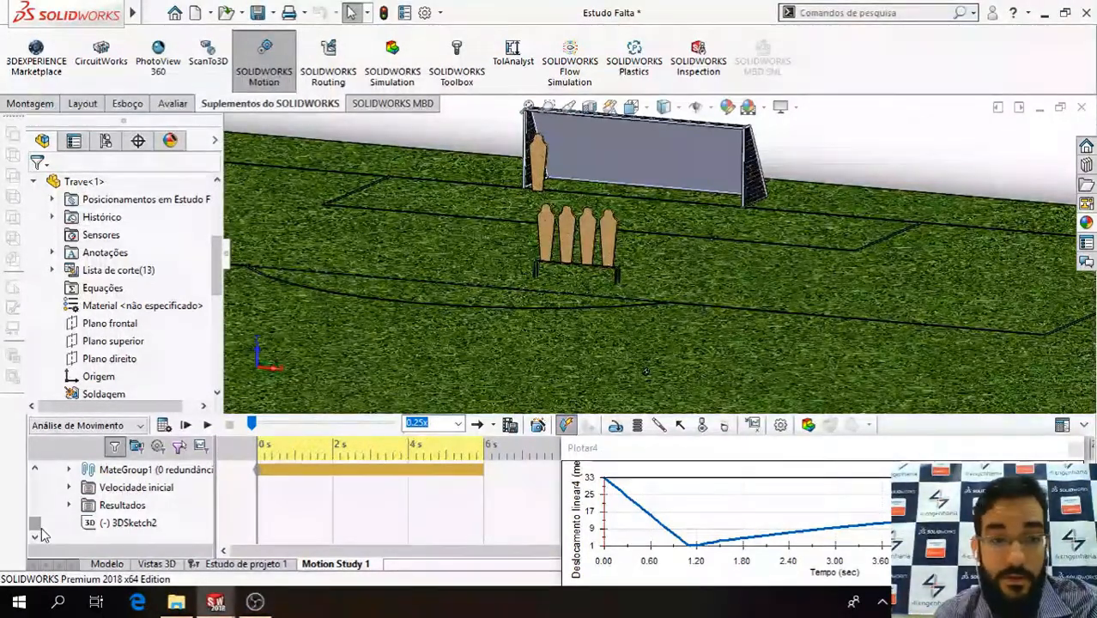
pyautogui.hotkey('ctrl', 's')
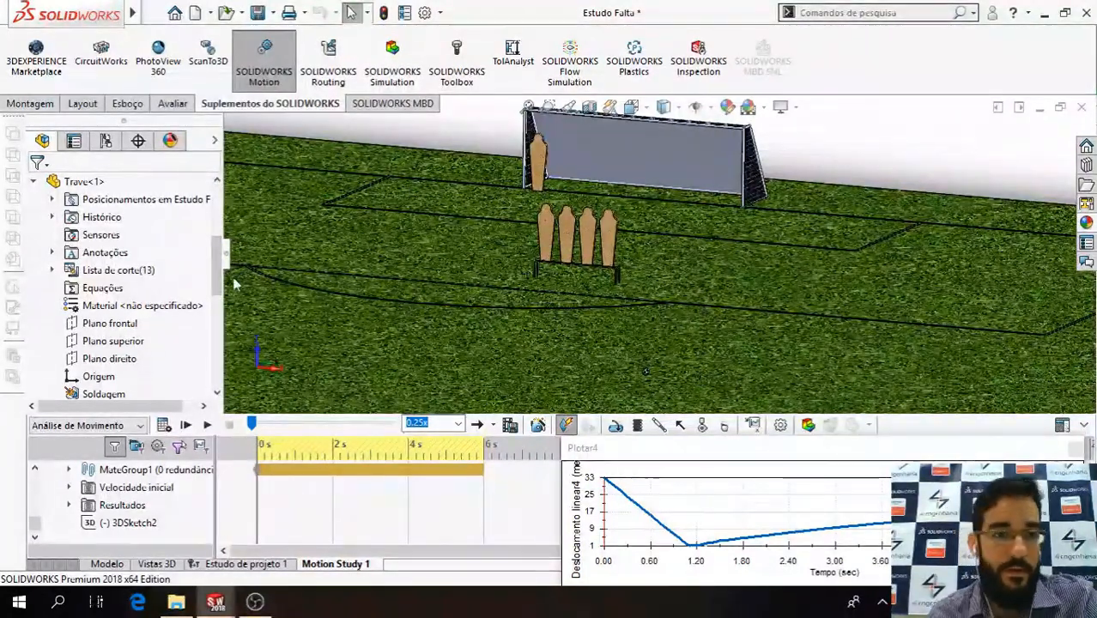
# Find Esboço3 among the features of the Trave component and highlight it in the model.
pyautogui.moveTo(216, 283); pyautogui.dragTo(216, 378)
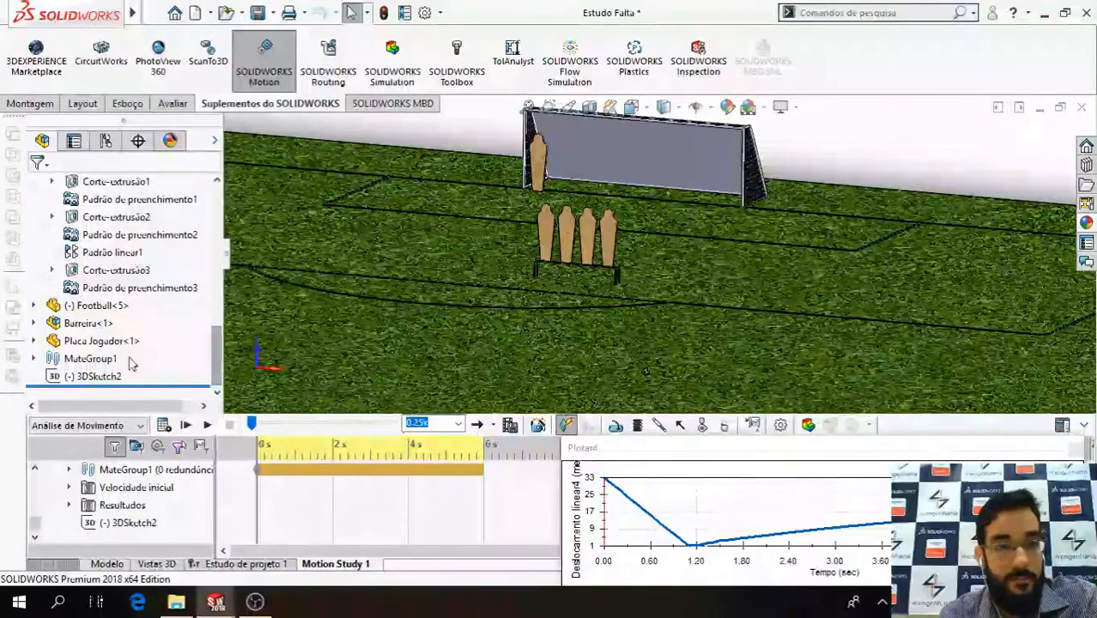
pyautogui.moveTo(216, 347); pyautogui.dragTo(219, 287)
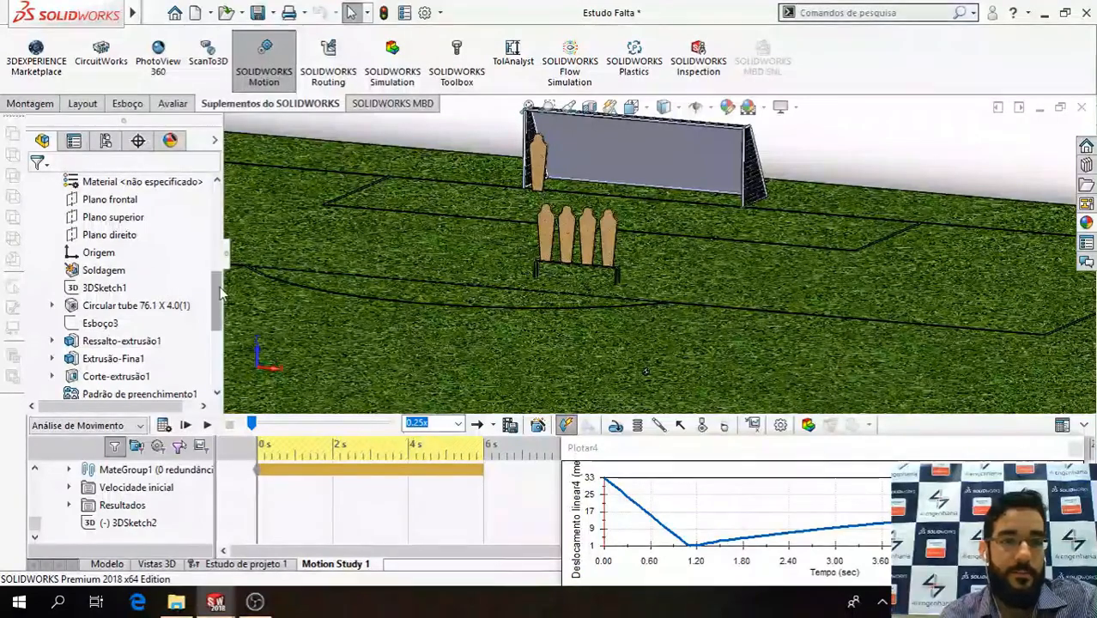
pyautogui.moveTo(220, 286); pyautogui.dragTo(219, 282)
pyautogui.click(93, 343)
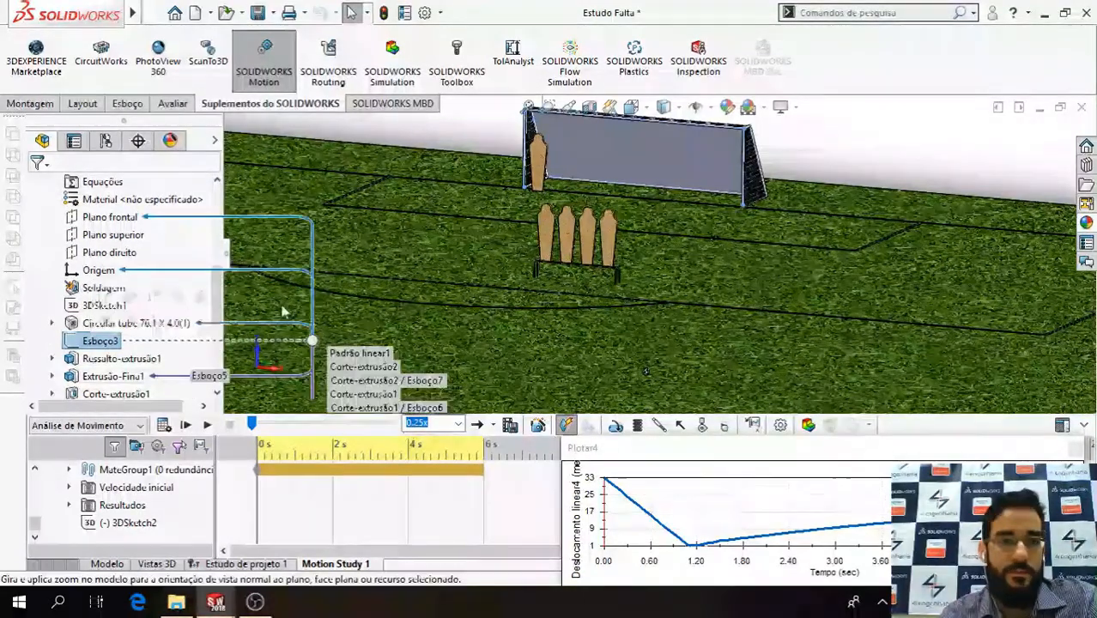
# Examine the highlighted goal sketch, its vertical construction line and the upper corner of the goal above the goalkeeper plate.
pyautogui.scroll(2, 665, 213)
pyautogui.scroll(1, 666, 176)
pyautogui.scroll(-1, 666, 176)
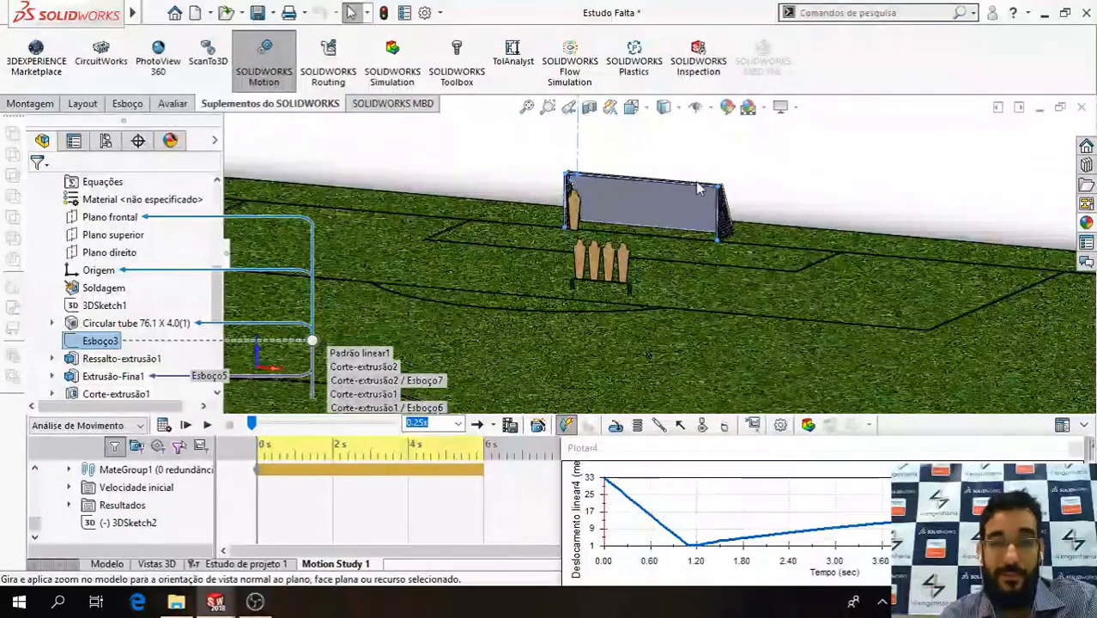
pyautogui.scroll(1, 596, 172)
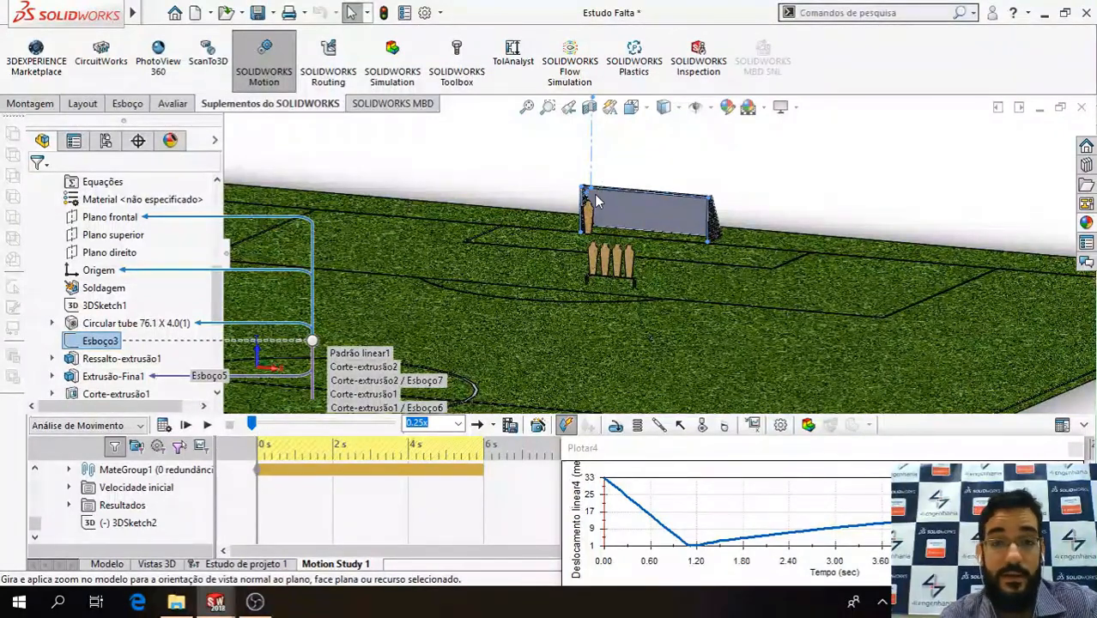
pyautogui.scroll(-5, 597, 200)
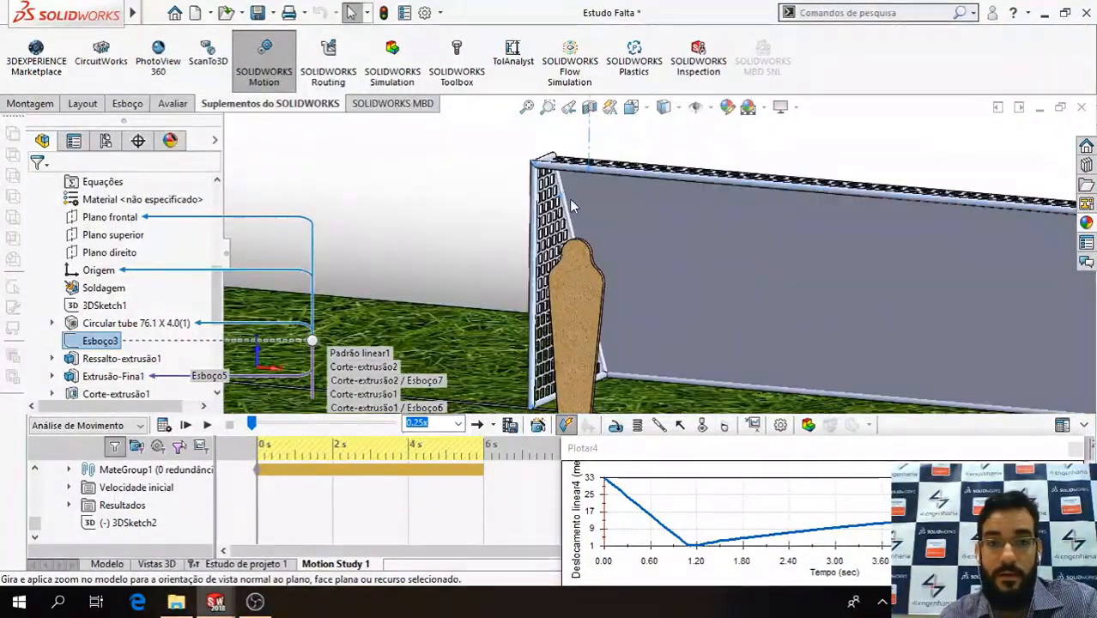
pyautogui.moveTo(571, 199); pyautogui.dragTo(581, 196, button='middle')
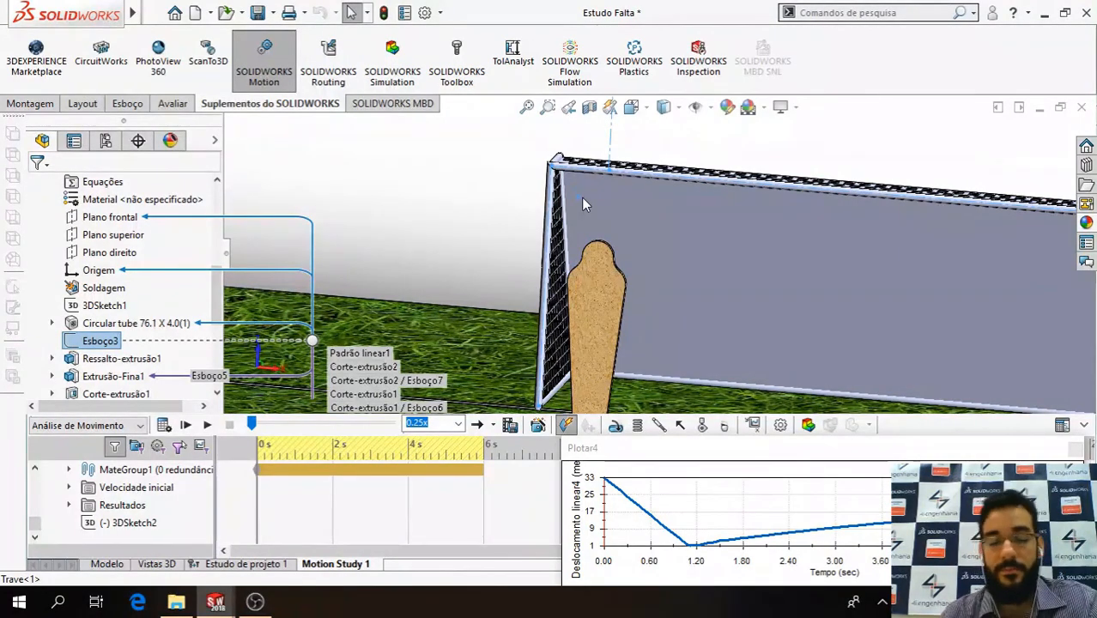
pyautogui.scroll(6, 592, 204)
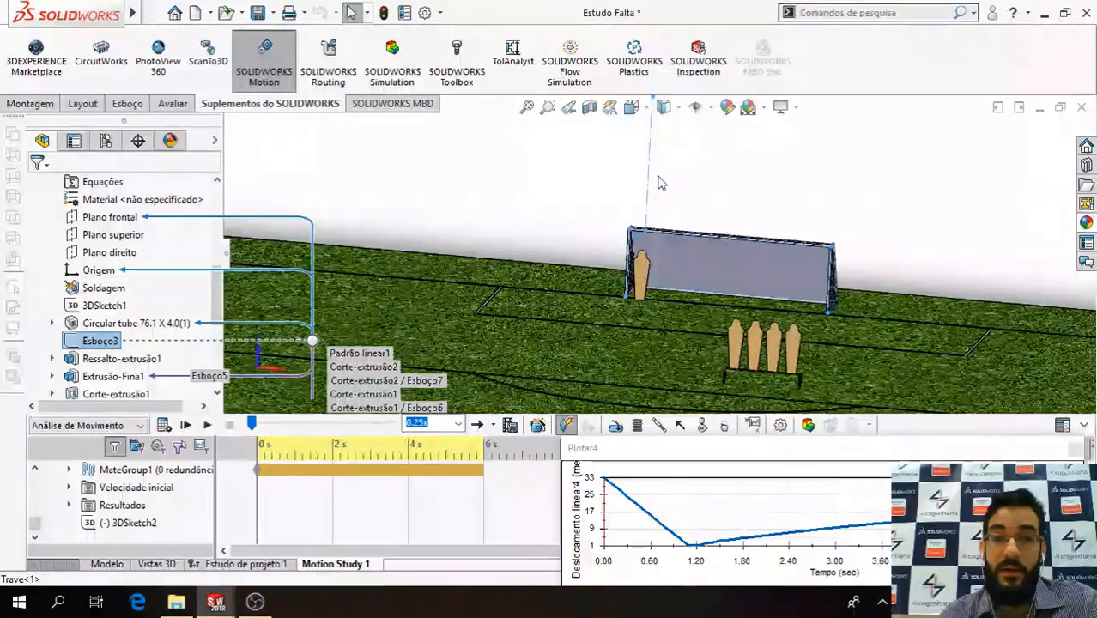
pyautogui.scroll(2, 661, 183)
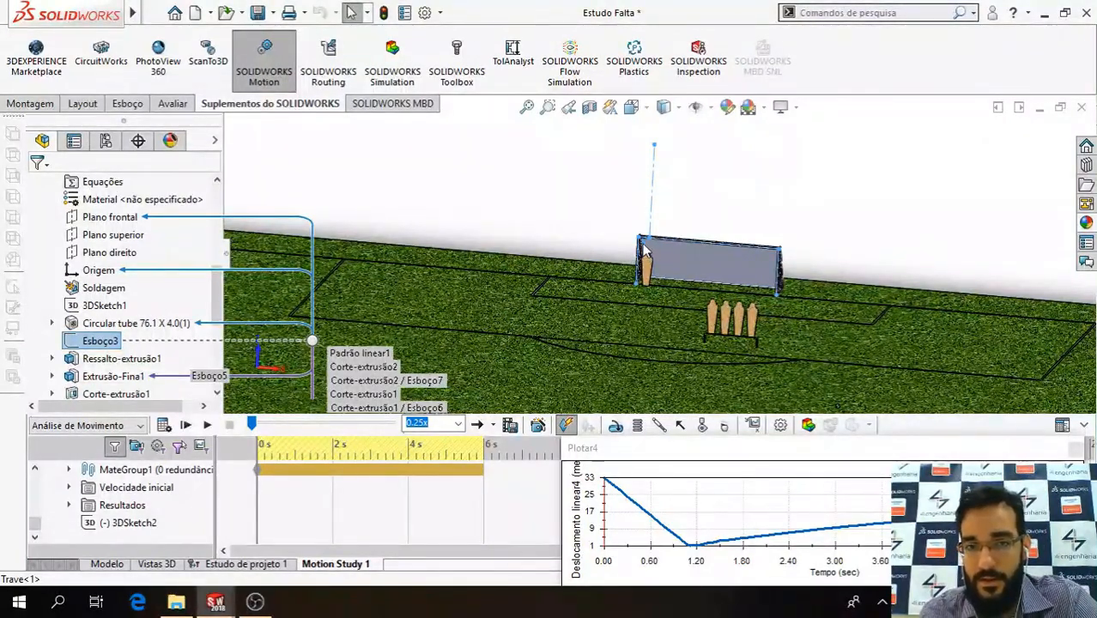
pyautogui.scroll(-5, 643, 249)
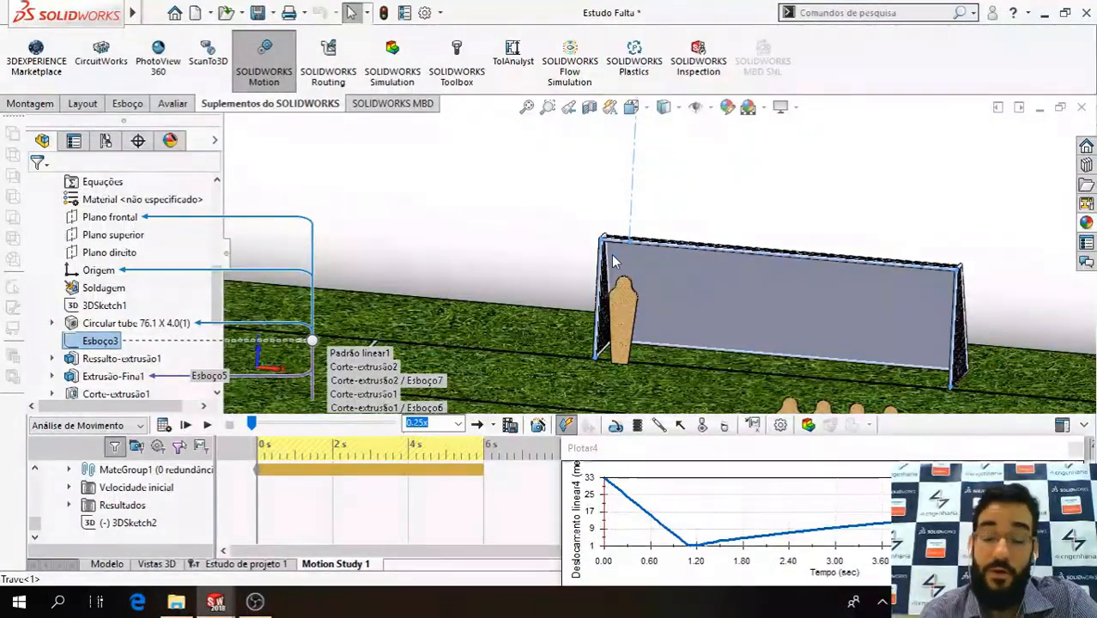
pyautogui.scroll(4, 647, 257)
pyautogui.scroll(-1, 730, 342)
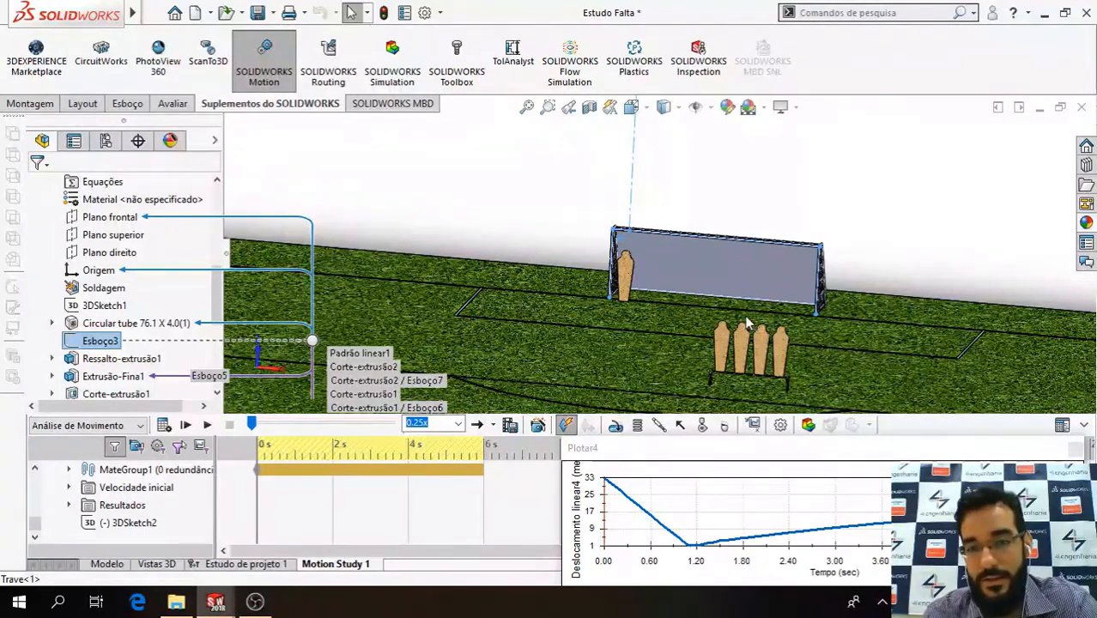
pyautogui.scroll(3, 611, 230)
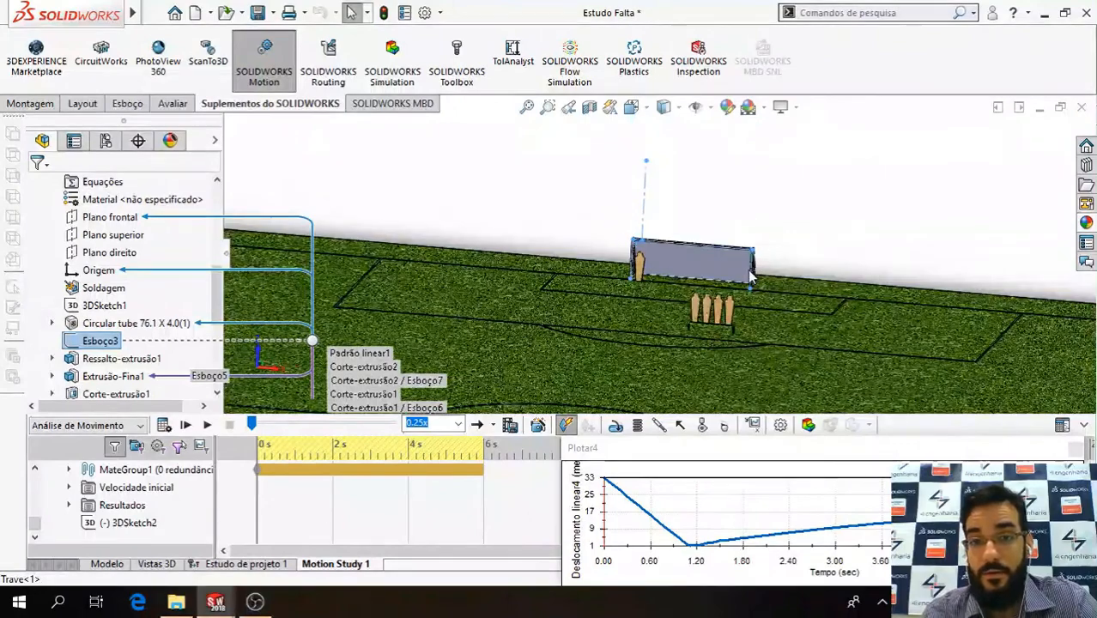
pyautogui.scroll(-2, 798, 291)
pyautogui.scroll(-2, 713, 323)
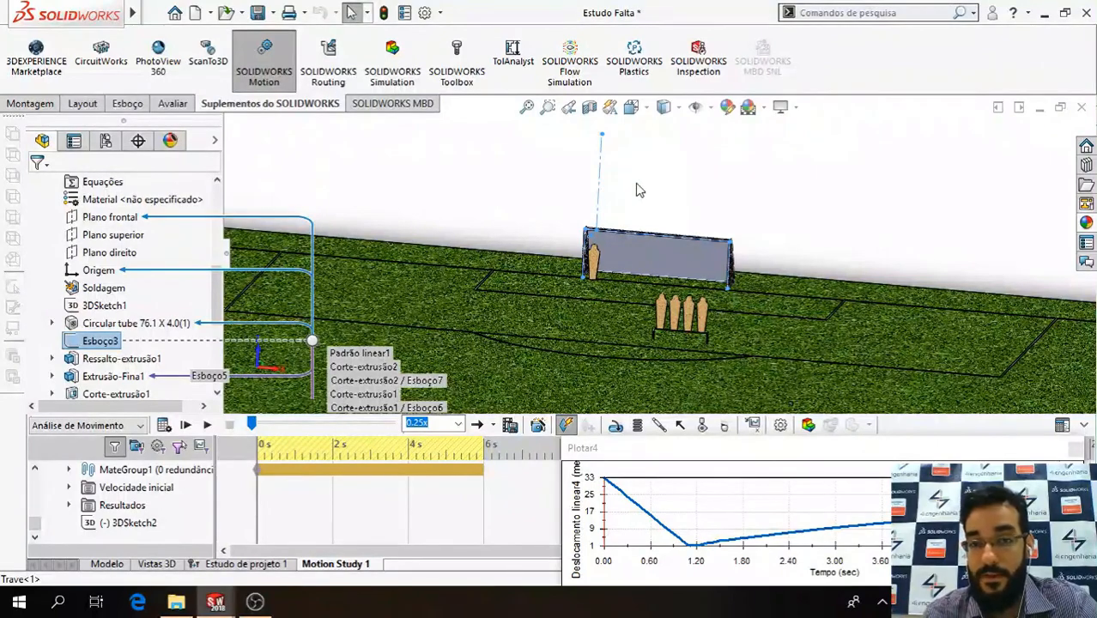
pyautogui.hotkey('ctrl', 's')
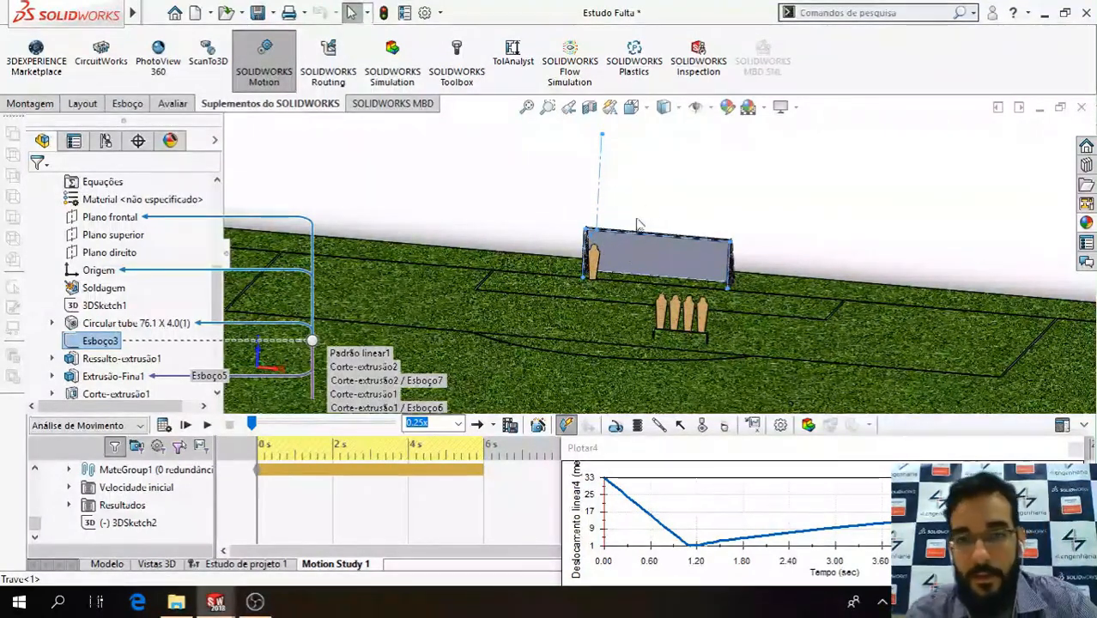
pyautogui.scroll(-3, 605, 223)
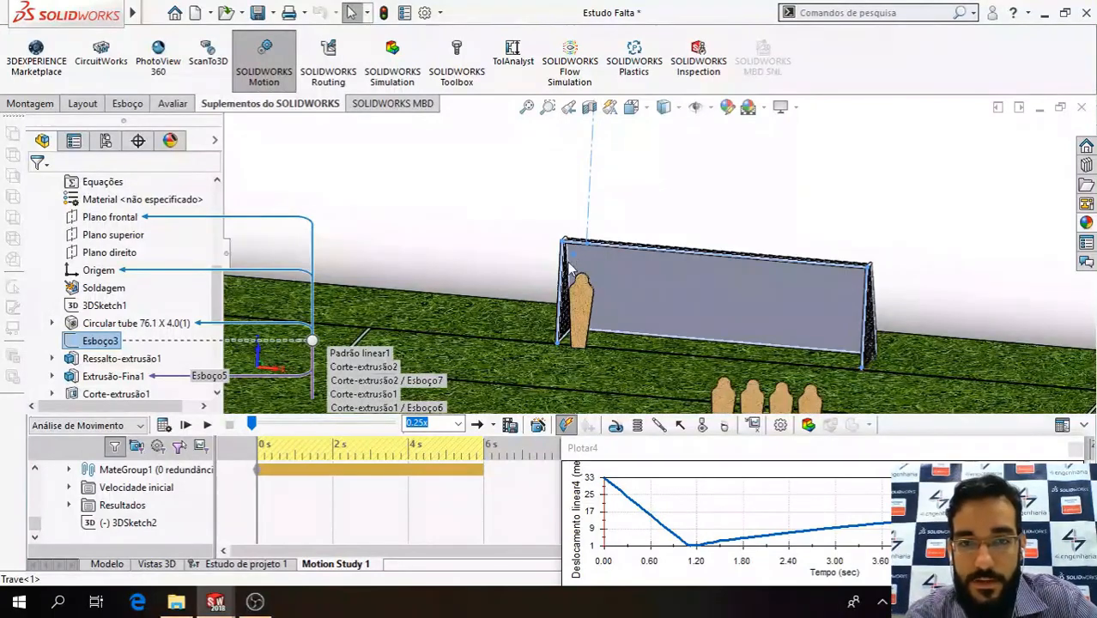
pyautogui.scroll(4, 652, 223)
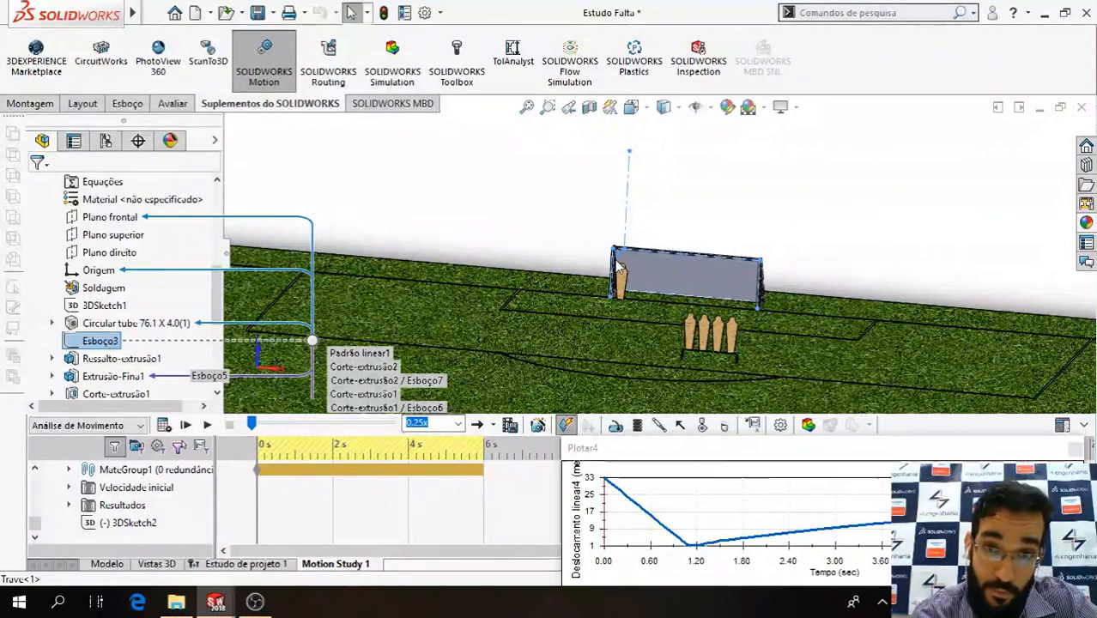
# Highlight 3DSketch2 at the end of the assembly tree and inspect its slanted line over the wall and goal.
pyautogui.click(813, 228)
pyautogui.moveTo(218, 301); pyautogui.dragTo(221, 369)
pyautogui.click(103, 377)
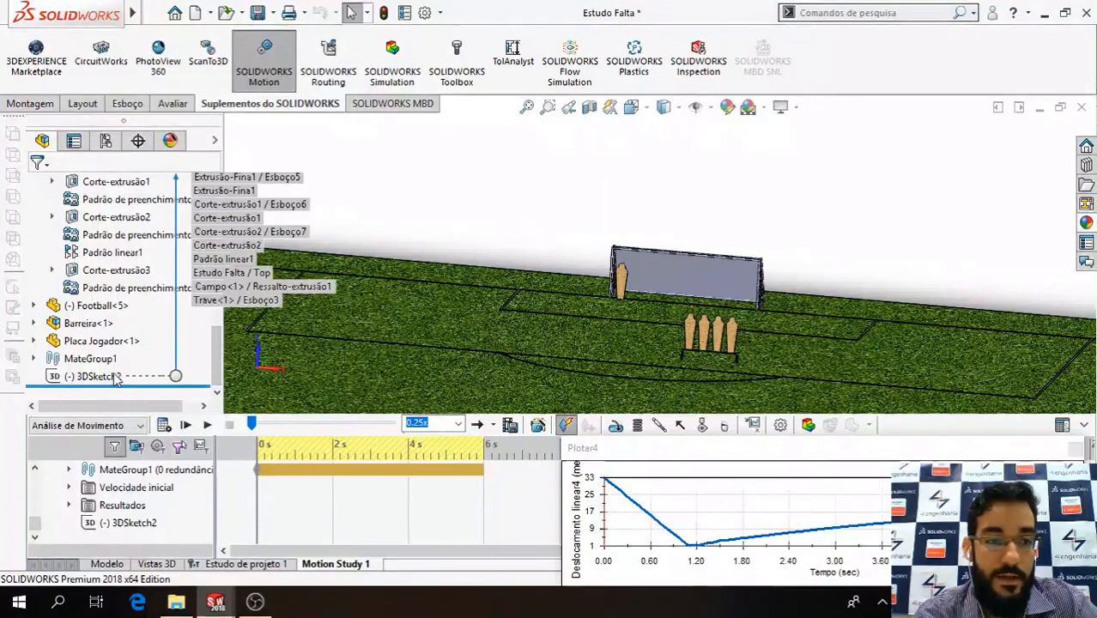
pyautogui.moveTo(726, 329)
pyautogui.mouseDown(button='middle')
pyautogui.moveTo(759, 362)
pyautogui.moveTo(735, 336)
pyautogui.mouseUp(button='middle')
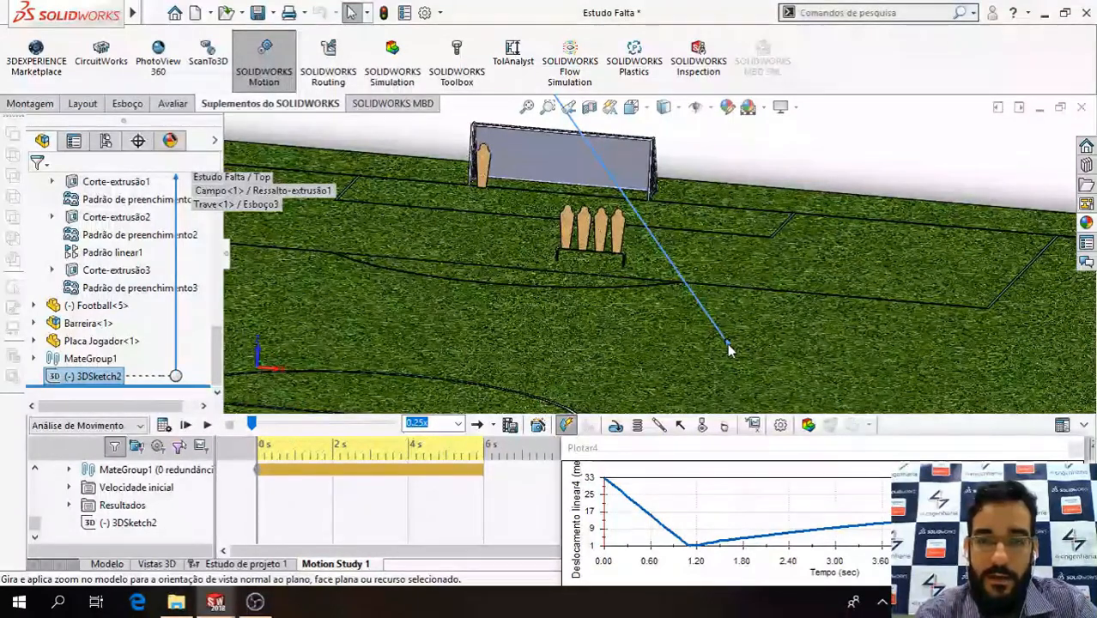
pyautogui.scroll(5, 678, 258)
pyautogui.scroll(-4, 626, 177)
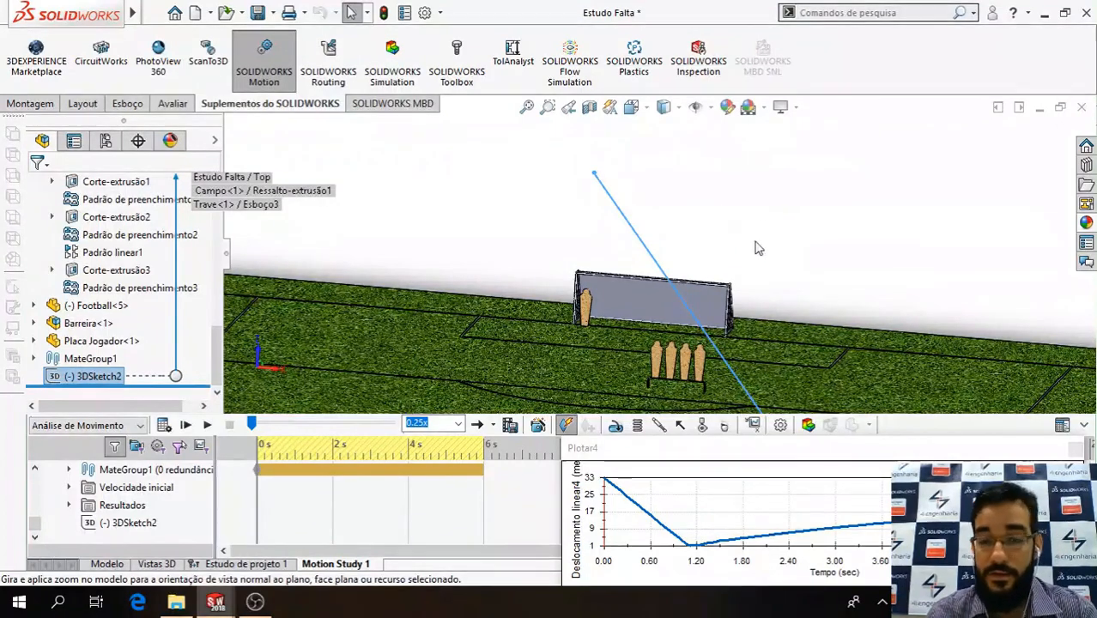
pyautogui.click(816, 250)
pyautogui.moveTo(815, 250); pyautogui.dragTo(761, 306, button='middle')
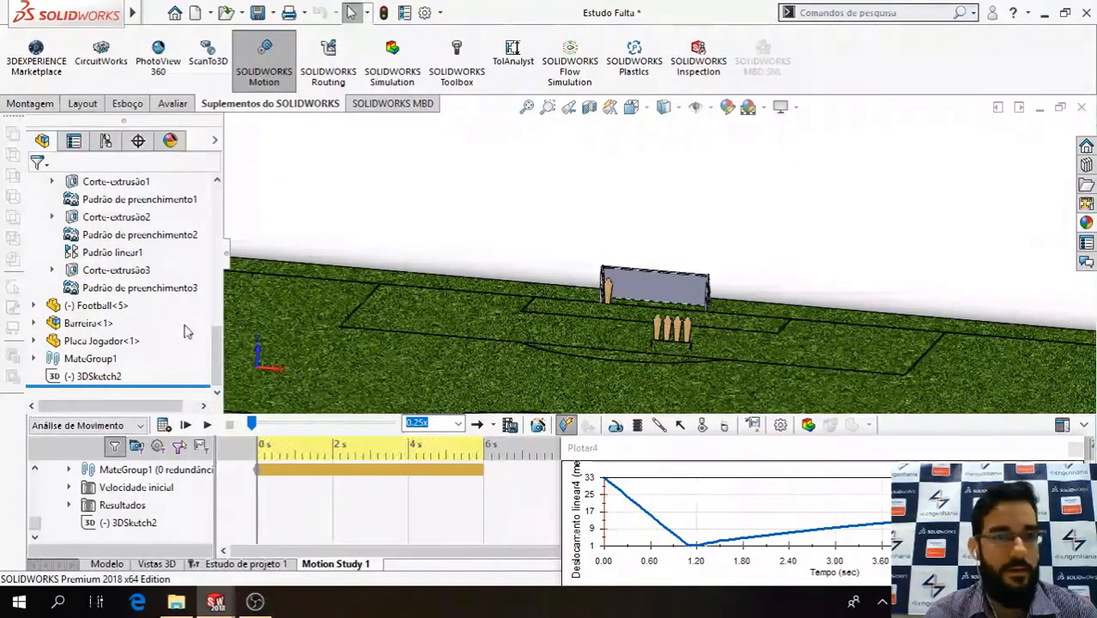
# Return to the Trave component's features and highlight 3DSketch1.
pyautogui.scroll(2, 138, 313)
pyautogui.scroll(2, 137, 310)
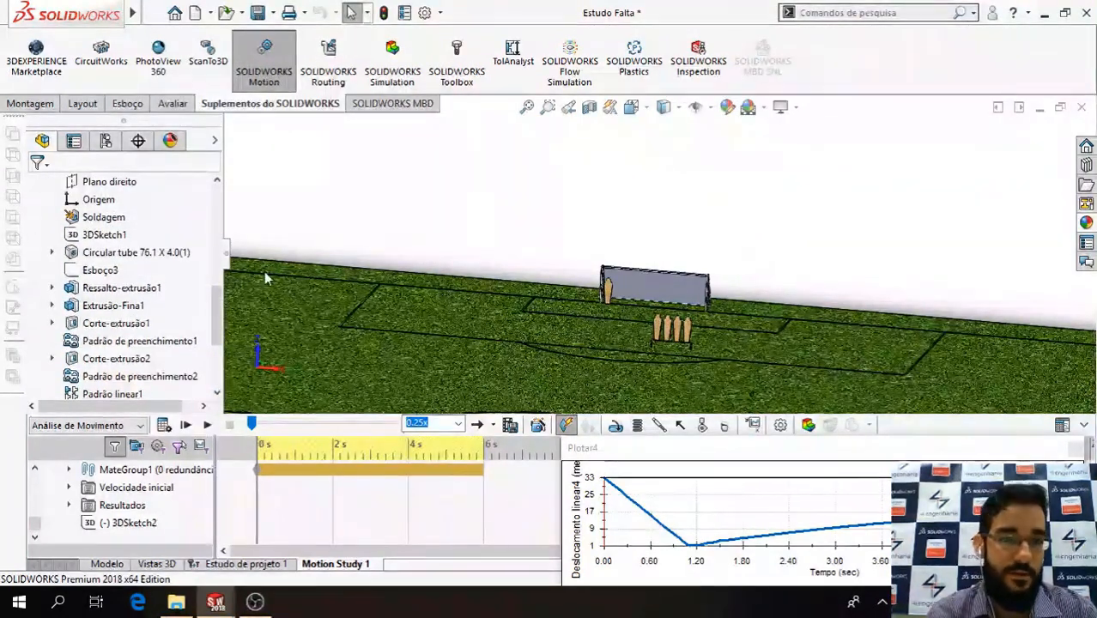
pyautogui.click(115, 235)
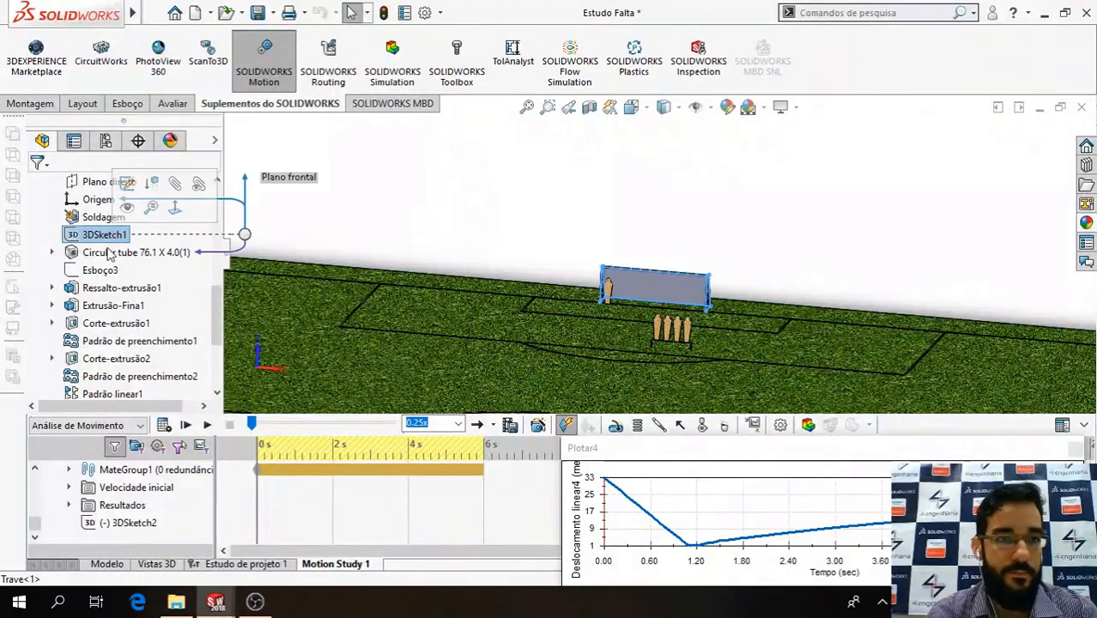
# Highlight Esboço3 in the Trave component and inspect the sketch at the goal beside the goalkeeper plate.
pyautogui.click(100, 269)
pyautogui.scroll(-5, 581, 255)
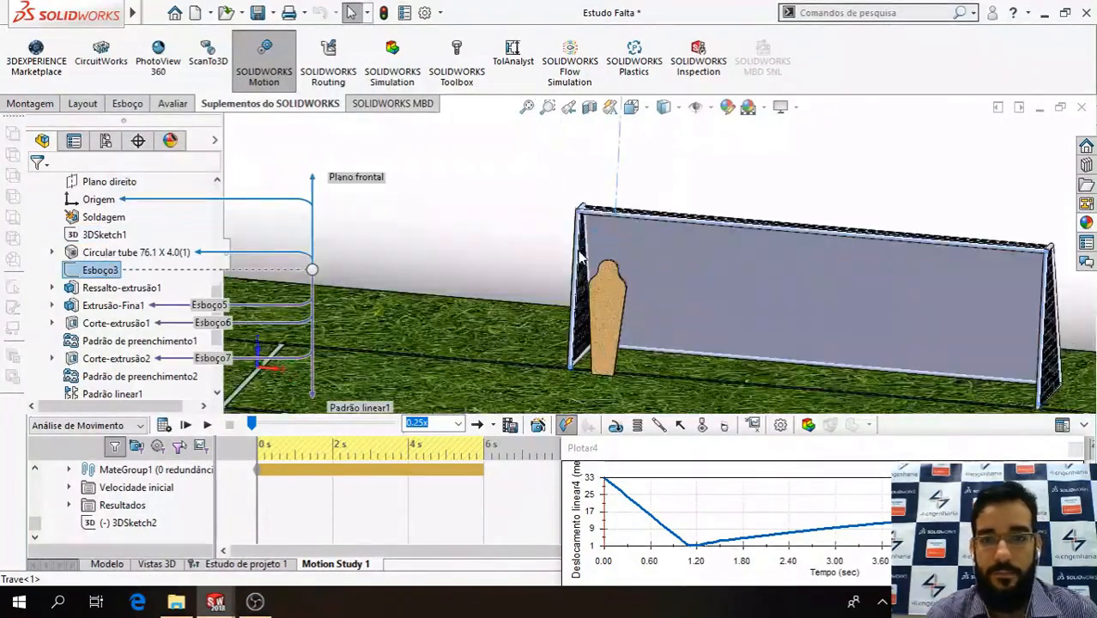
pyautogui.scroll(-2, 601, 236)
pyautogui.scroll(5, 781, 343)
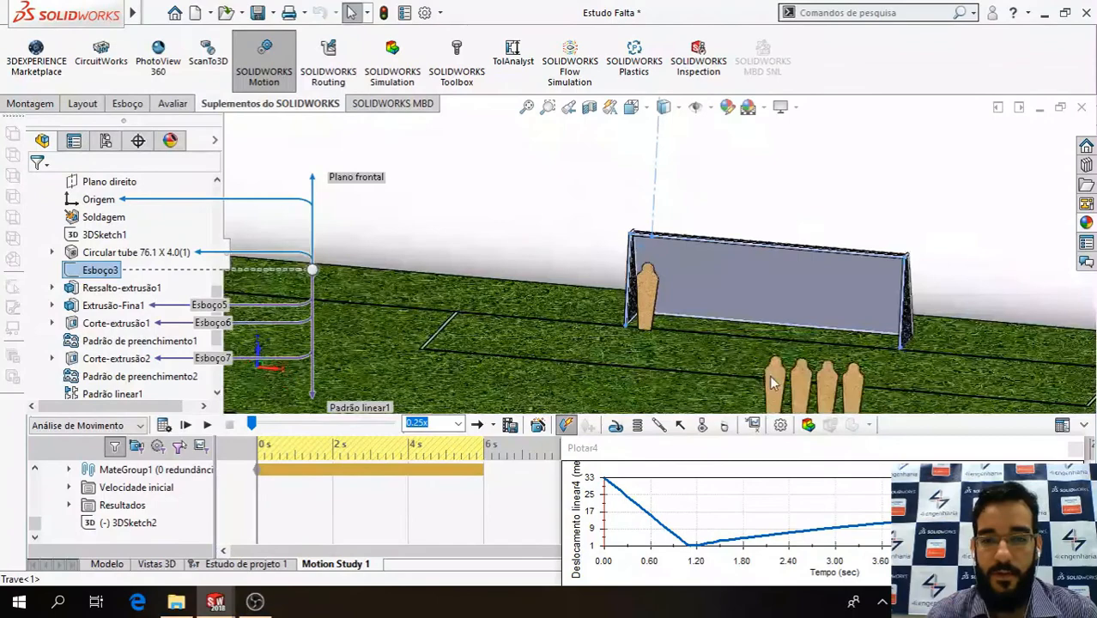
# Open the definition of the Plotar4 linear displacement result and review its two reference points on the ball and goal.
pyautogui.moveTo(764, 443); pyautogui.dragTo(723, 458)
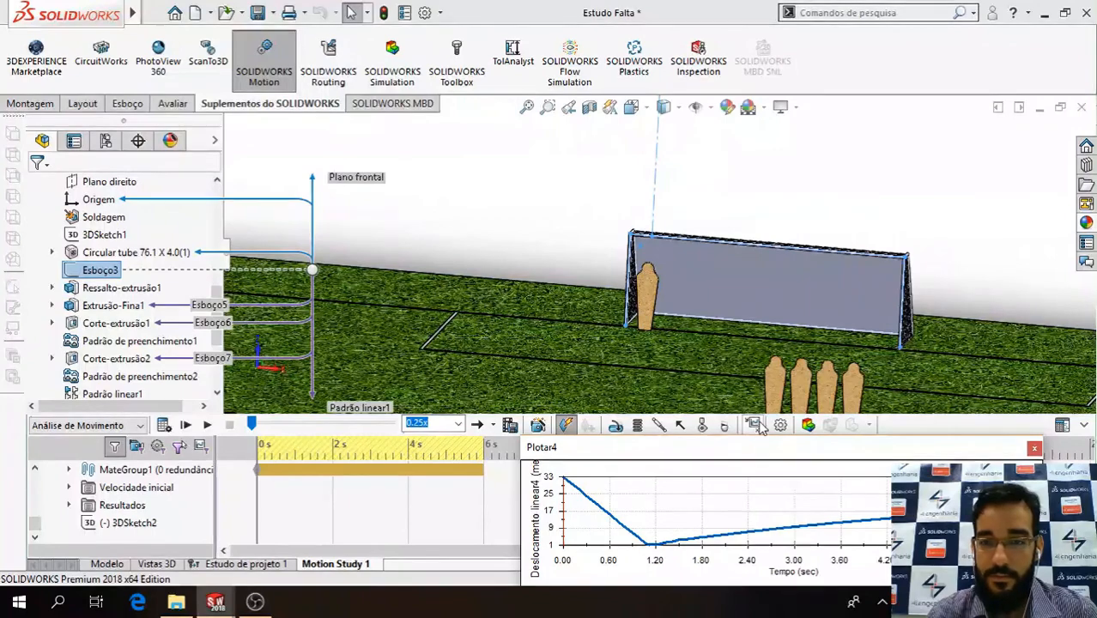
pyautogui.click(70, 504)
pyautogui.click(128, 523)
pyautogui.rightClick(107, 521)
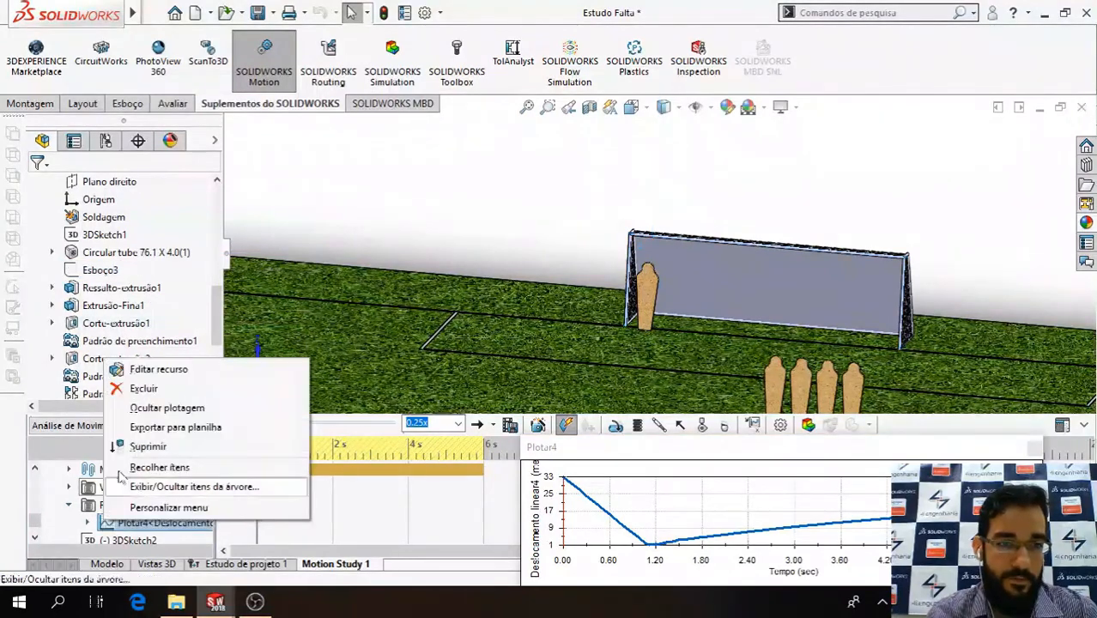
pyautogui.click(144, 369)
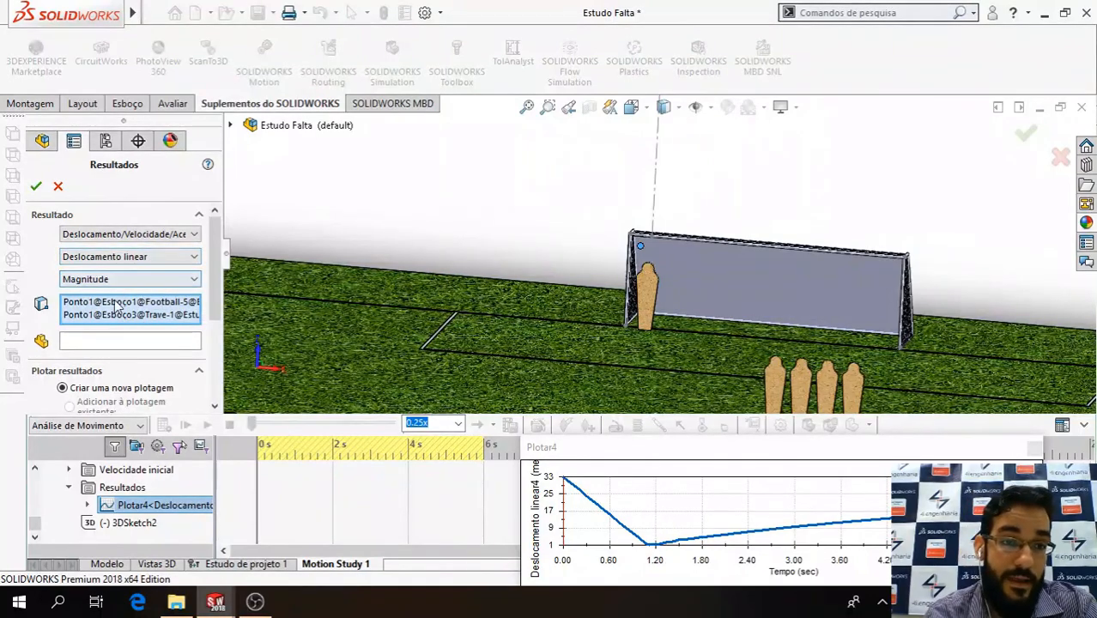
pyautogui.scroll(5, 885, 371)
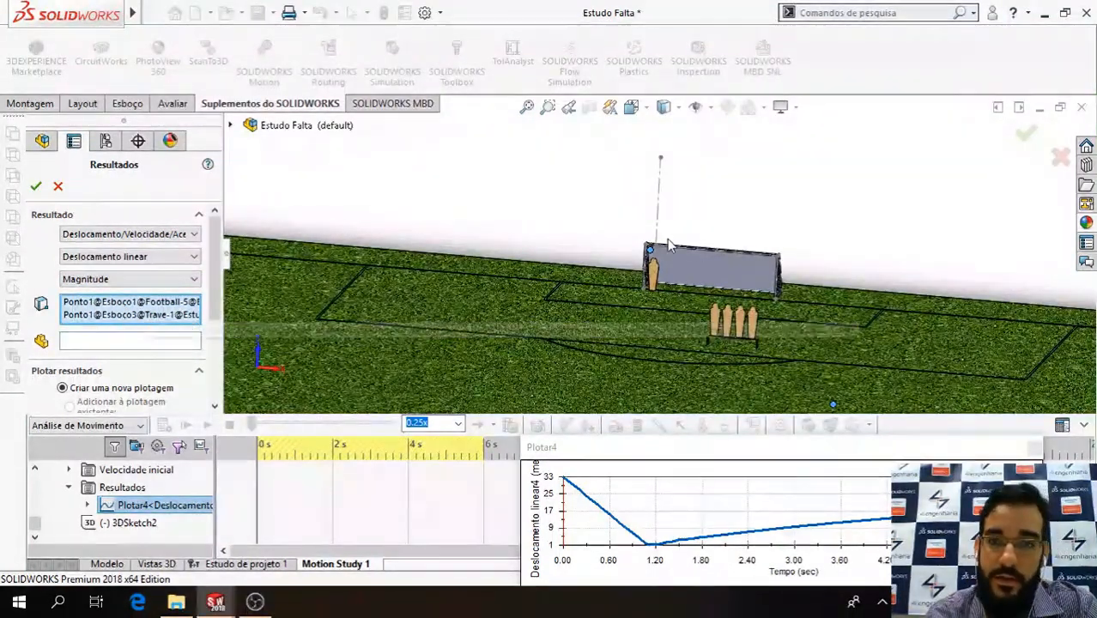
pyautogui.scroll(2, 669, 246)
# Examine the lowest part of the Plotar4 curve over the model and close the result's definition without changes.
pyautogui.moveTo(831, 452); pyautogui.dragTo(806, 146)
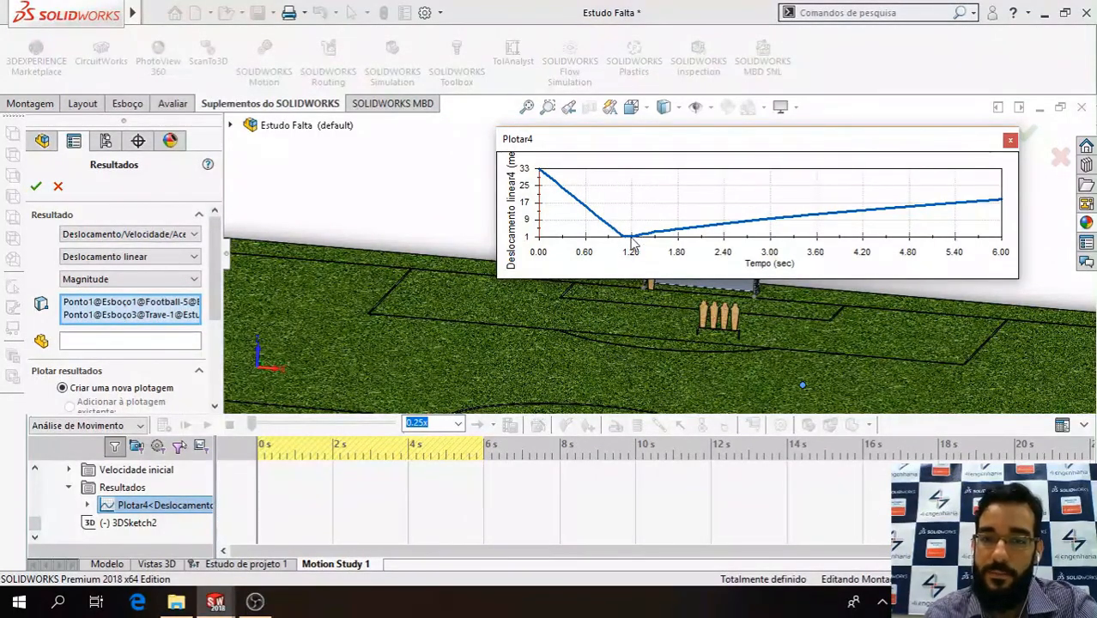
pyautogui.moveTo(893, 150); pyautogui.dragTo(861, 425)
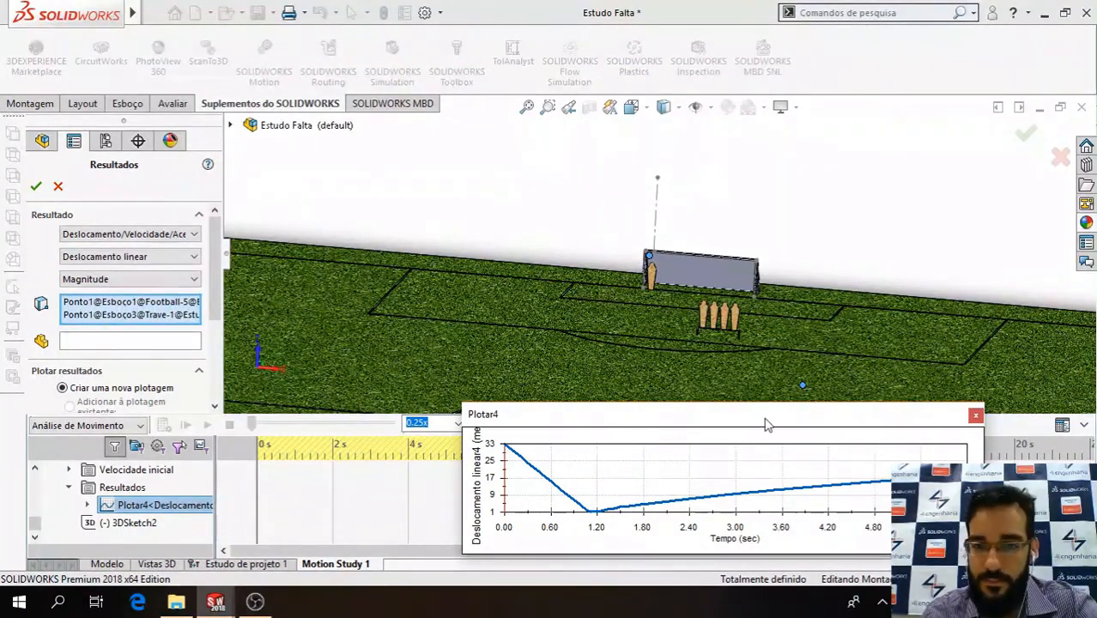
pyautogui.click(59, 187)
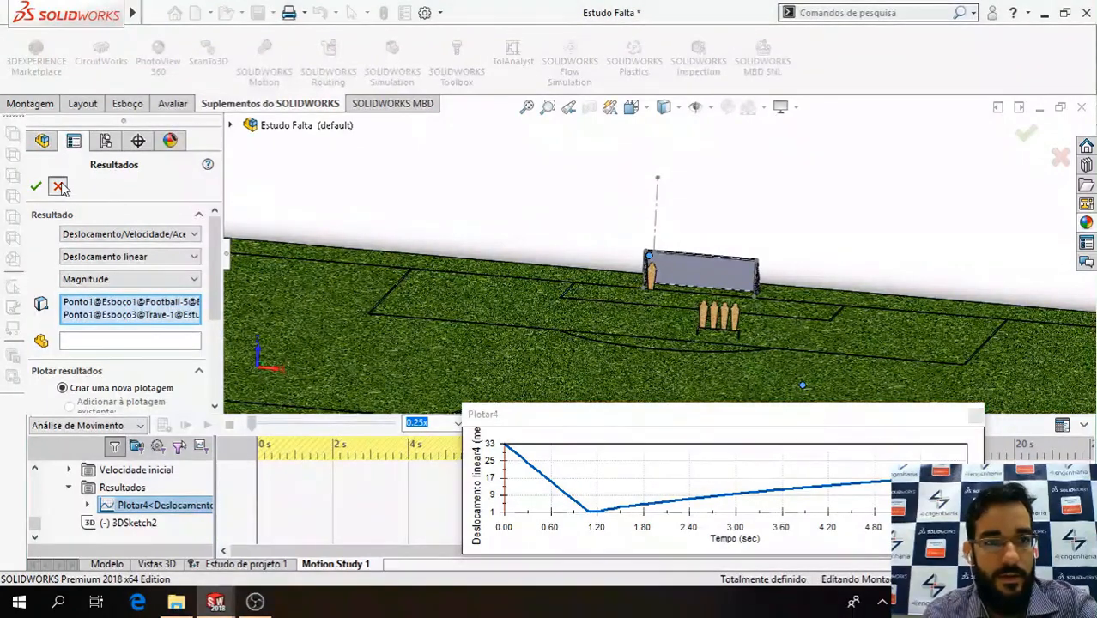
# Examine the descending part of the Plotar4 curve, then move the graph off the model to inspect the wall and goal.
pyautogui.moveTo(803, 411); pyautogui.dragTo(890, 293)
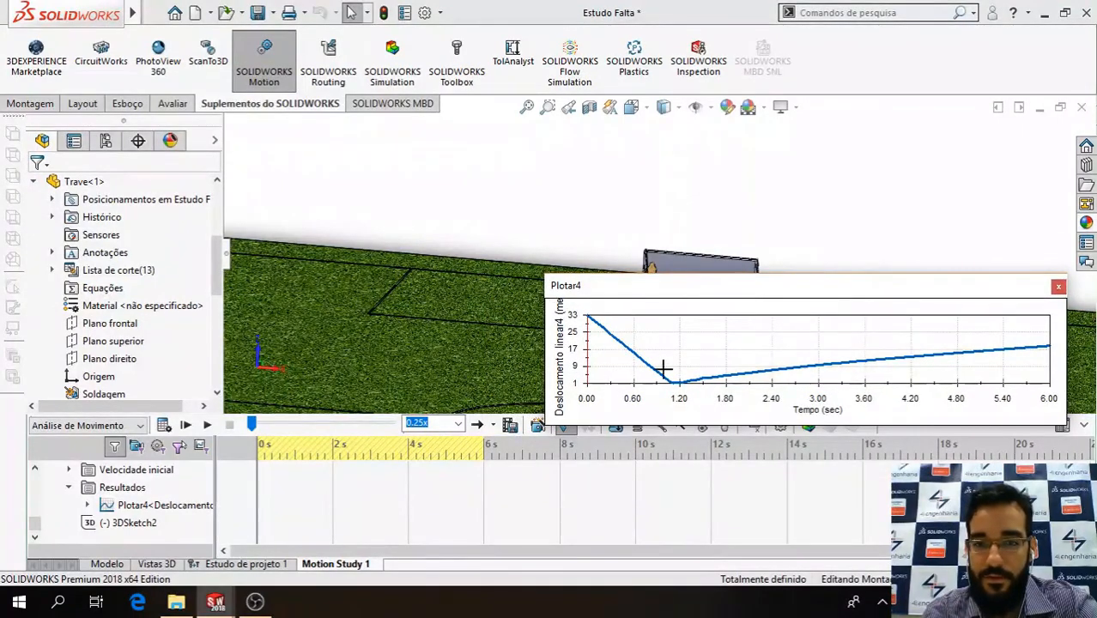
pyautogui.moveTo(833, 289); pyautogui.dragTo(828, 467)
pyautogui.scroll(-3, 814, 371)
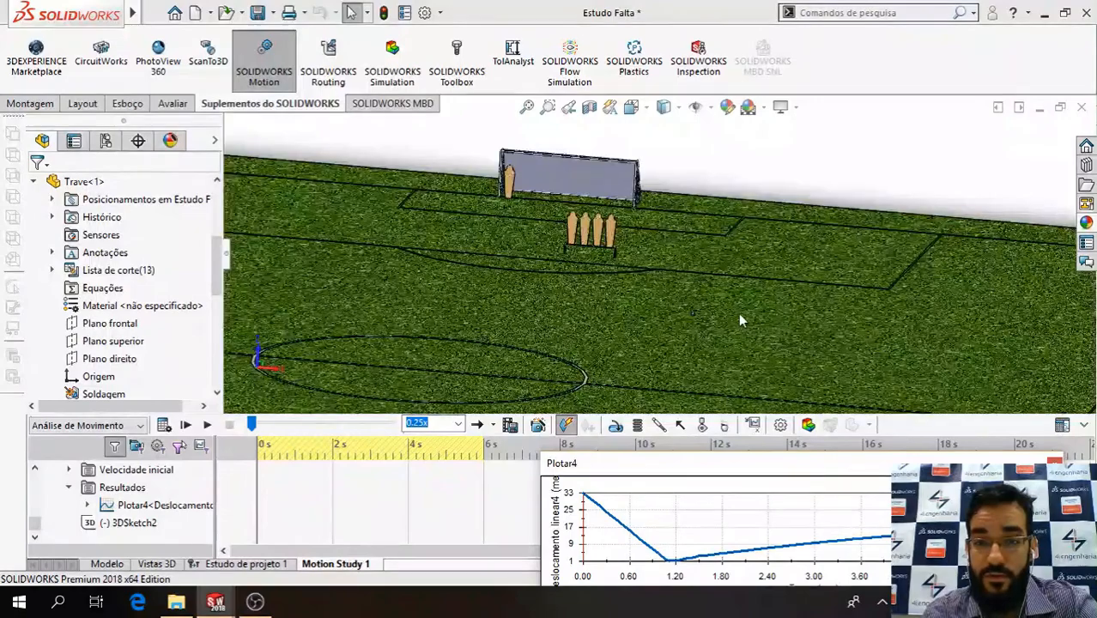
pyautogui.scroll(-4, 738, 312)
pyautogui.scroll(-4, 605, 252)
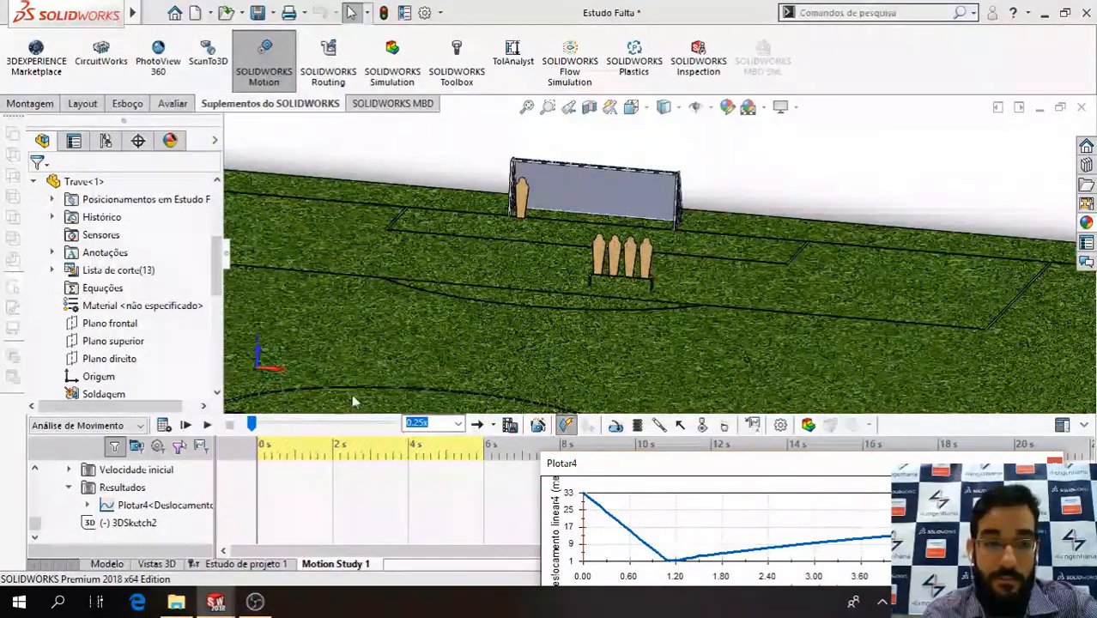
pyautogui.click(177, 425)
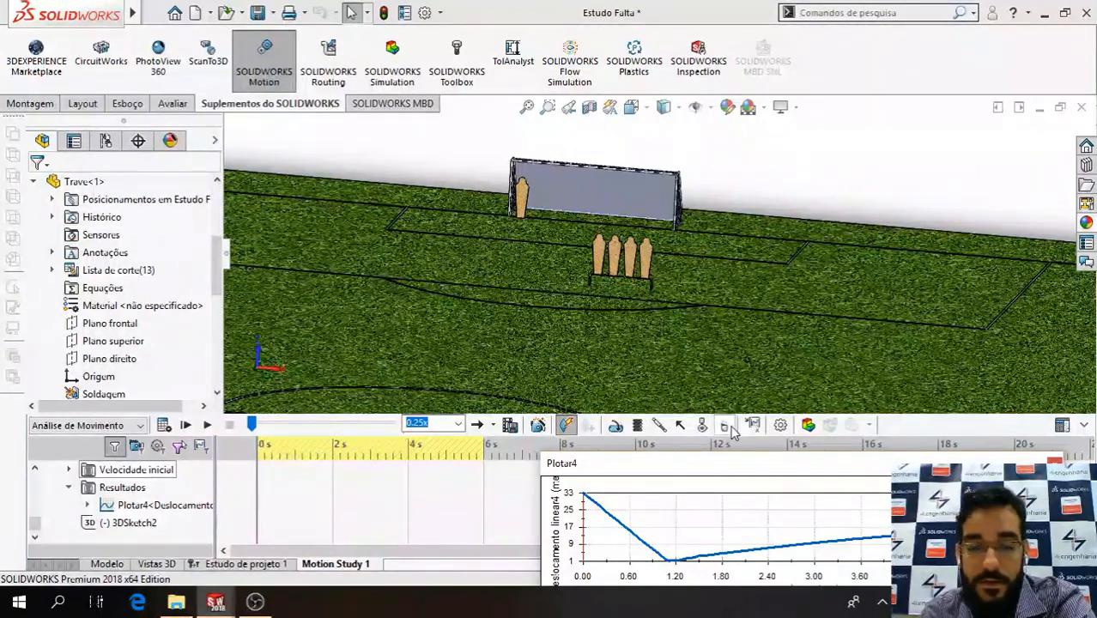
# Open the Gravidade definition in the motion study, review its direction and magnitude, and close it without changes.
pyautogui.moveTo(37, 520); pyautogui.dragTo(35, 478)
pyautogui.click(119, 506)
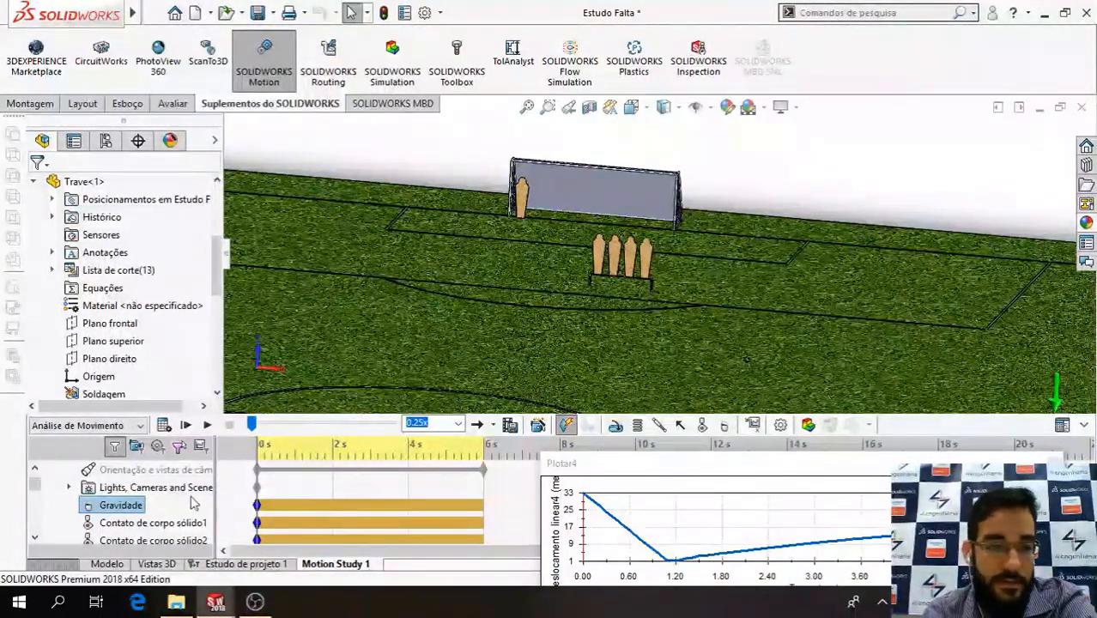
pyautogui.rightClick(154, 506)
pyautogui.click(190, 393)
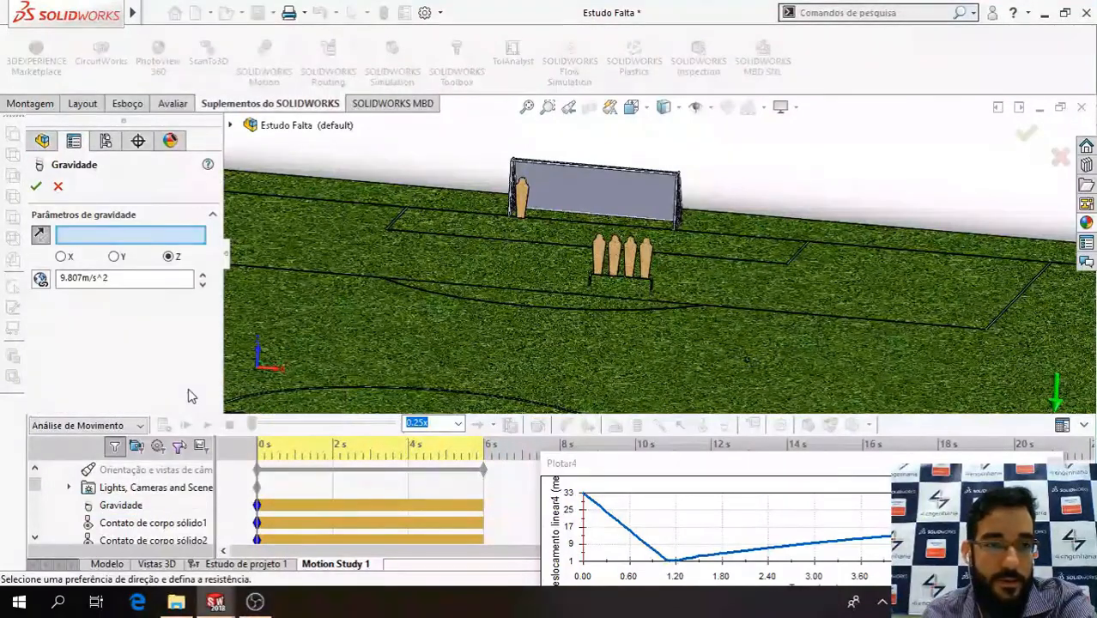
pyautogui.click(59, 188)
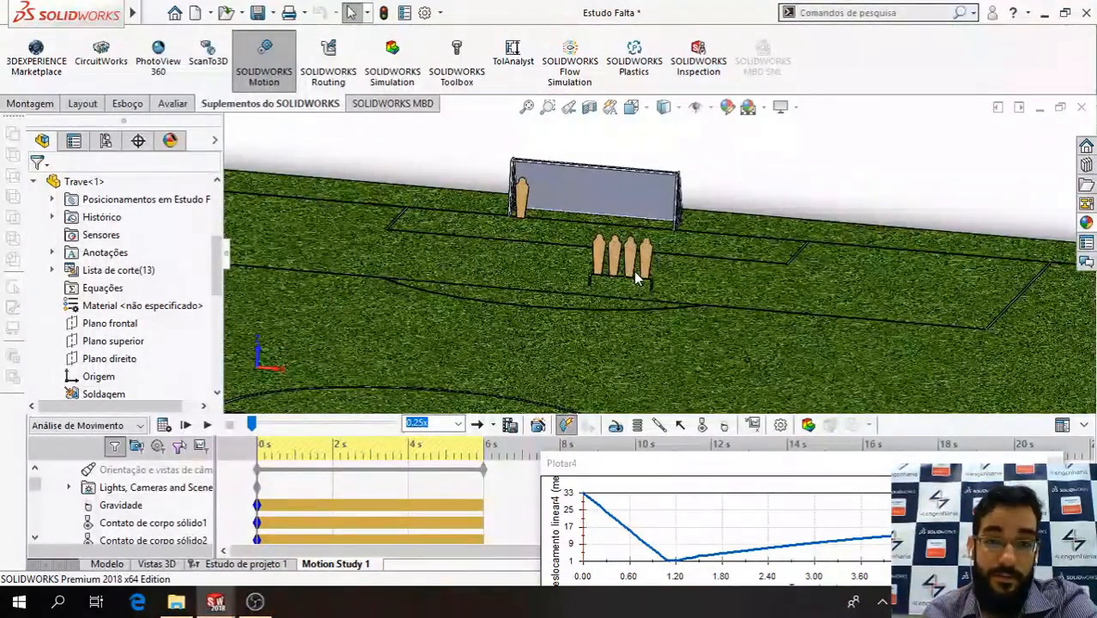
# Review the solid body contacts listed in the motion study and continue down to the initial velocity and results folders.
pyautogui.scroll(-1, 37, 498)
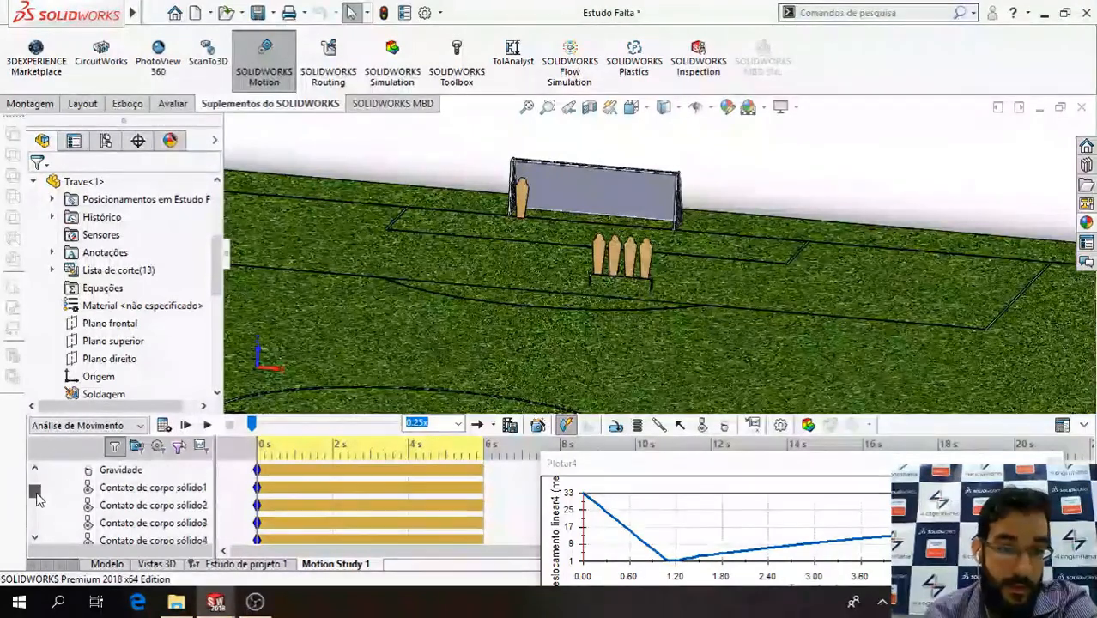
pyautogui.scroll(-1, 37, 498)
pyautogui.scroll(1, 37, 498)
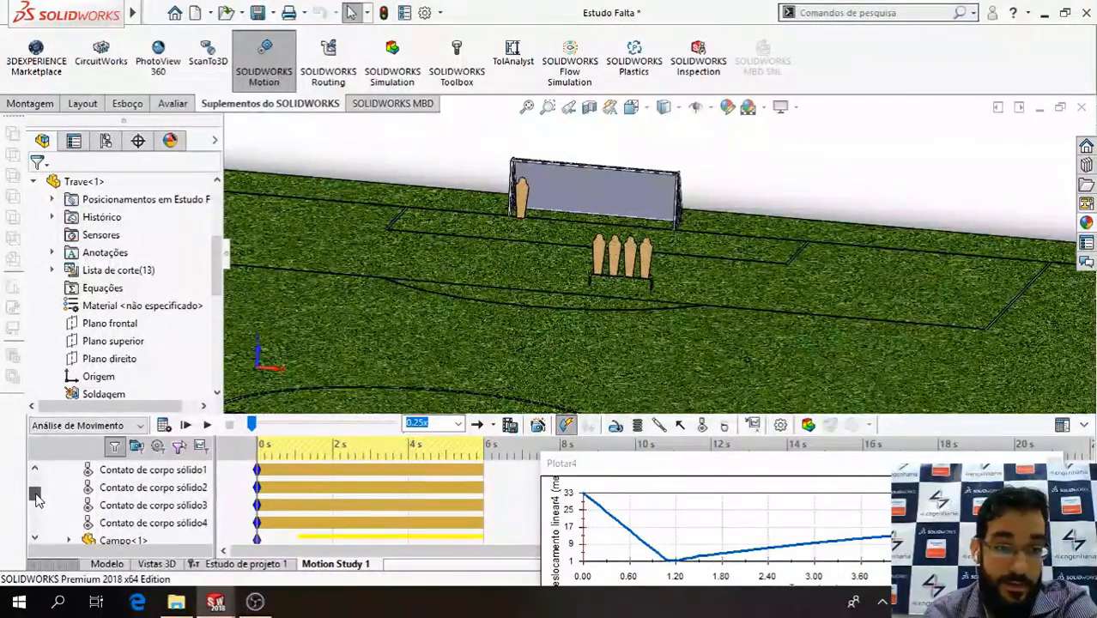
pyautogui.scroll(2, 37, 498)
pyautogui.scroll(-1, 37, 498)
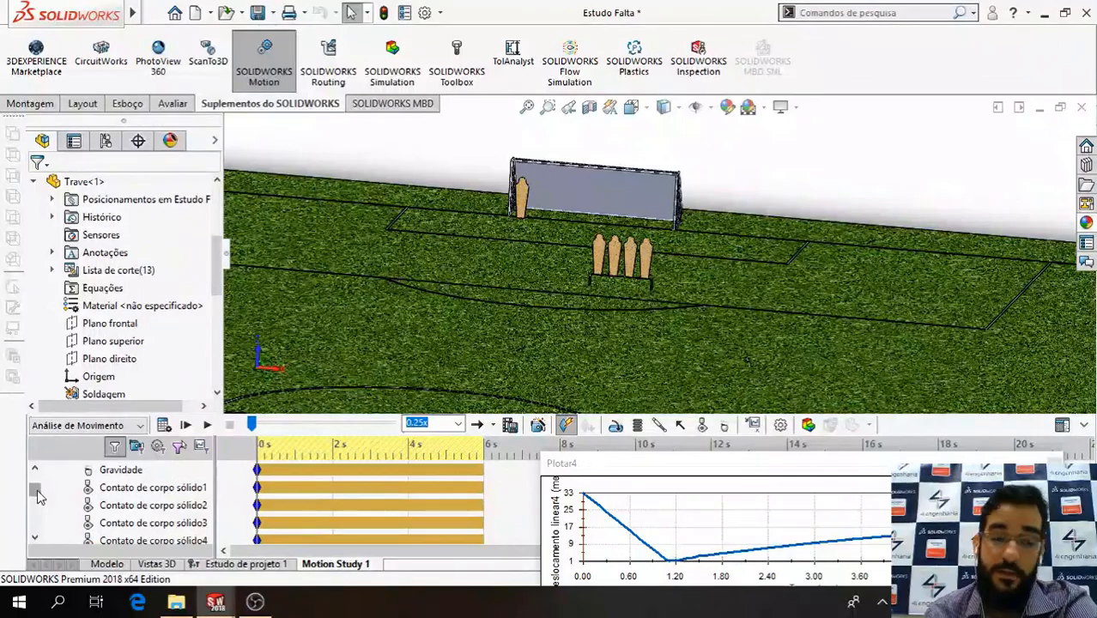
pyautogui.moveTo(37, 496); pyautogui.dragTo(34, 527)
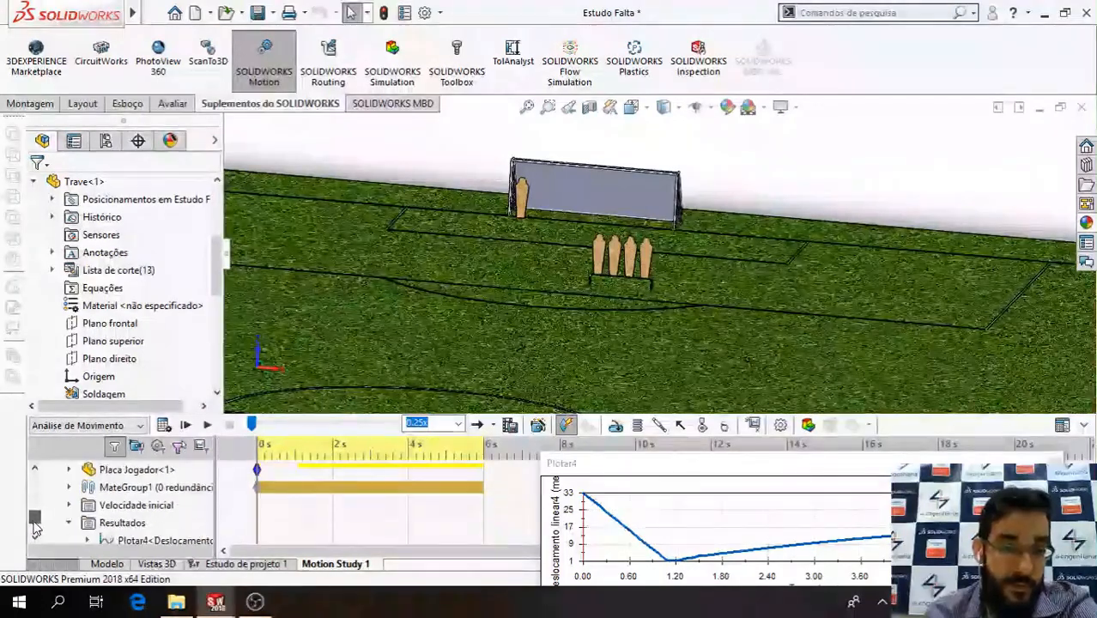
# Inspect the football on the grass up close, return to the wider field view and clear the selection.
pyautogui.scroll(-10, 774, 384)
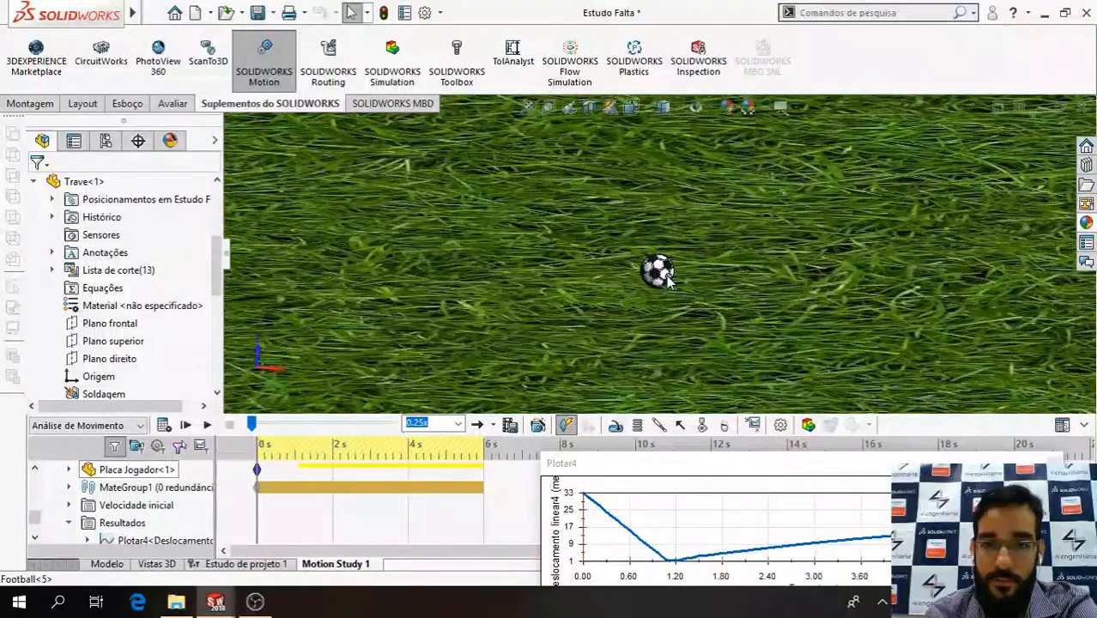
pyautogui.rightClick(668, 279)
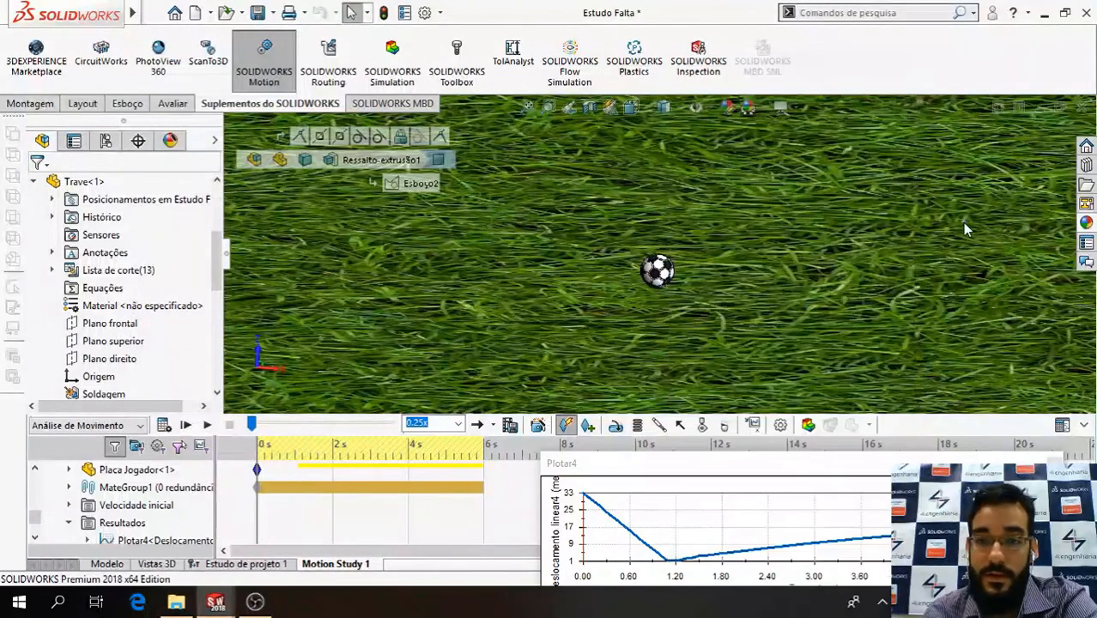
pyautogui.click(557, 307)
pyautogui.moveTo(556, 307); pyautogui.dragTo(844, 157, button='middle')
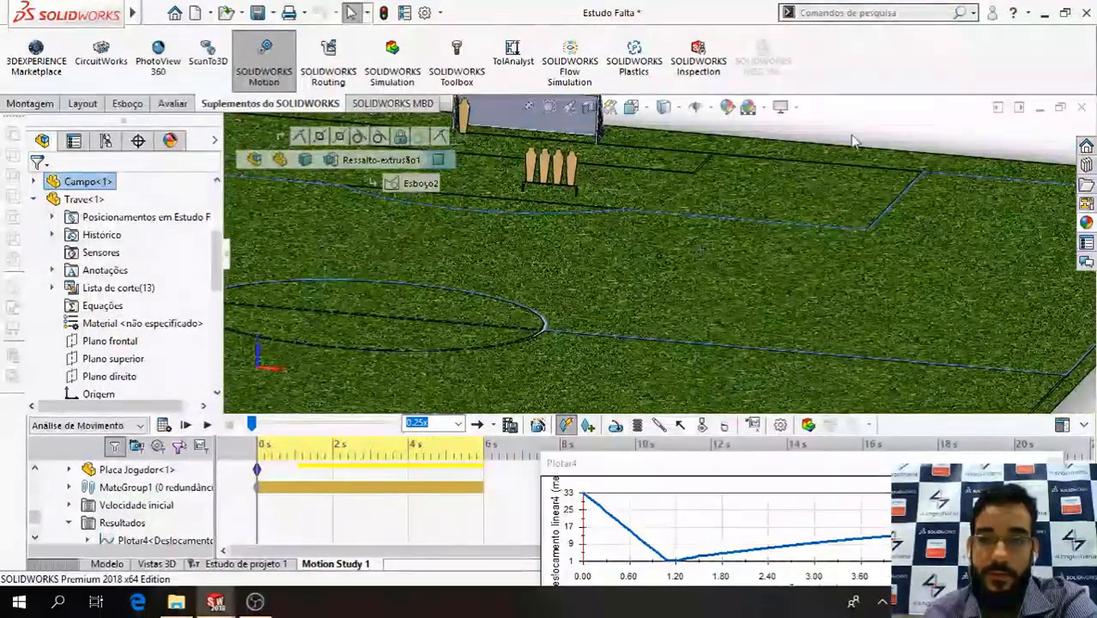
pyautogui.press('Escape')
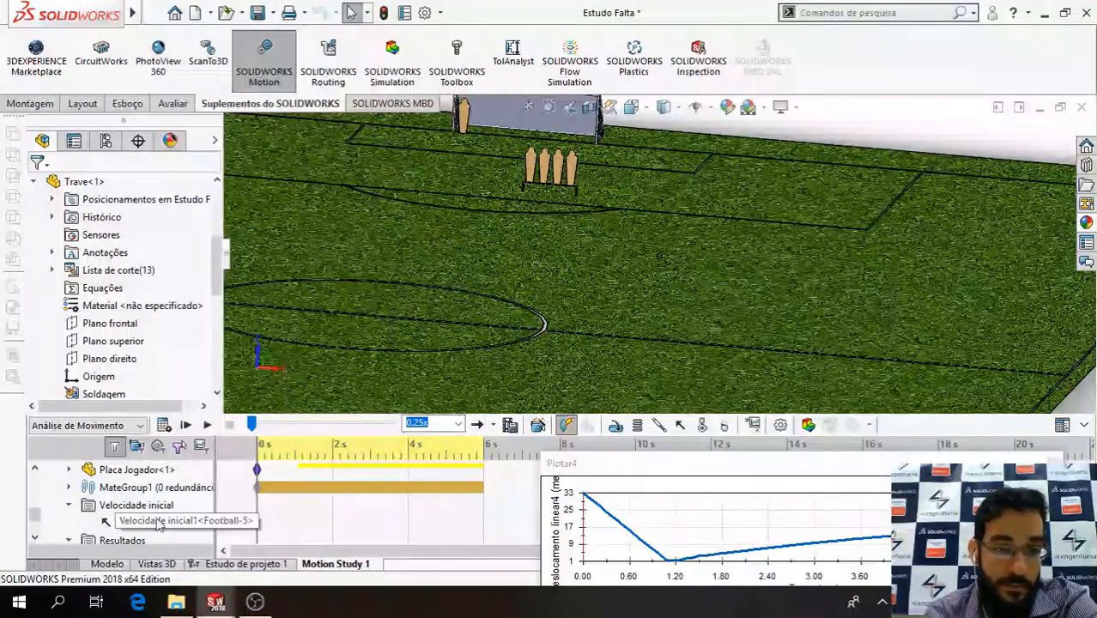
# Open the ball's initial velocity definition, review its direction line and linear speed, and close it without changes.
pyautogui.rightClick(160, 523)
pyautogui.click(202, 424)
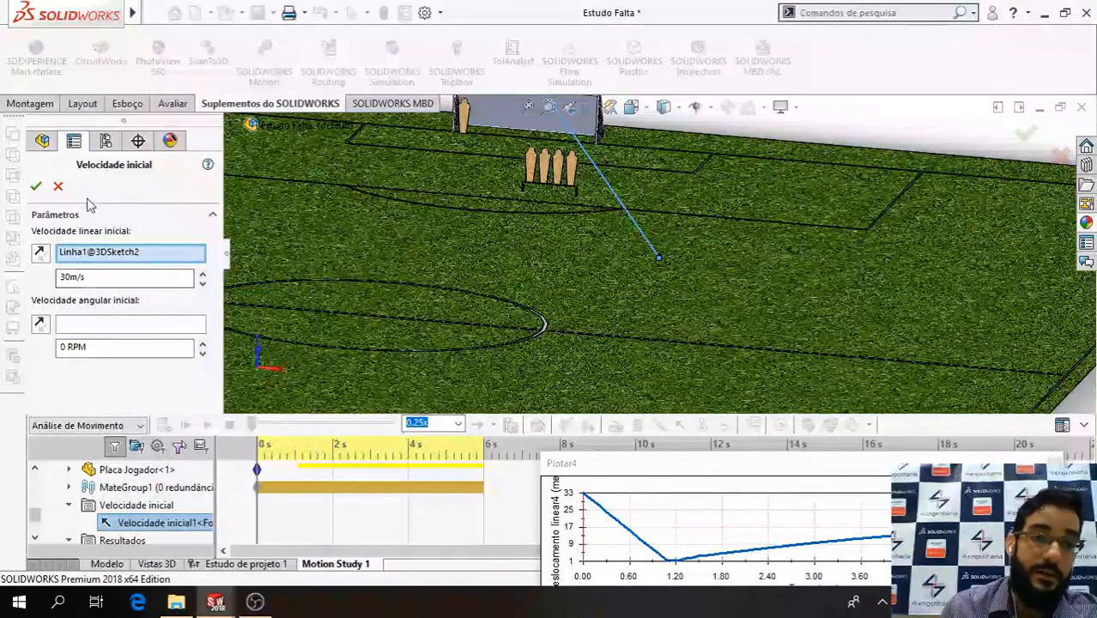
pyautogui.click(59, 186)
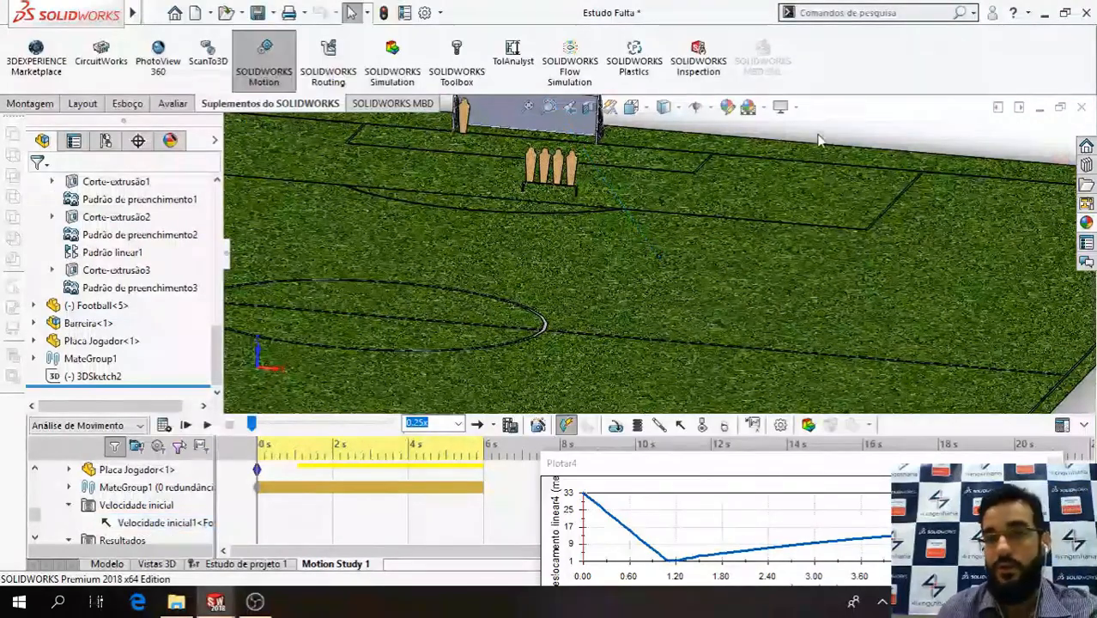
pyautogui.scroll(3, 551, 195)
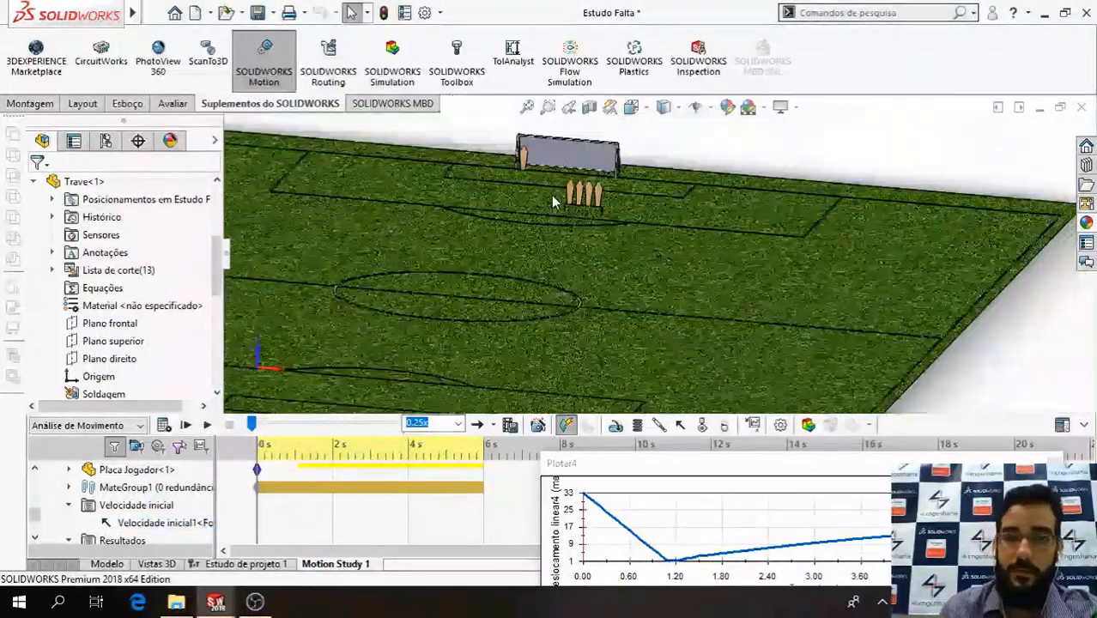
pyautogui.scroll(-4, 551, 195)
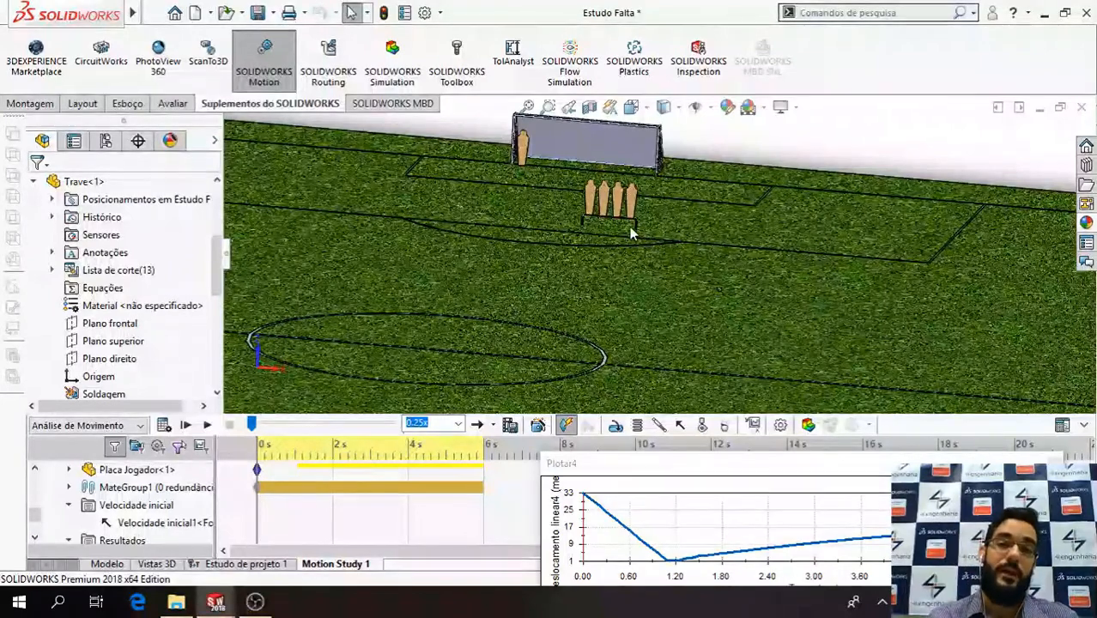
pyautogui.scroll(1, 625, 223)
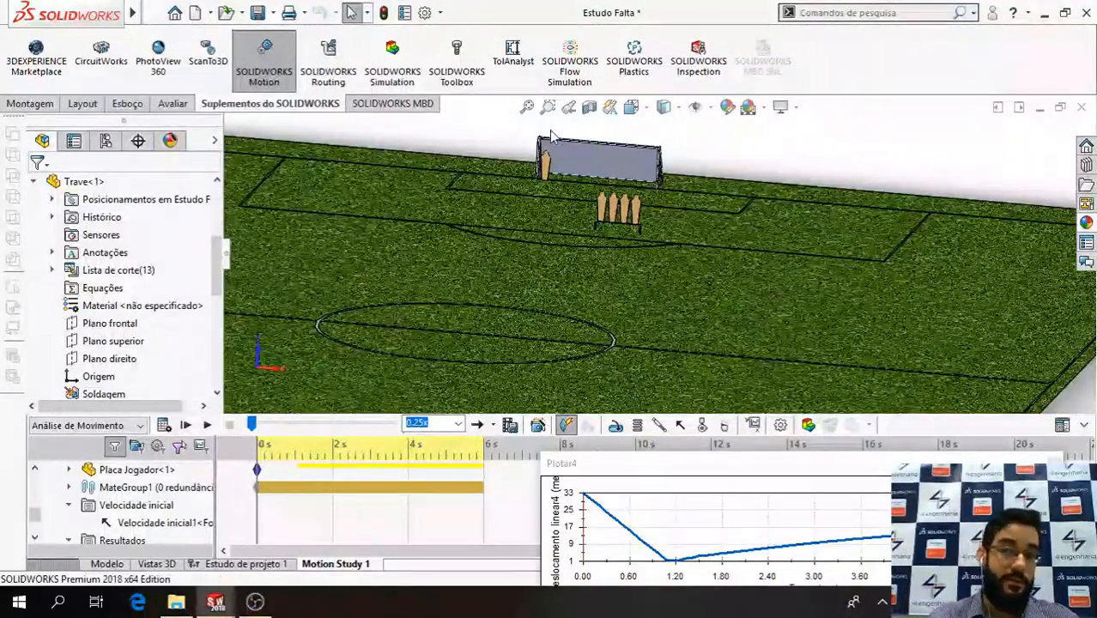
pyautogui.hotkey('ctrl', 's')
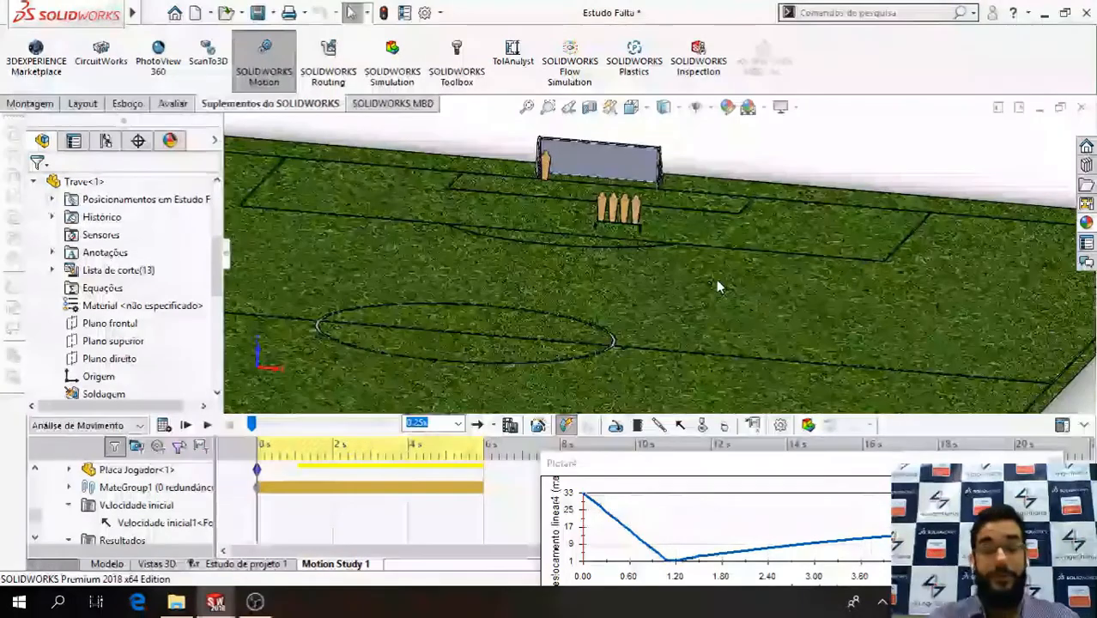
pyautogui.scroll(-2, 652, 232)
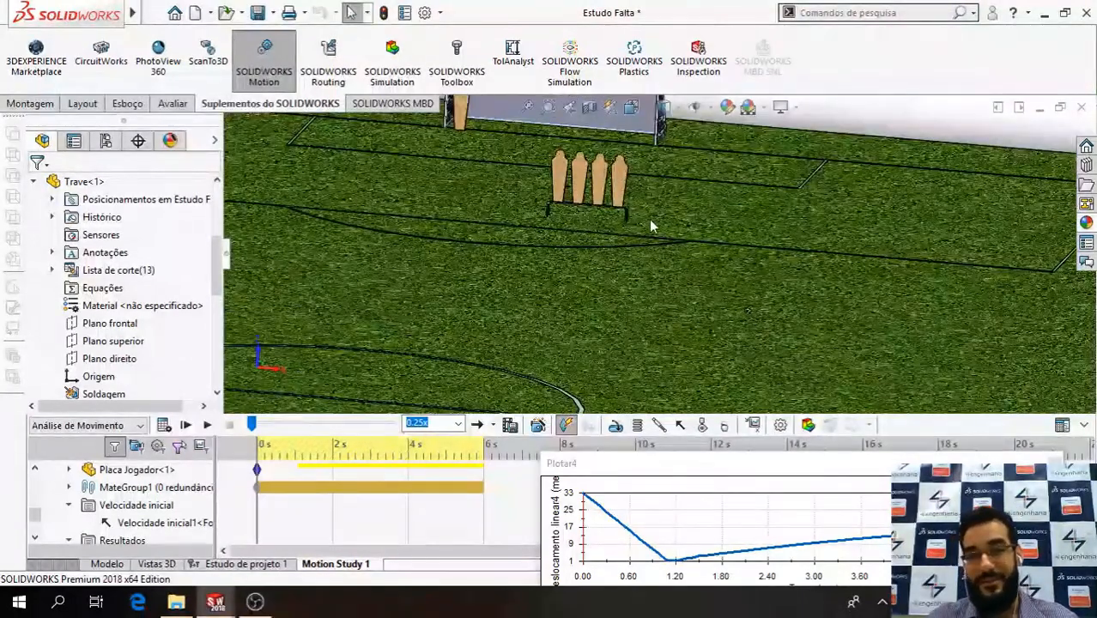
pyautogui.scroll(2, 585, 218)
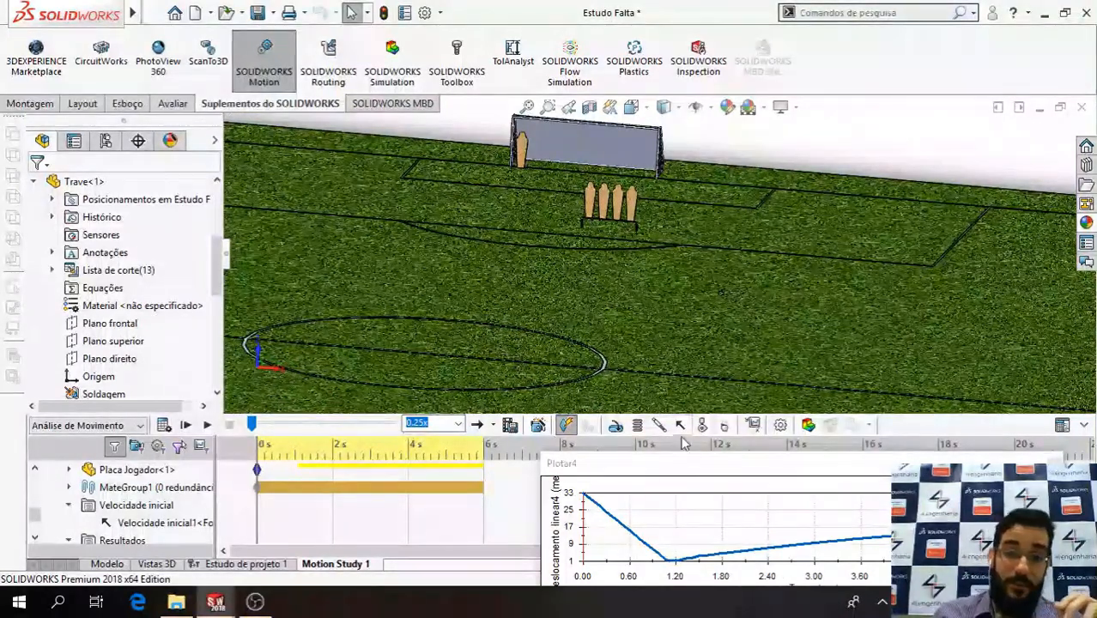
# Move the displacement plot above the timeline, then open the Plotar4 result definition and review its selected points and plotting options.
pyautogui.moveTo(684, 470); pyautogui.dragTo(703, 245)
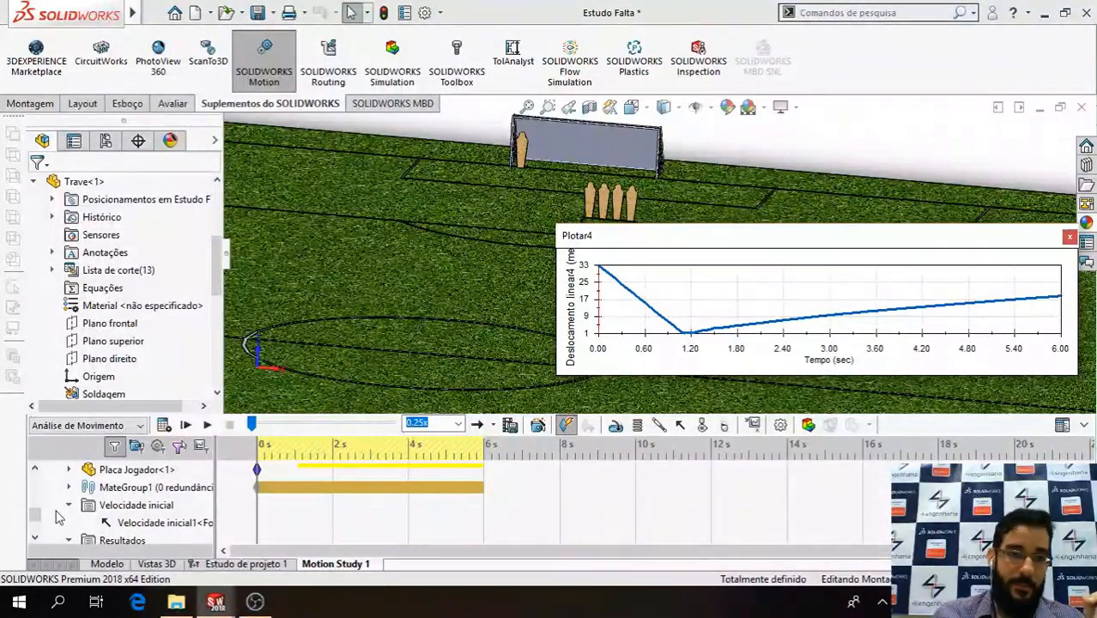
pyautogui.scroll(-1, 39, 517)
pyautogui.rightClick(125, 504)
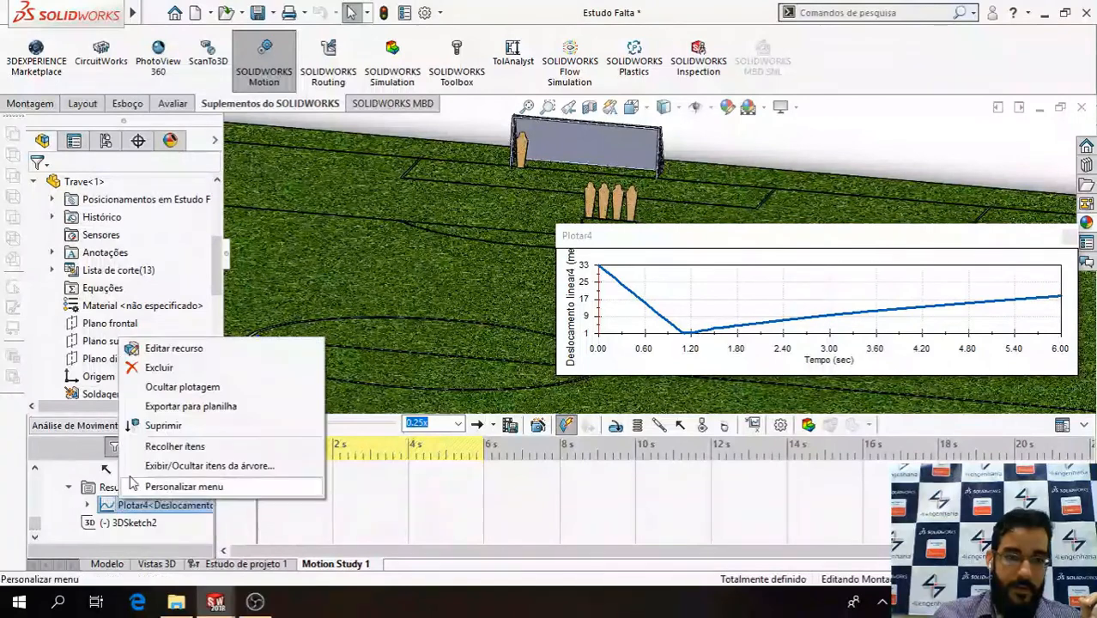
pyautogui.click(174, 347)
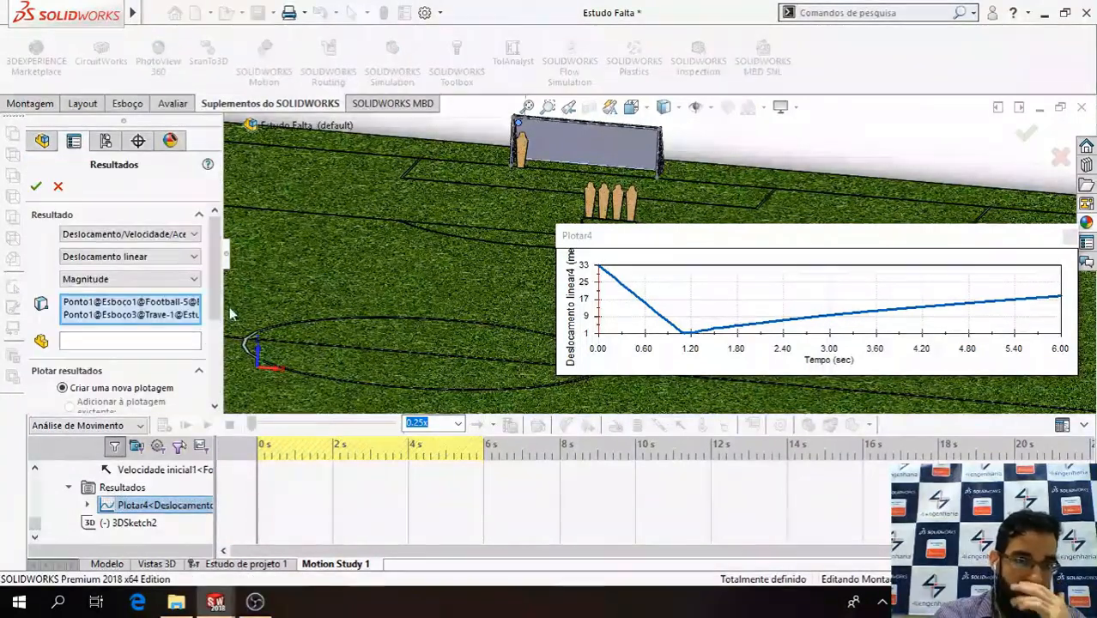
pyautogui.moveTo(216, 276)
pyautogui.mouseDown()
pyautogui.moveTo(217, 297)
pyautogui.moveTo(216, 281)
pyautogui.mouseUp()
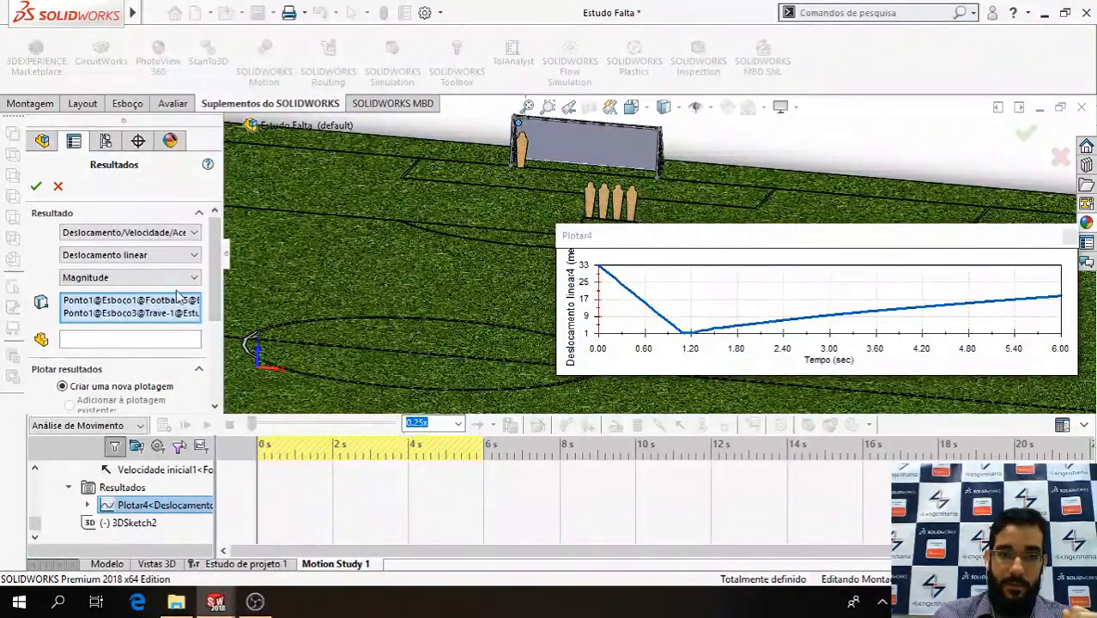
pyautogui.scroll(-4, 193, 334)
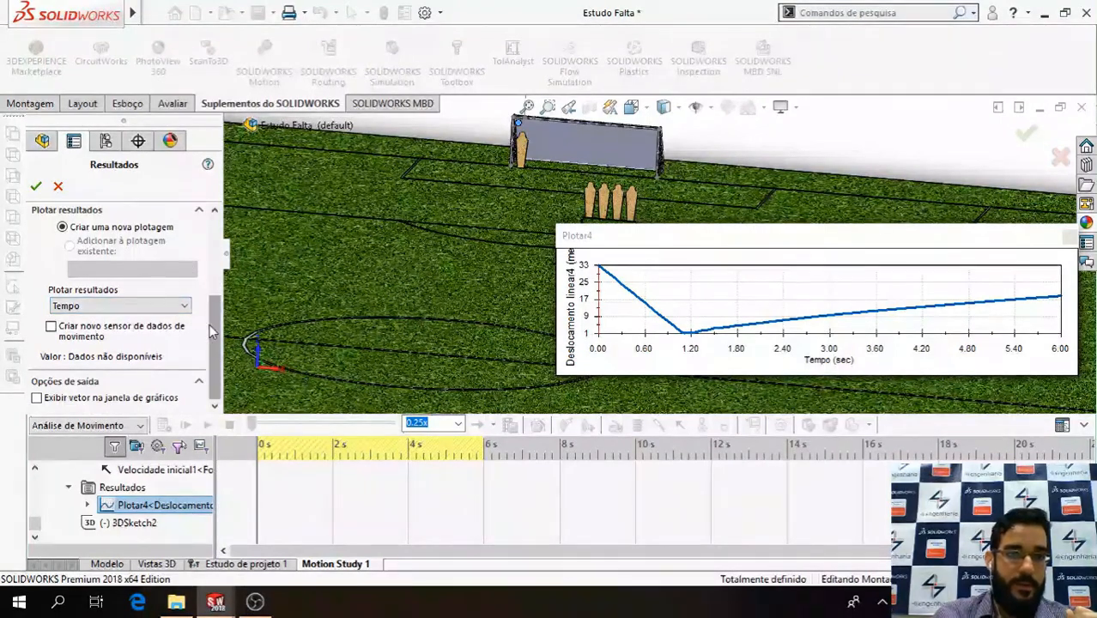
pyautogui.moveTo(213, 333); pyautogui.dragTo(215, 303)
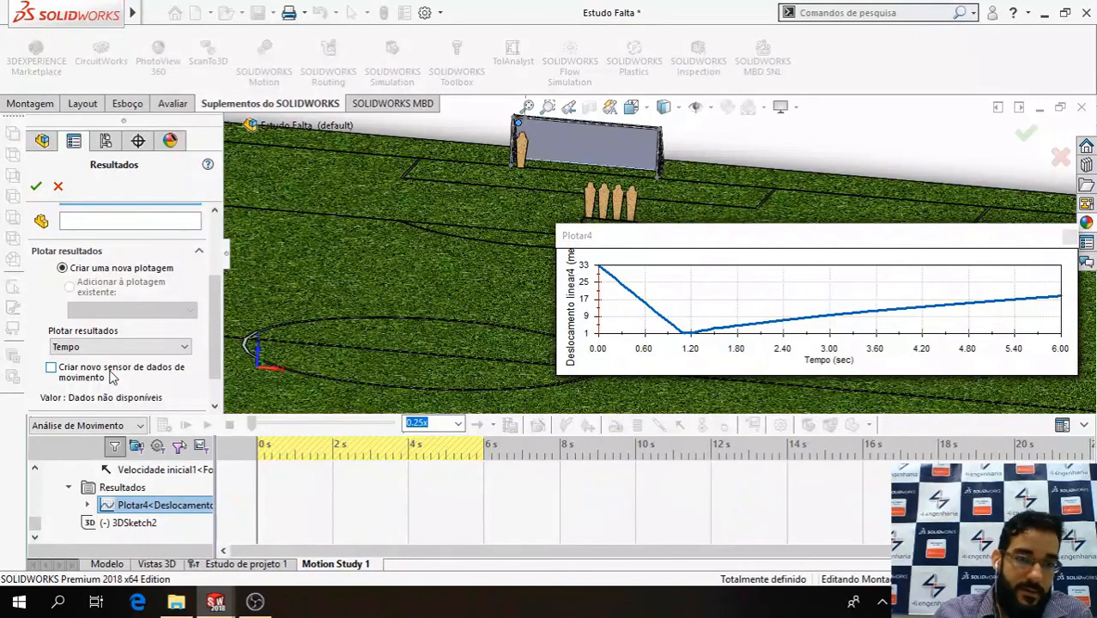
# Enable a new motion data sensor in the plot definition, set it to Modelo mínimo, and cancel the edit.
pyautogui.click(82, 381)
pyautogui.moveTo(214, 311); pyautogui.dragTo(214, 368)
pyautogui.click(154, 319)
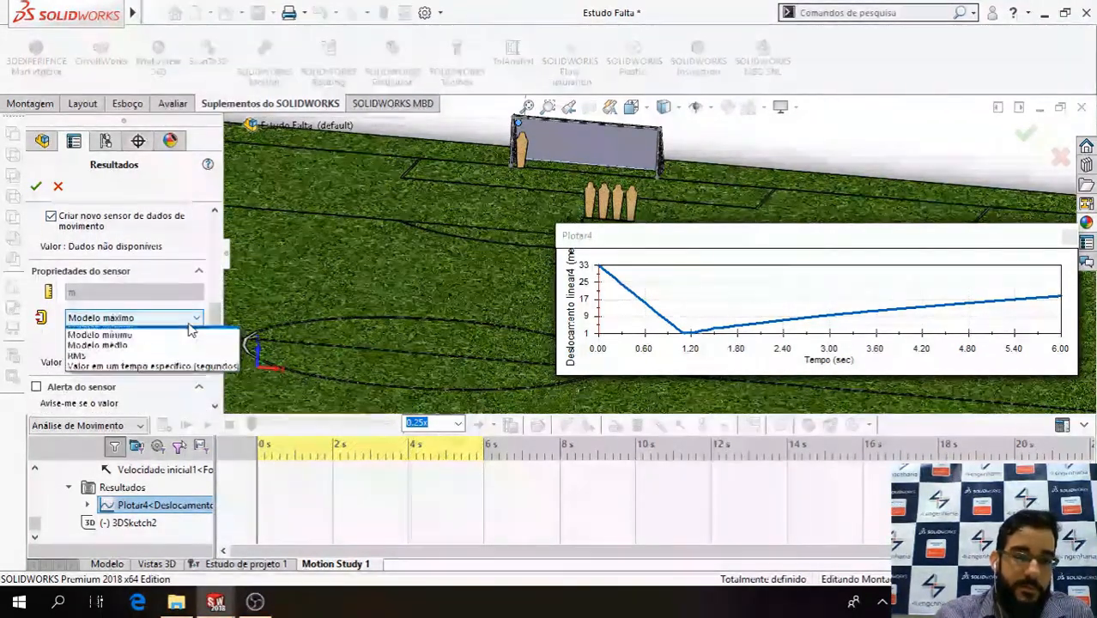
pyautogui.click(154, 342)
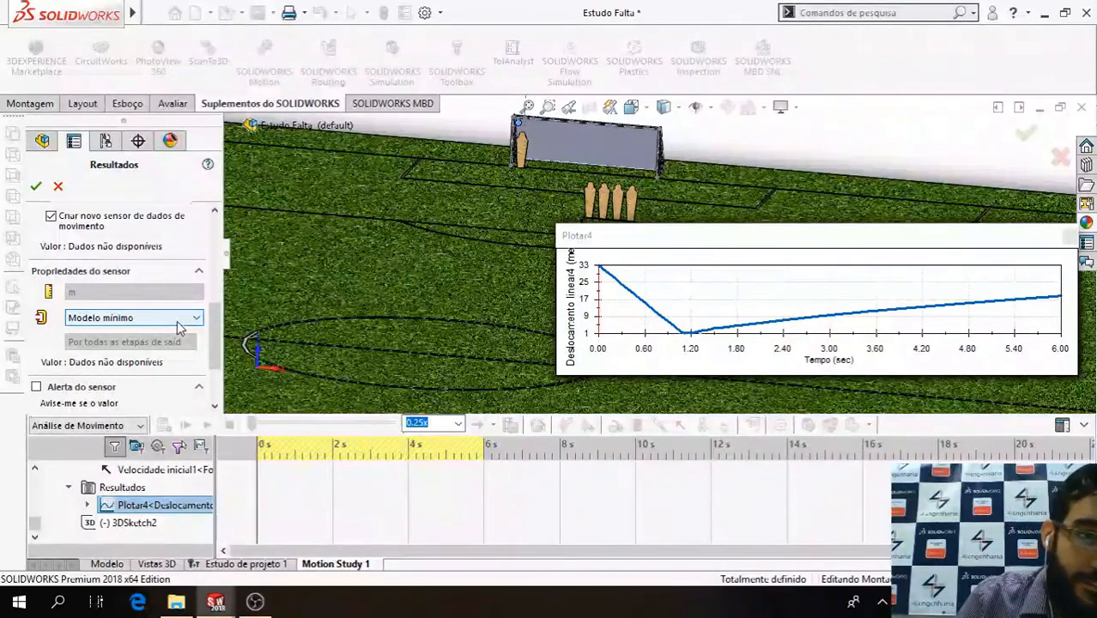
pyautogui.click(57, 187)
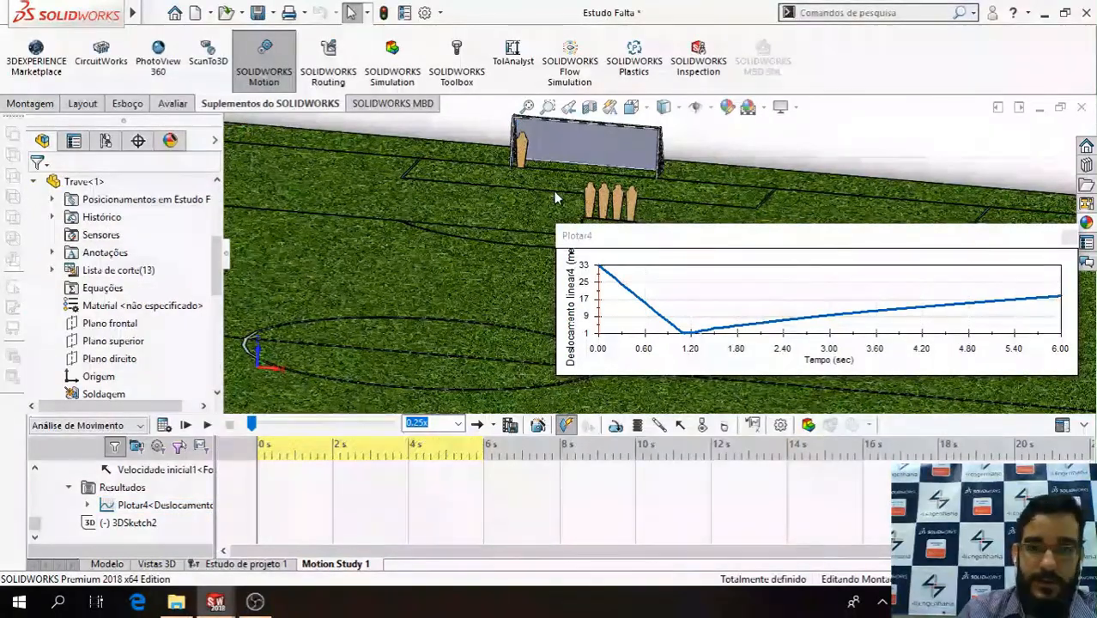
# Open the parameter definitions from the variables of Estudo de projeto 1 and review the categories available for a new parameter.
pyautogui.click(269, 564)
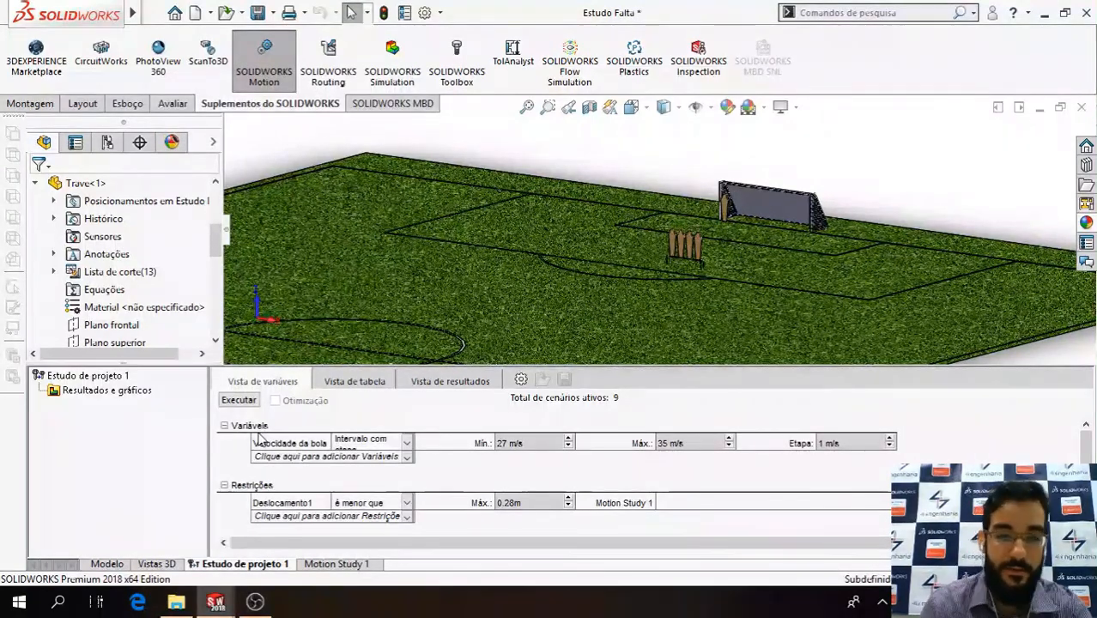
pyautogui.click(390, 457)
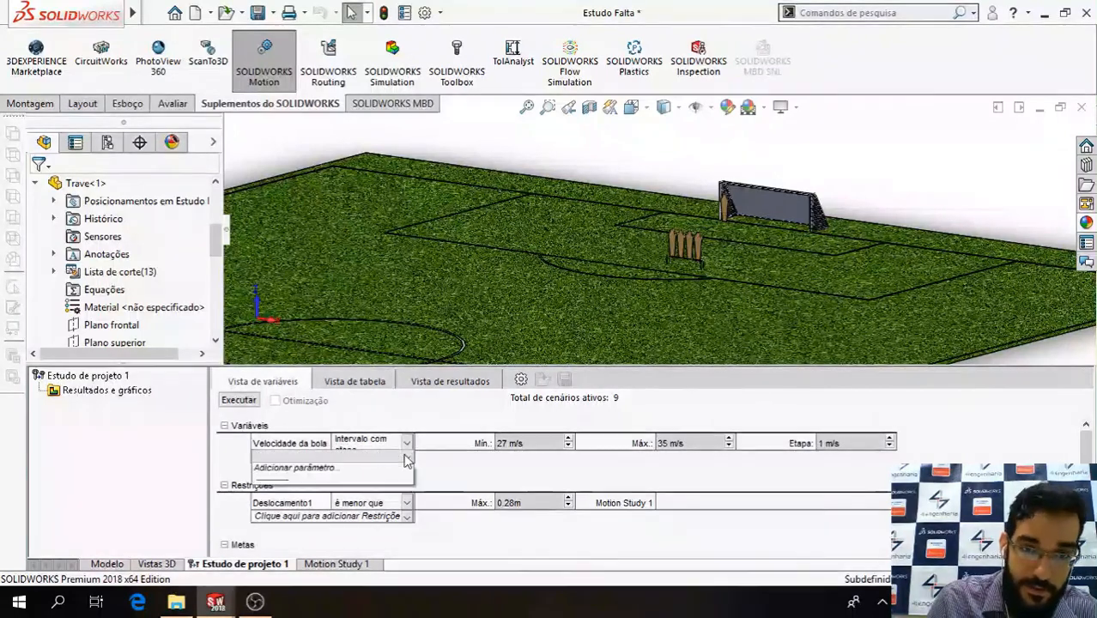
pyautogui.click(377, 471)
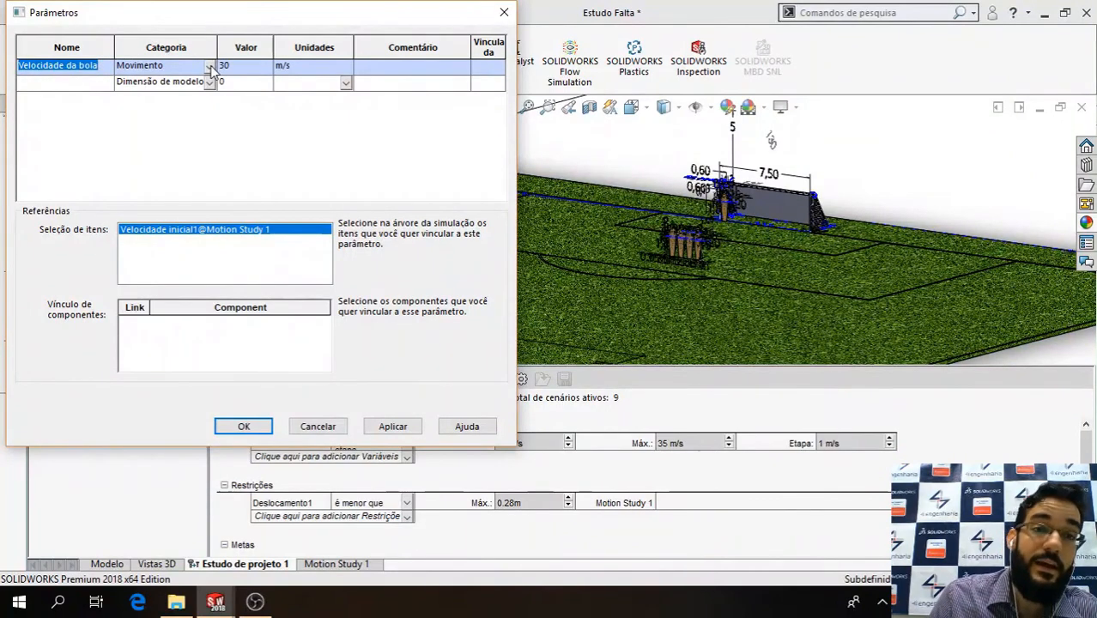
pyautogui.click(211, 82)
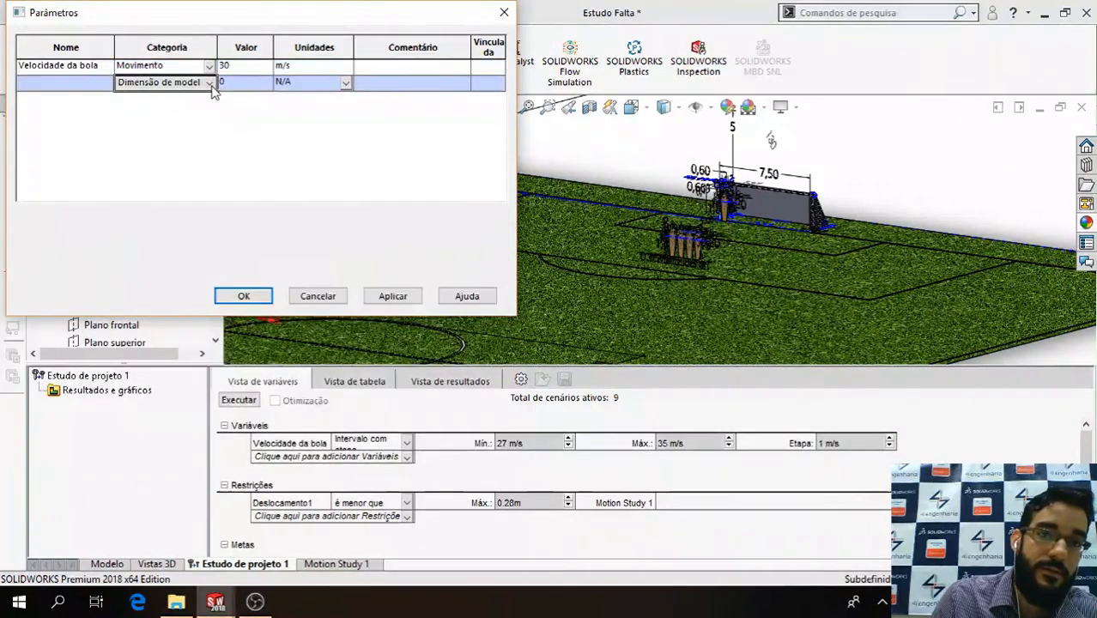
pyautogui.click(209, 83)
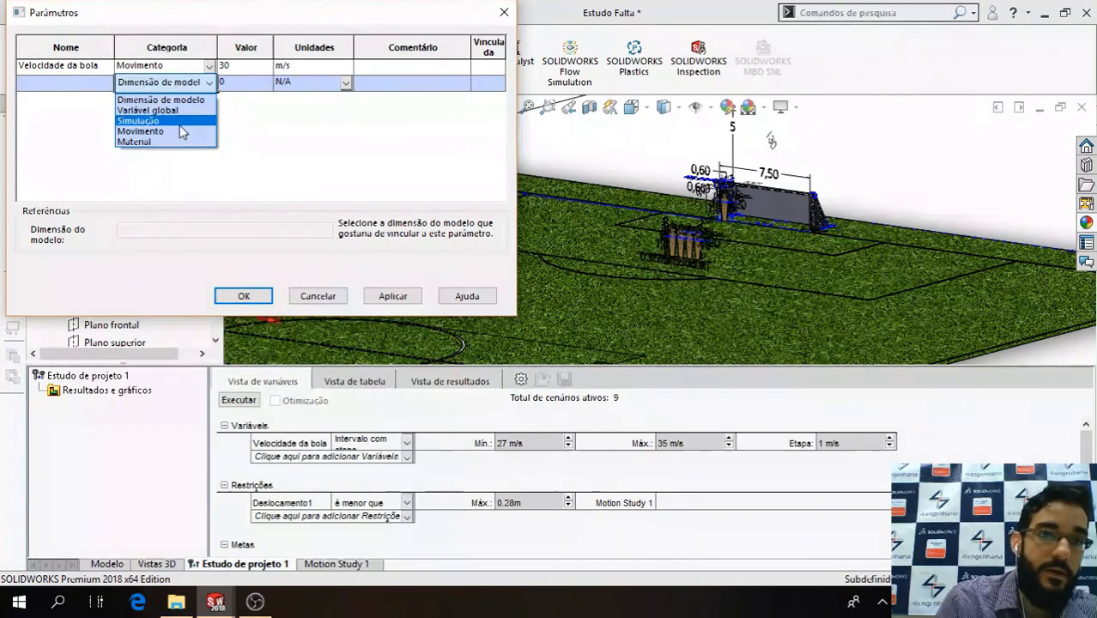
pyautogui.click(301, 153)
# Check the Velocidade da bola parameter against its linked initial velocity in Motion Study 1, and close the parameters without changes.
pyautogui.click(242, 68)
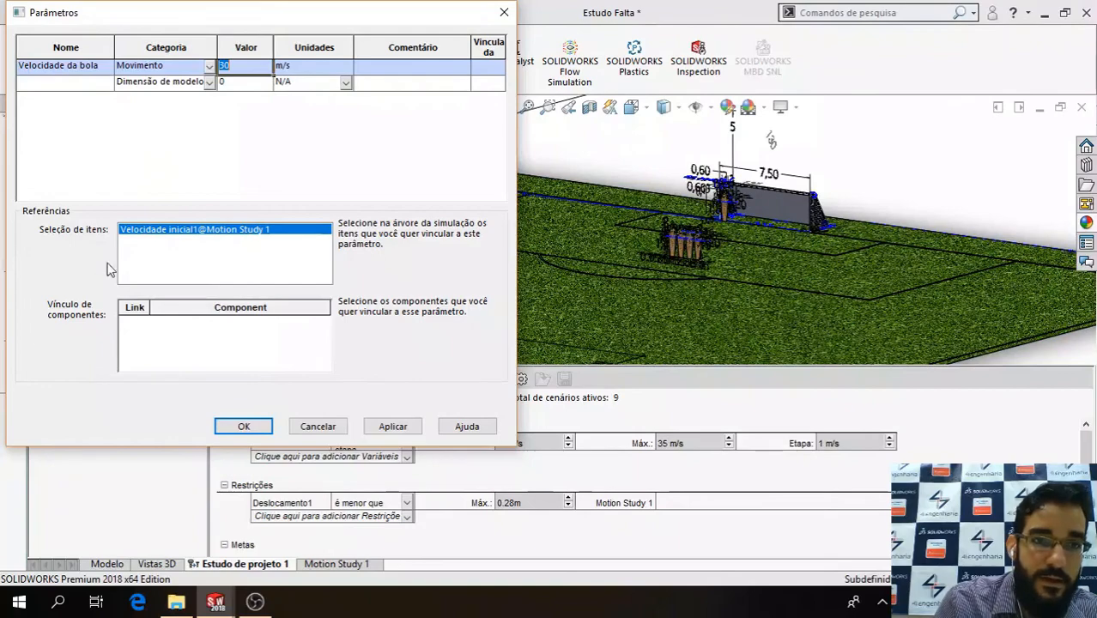
pyautogui.click(355, 565)
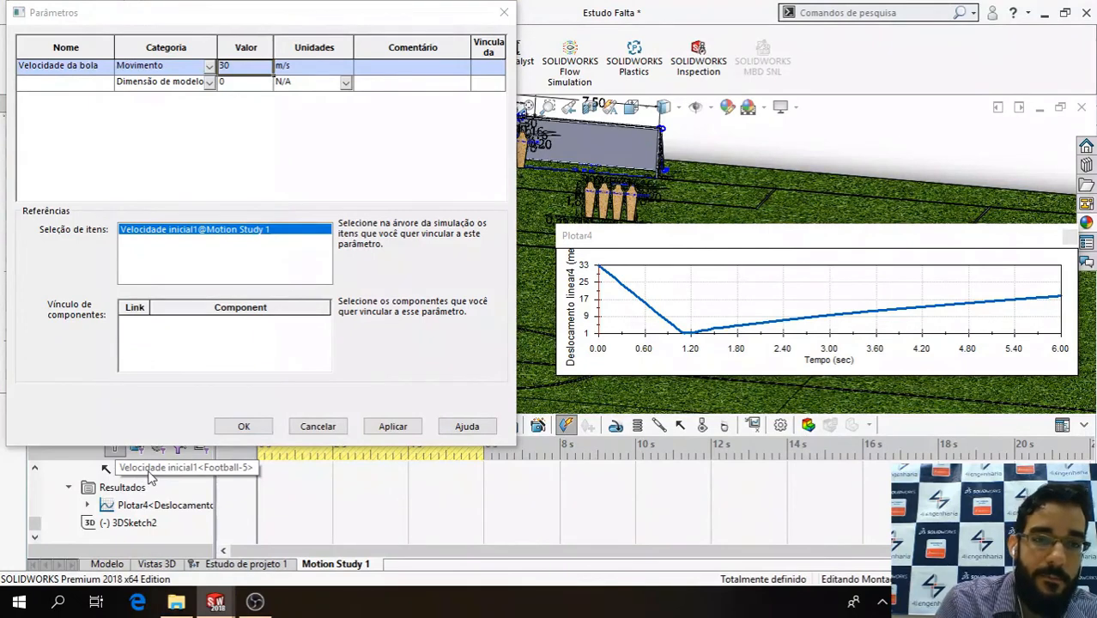
pyautogui.click(151, 470)
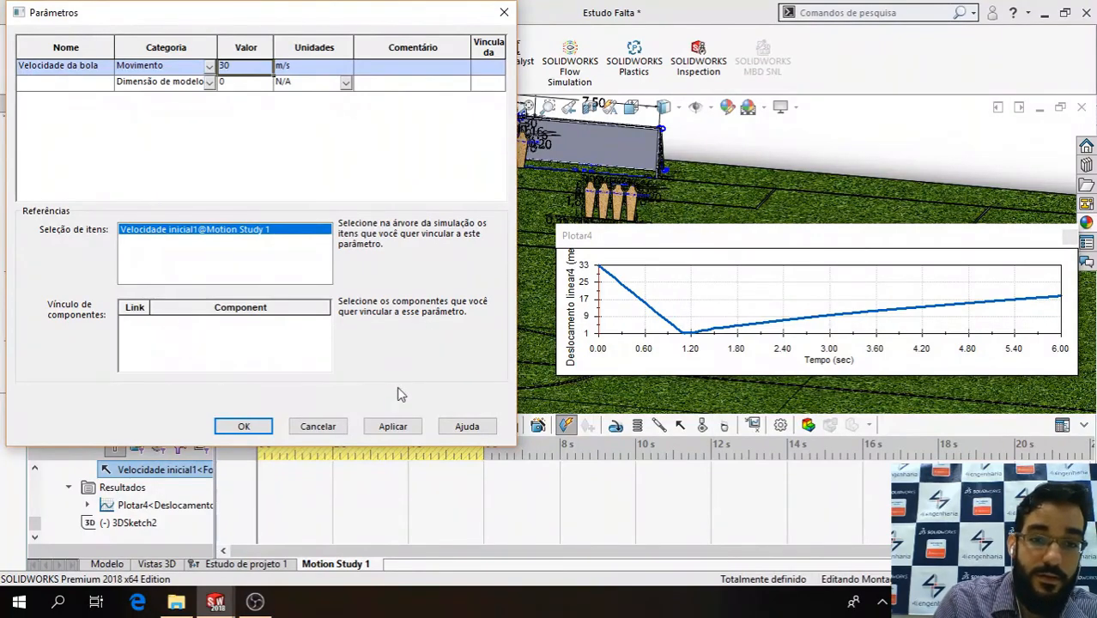
pyautogui.click(326, 426)
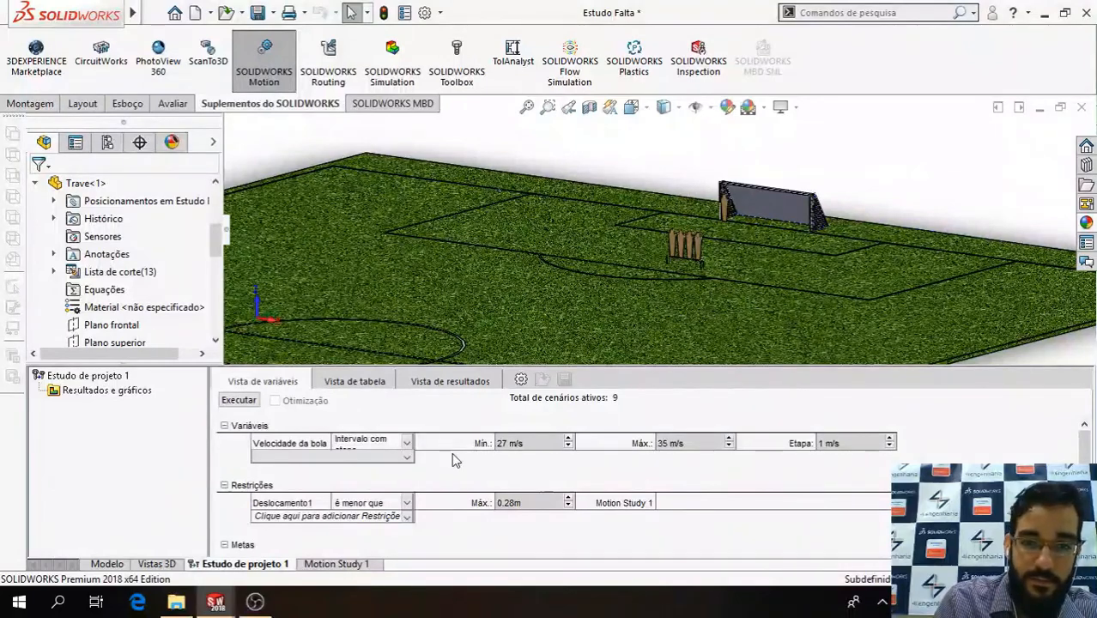
# Review the variation types offered for the Velocidade da bola variable and leave the selection as it is.
pyautogui.click(314, 440)
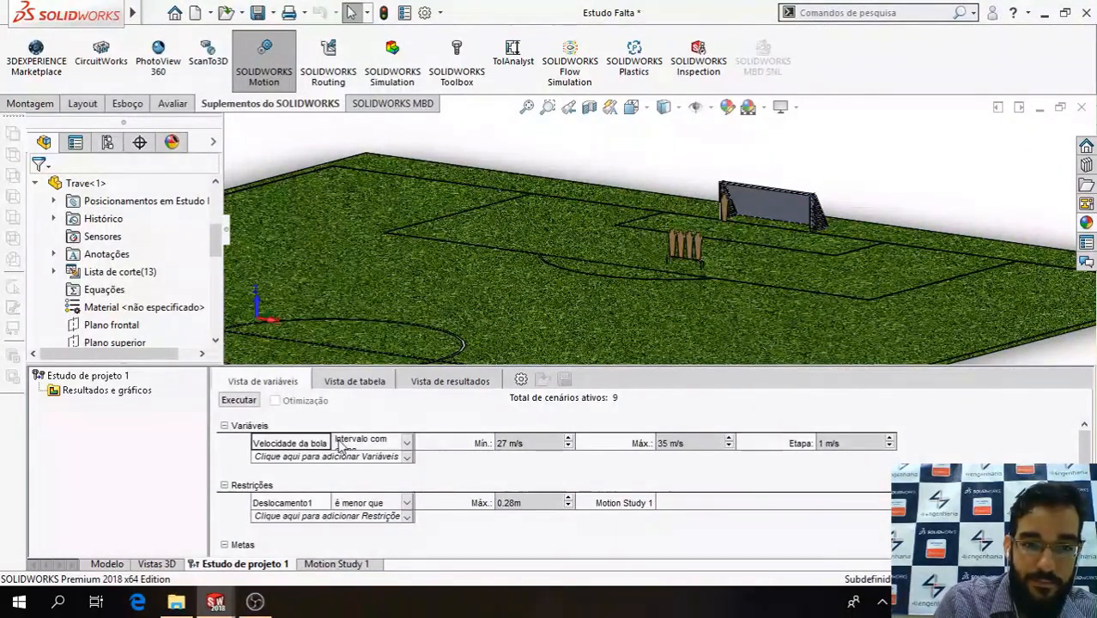
pyautogui.click(405, 442)
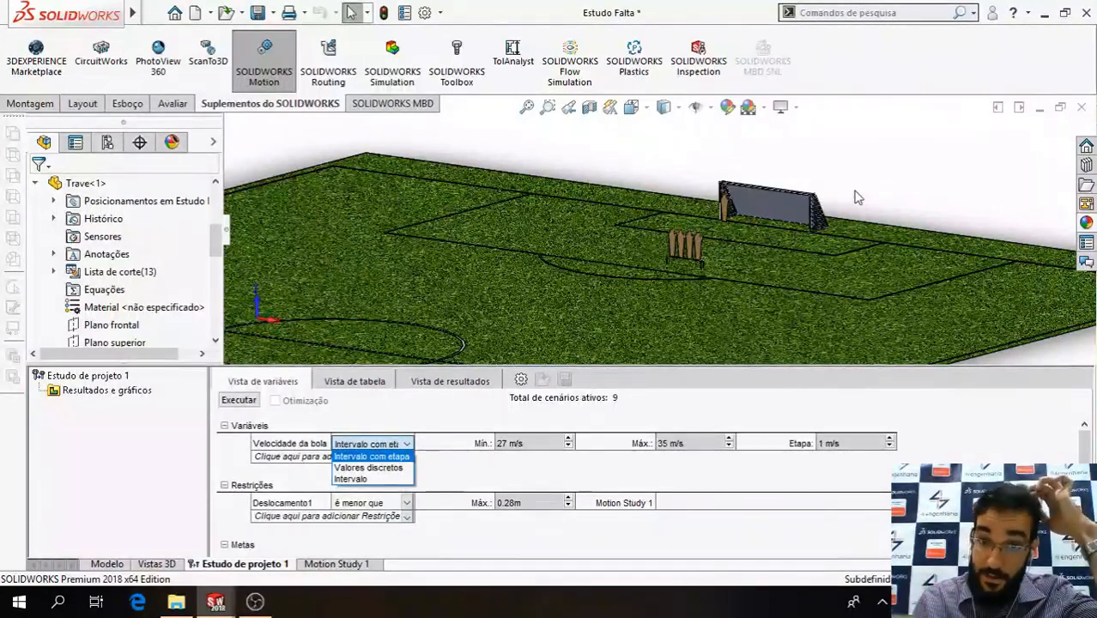
pyautogui.click(888, 176)
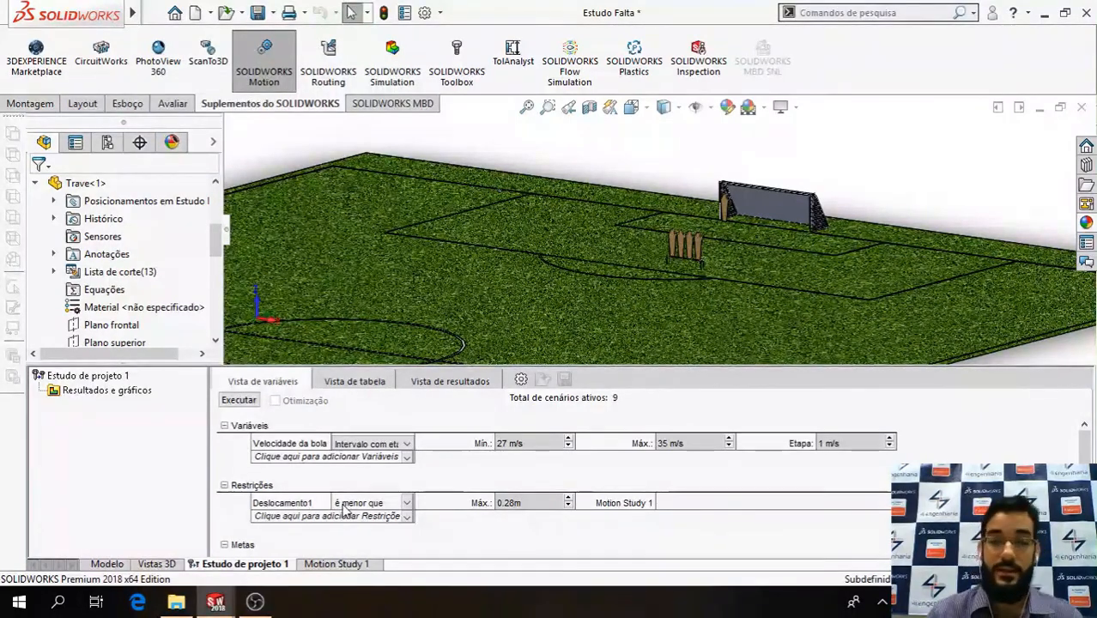
# Open a new sensor definition from the design study's constraints, review its type and properties, and cancel it.
pyautogui.click(398, 517)
pyautogui.click(364, 532)
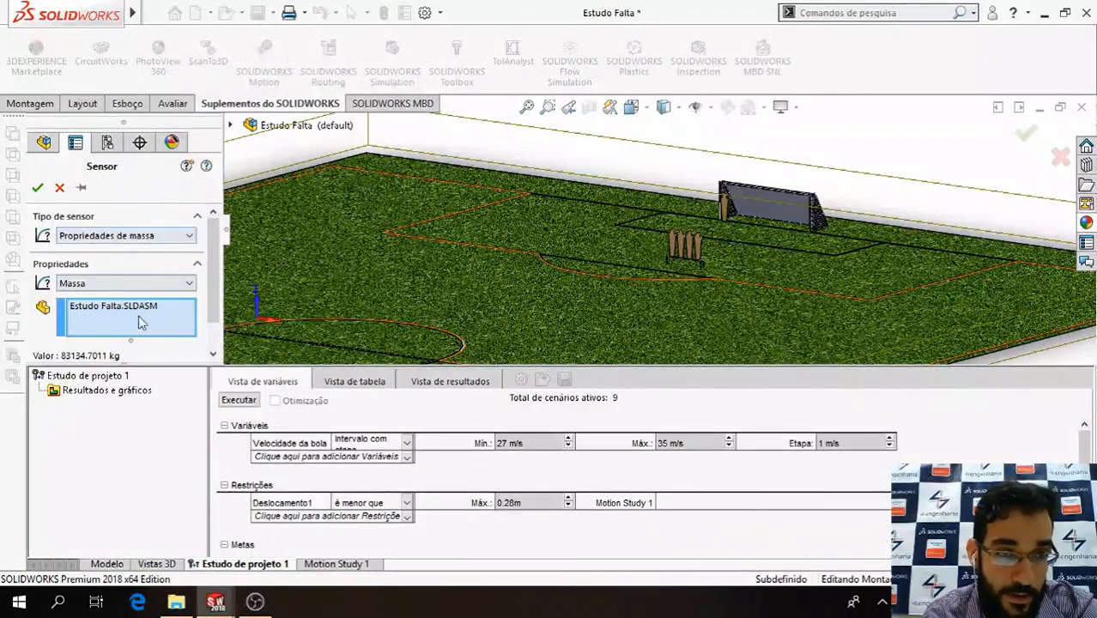
pyautogui.moveTo(212, 272)
pyautogui.mouseDown()
pyautogui.moveTo(210, 300)
pyautogui.moveTo(205, 248)
pyautogui.moveTo(209, 283)
pyautogui.mouseUp()
pyautogui.click(60, 187)
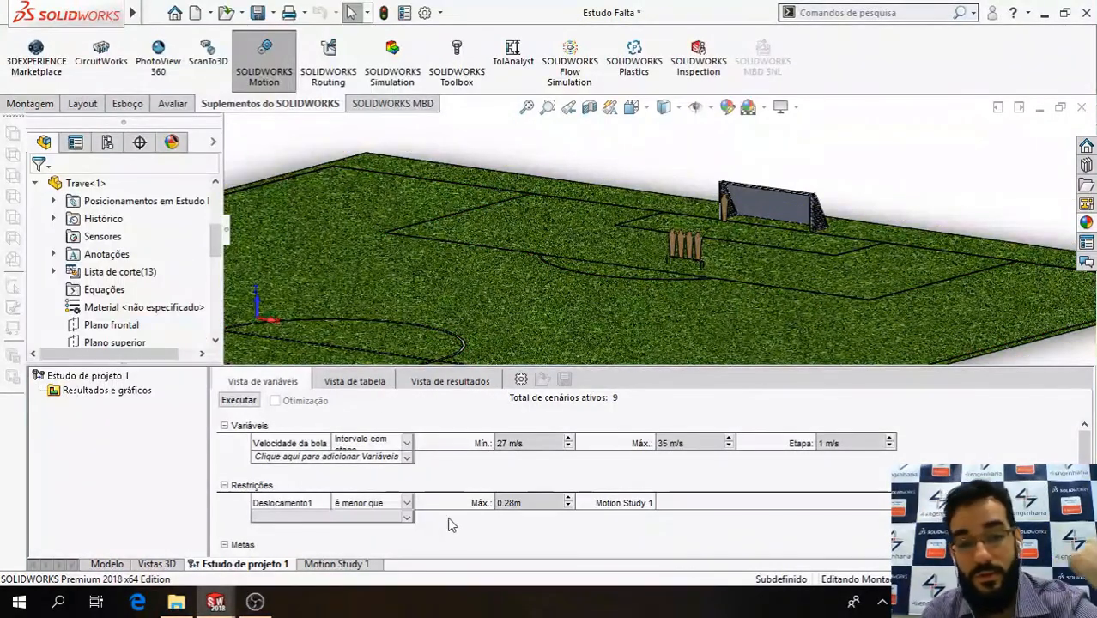
# Select the Deslocamento1 constraint, compare it with the Plotar4 result in Motion Study 1, and return to the design study.
pyautogui.click(403, 516)
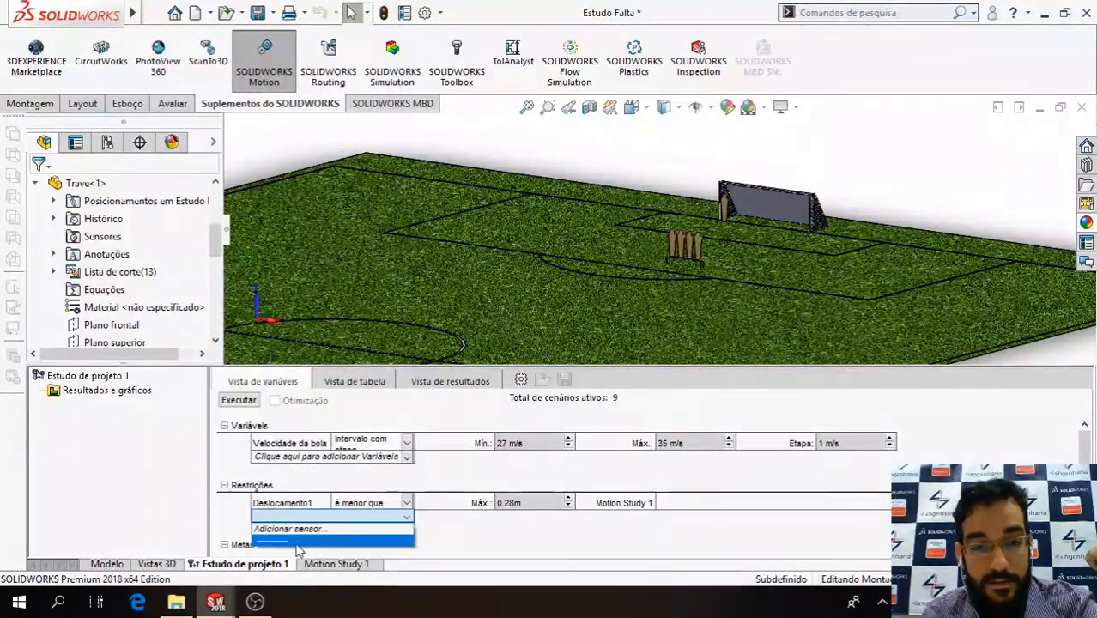
pyautogui.click(302, 507)
pyautogui.click(303, 503)
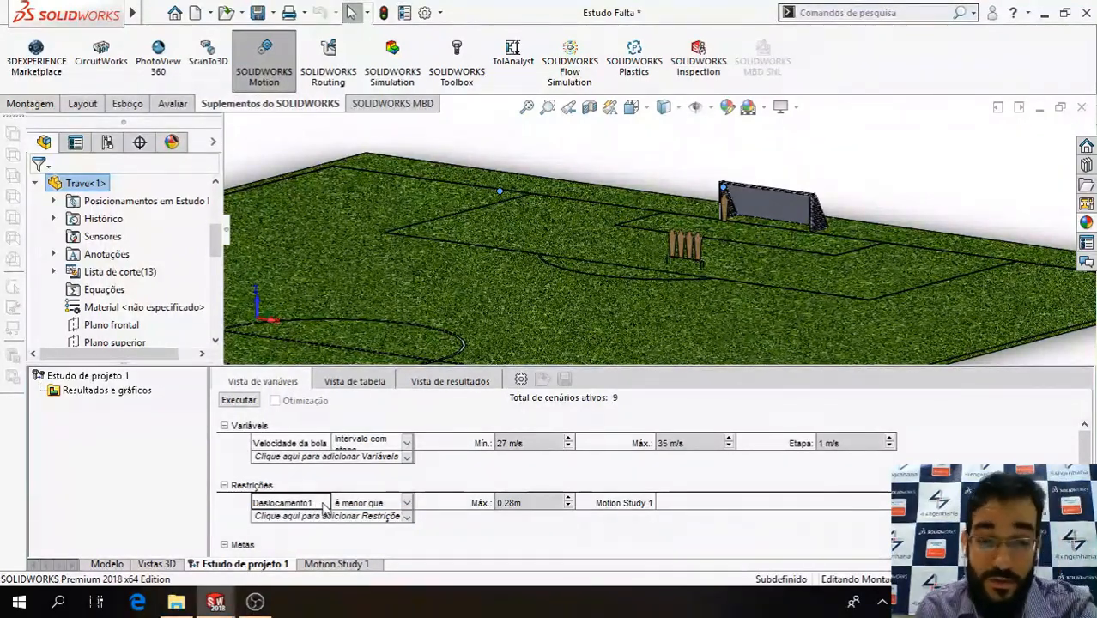
pyautogui.click(320, 566)
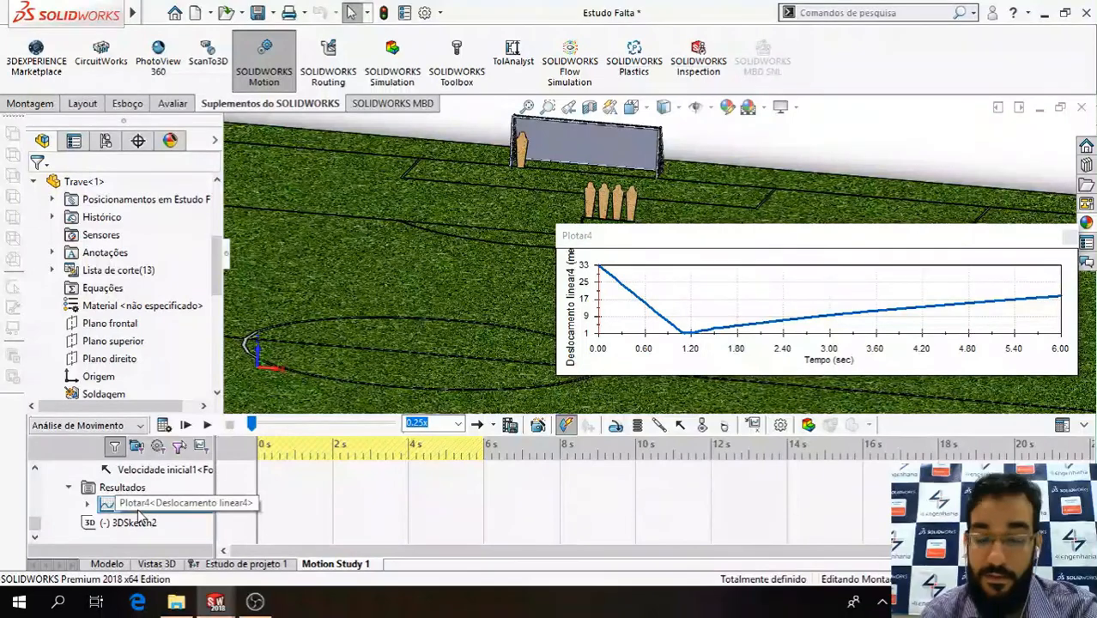
pyautogui.click(244, 563)
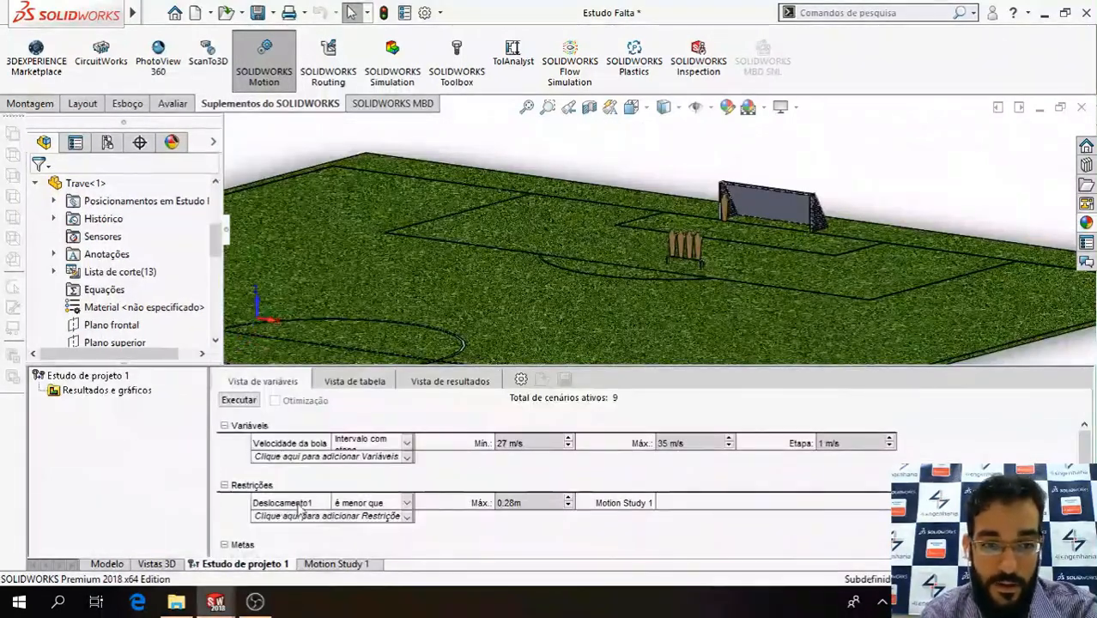
pyautogui.click(335, 564)
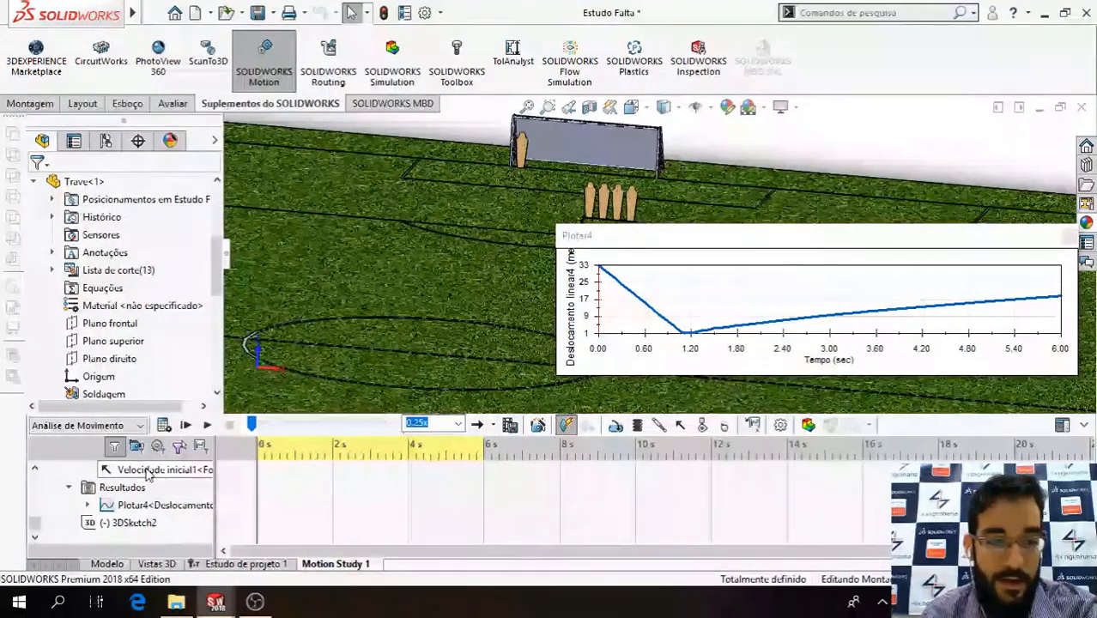
pyautogui.click(137, 505)
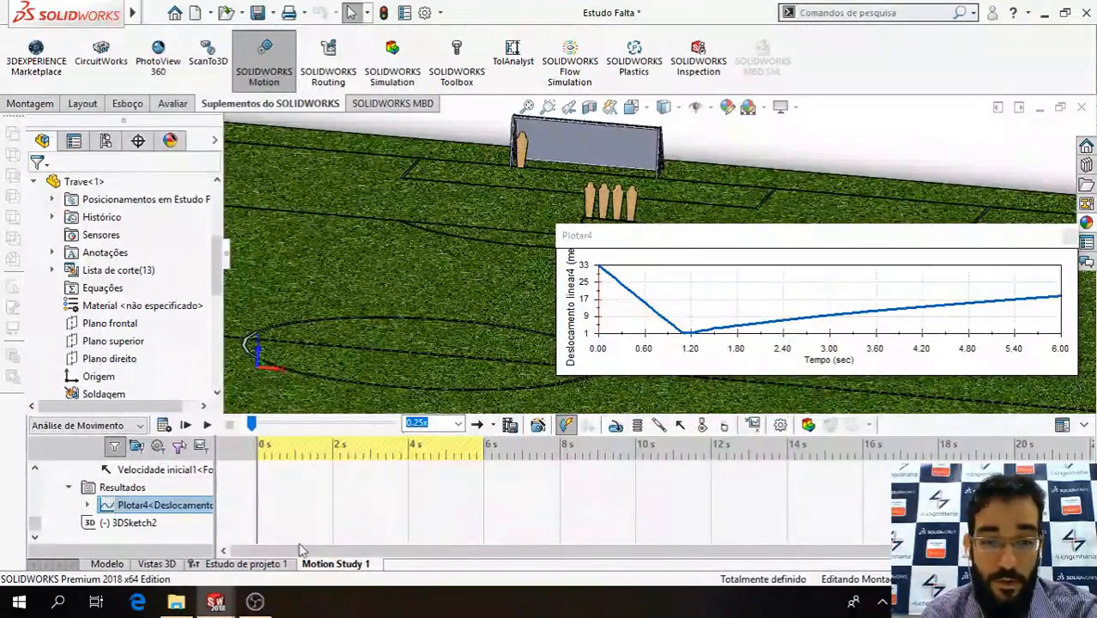
pyautogui.click(257, 565)
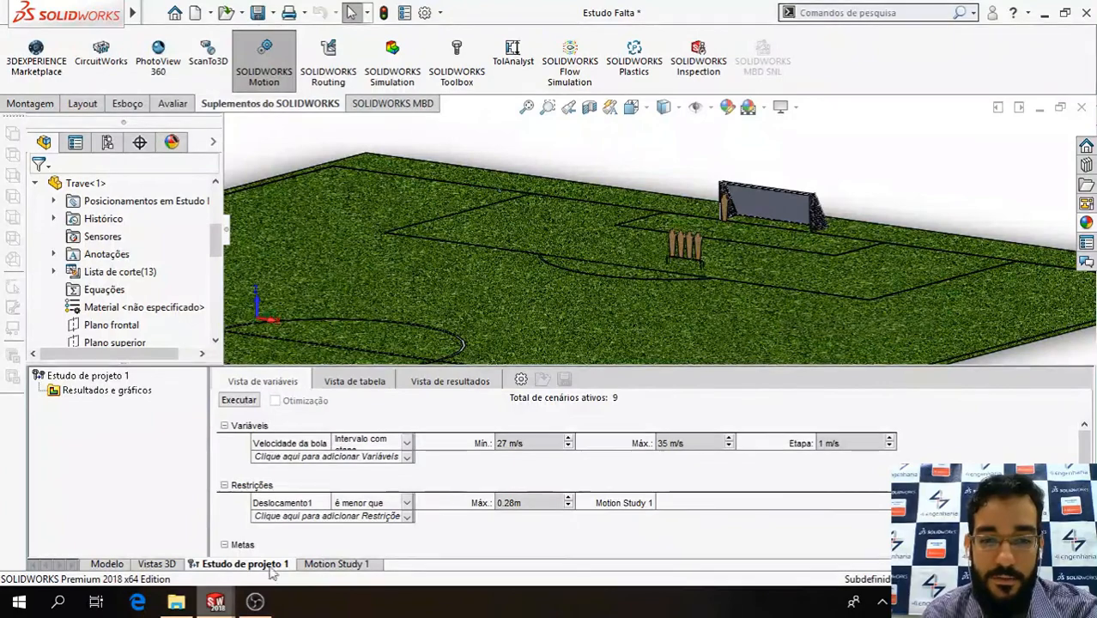
# Review the maximum limit of the Deslocamento1 constraint and inspect the goal's upper corner by the goalkeeper up close.
pyautogui.click(526, 503)
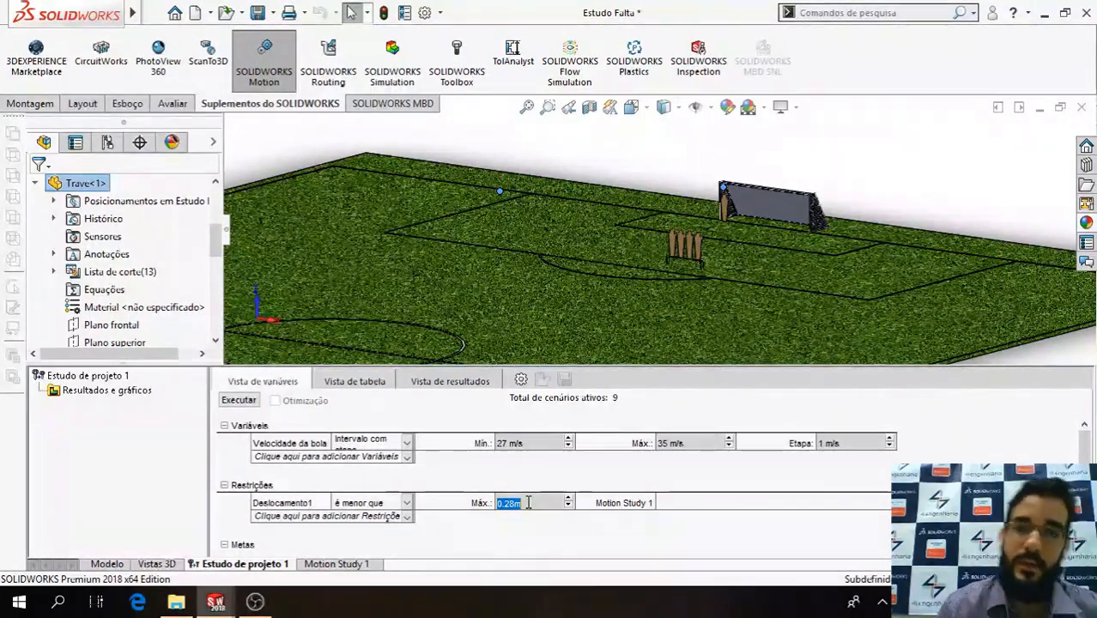
pyautogui.click(763, 145)
pyautogui.scroll(-10, 724, 203)
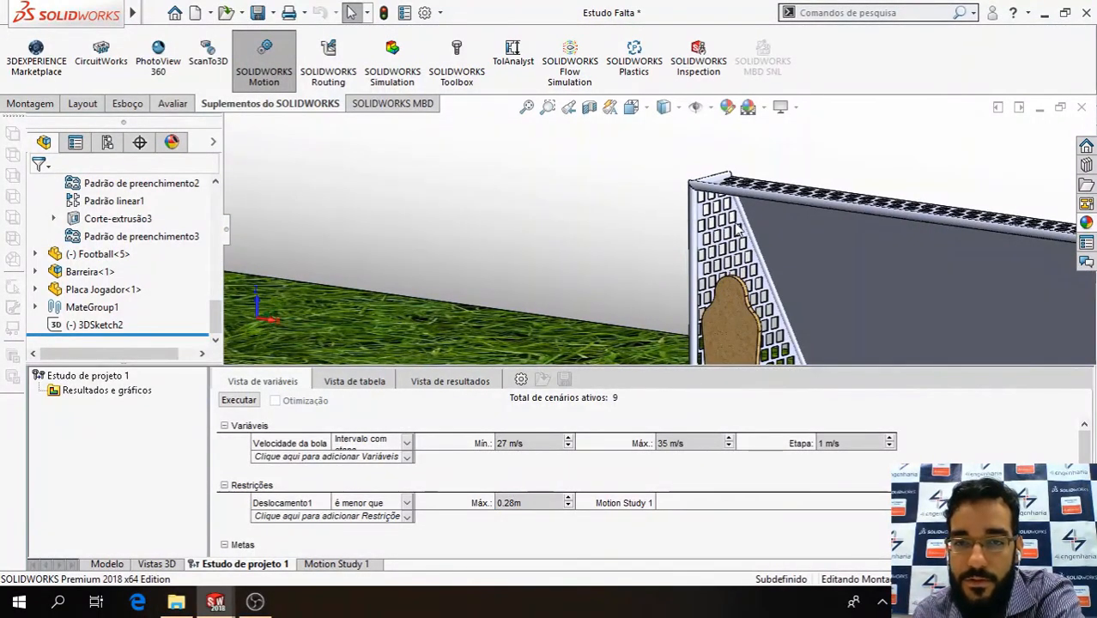
pyautogui.scroll(10, 692, 309)
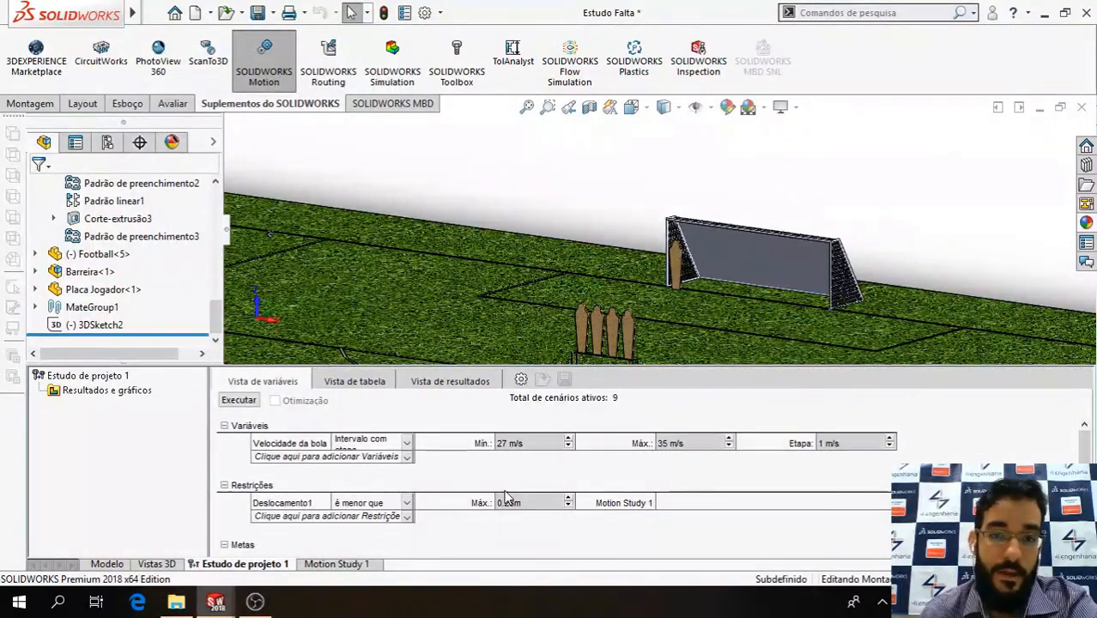
# Show the design study's scenario results and examine them with the goal and barrier in view.
pyautogui.hotkey('ctrl', 's')
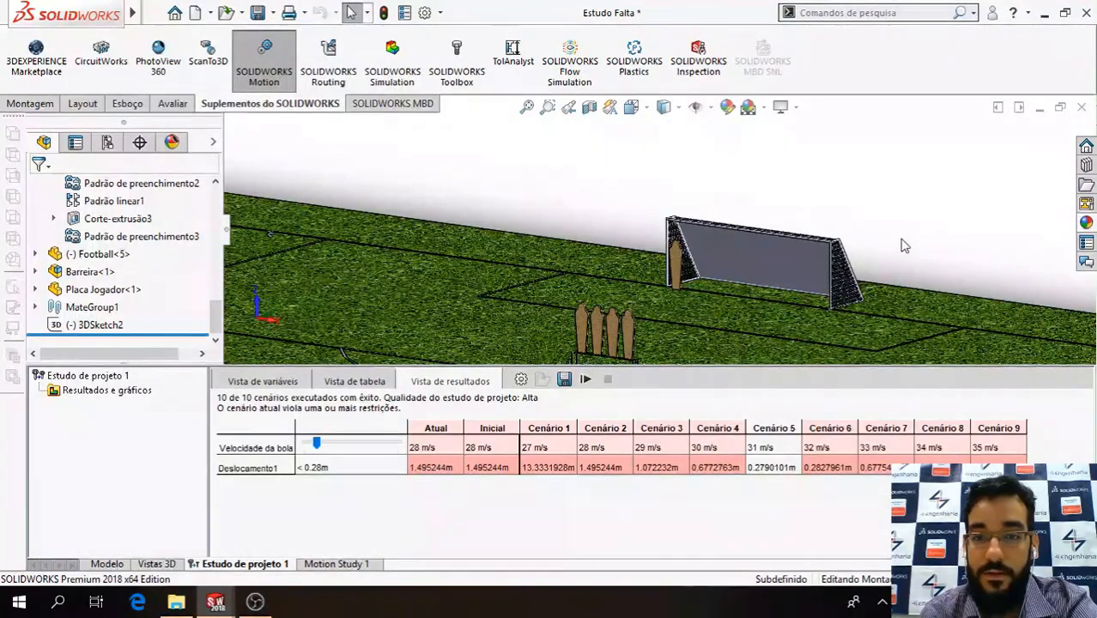
pyautogui.scroll(1, 798, 319)
pyautogui.scroll(1, 772, 328)
pyautogui.scroll(-1, 755, 329)
pyautogui.scroll(1, 731, 329)
pyautogui.scroll(-1, 730, 329)
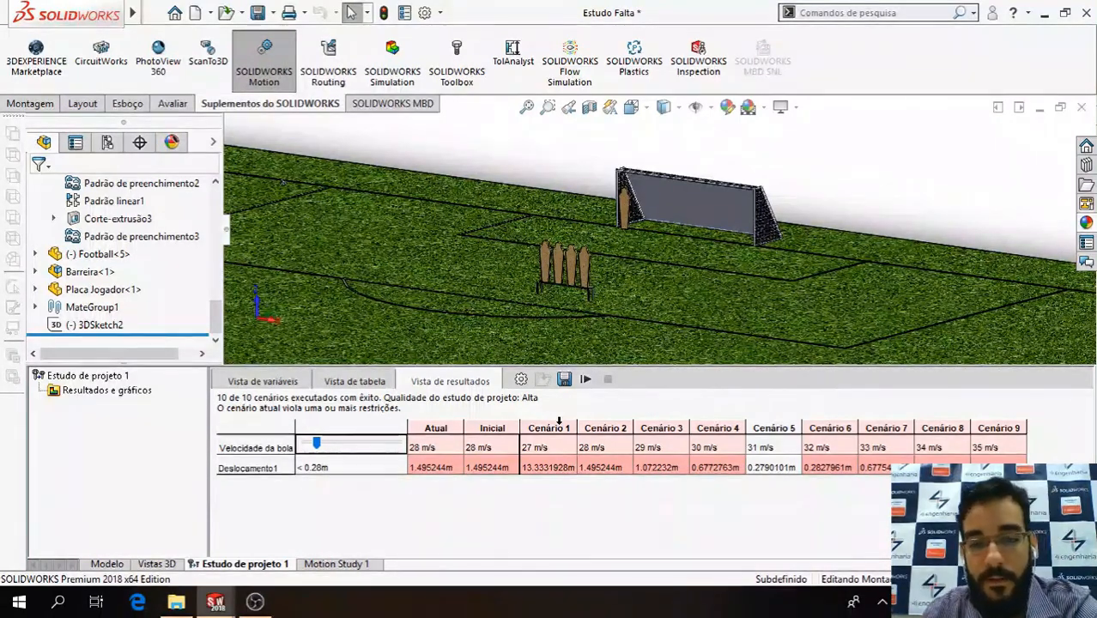
# Apply Cenário 1 (27 m/s), play its animation, and inspect the ball's position against the barrier and goal up close.
pyautogui.click(559, 422)
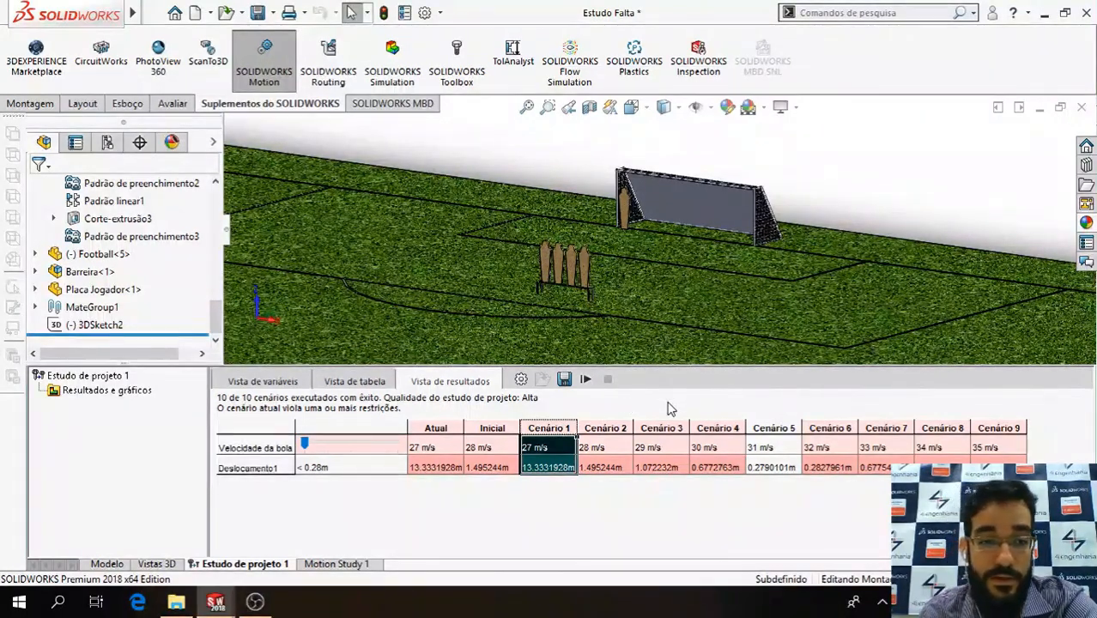
pyautogui.click(585, 378)
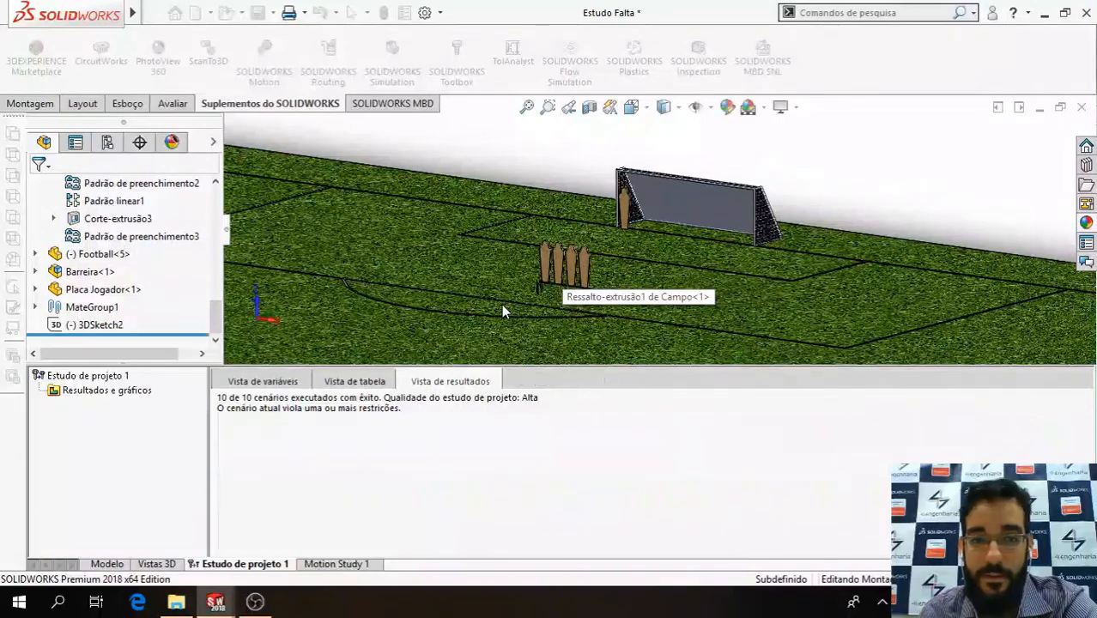
pyautogui.scroll(2, 552, 315)
pyautogui.scroll(-5, 554, 318)
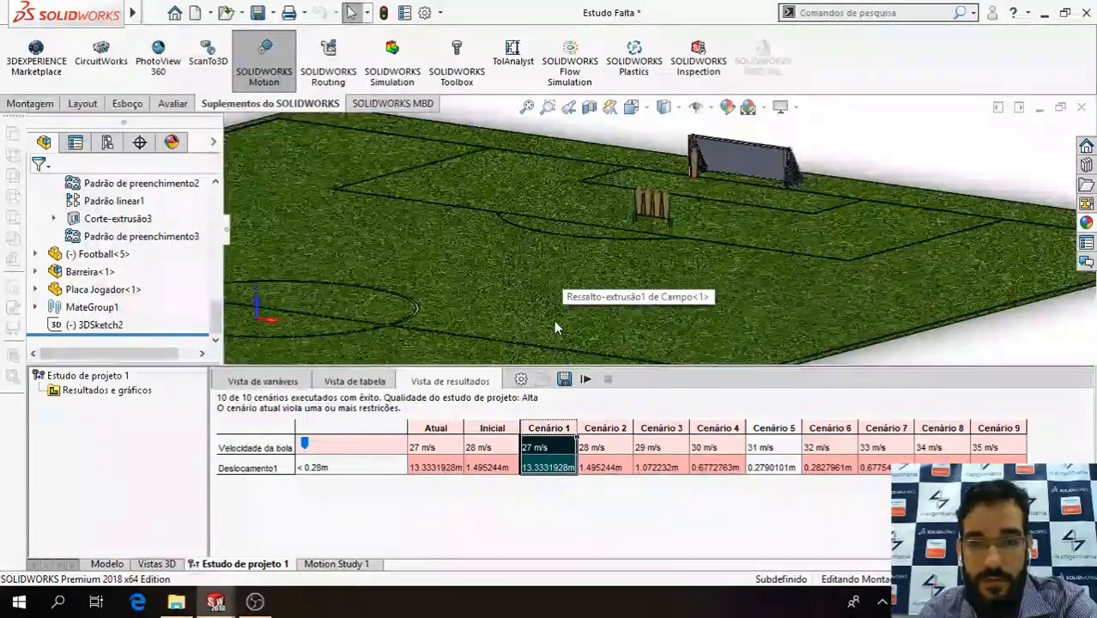
pyautogui.scroll(3, 716, 187)
pyautogui.scroll(-5, 715, 187)
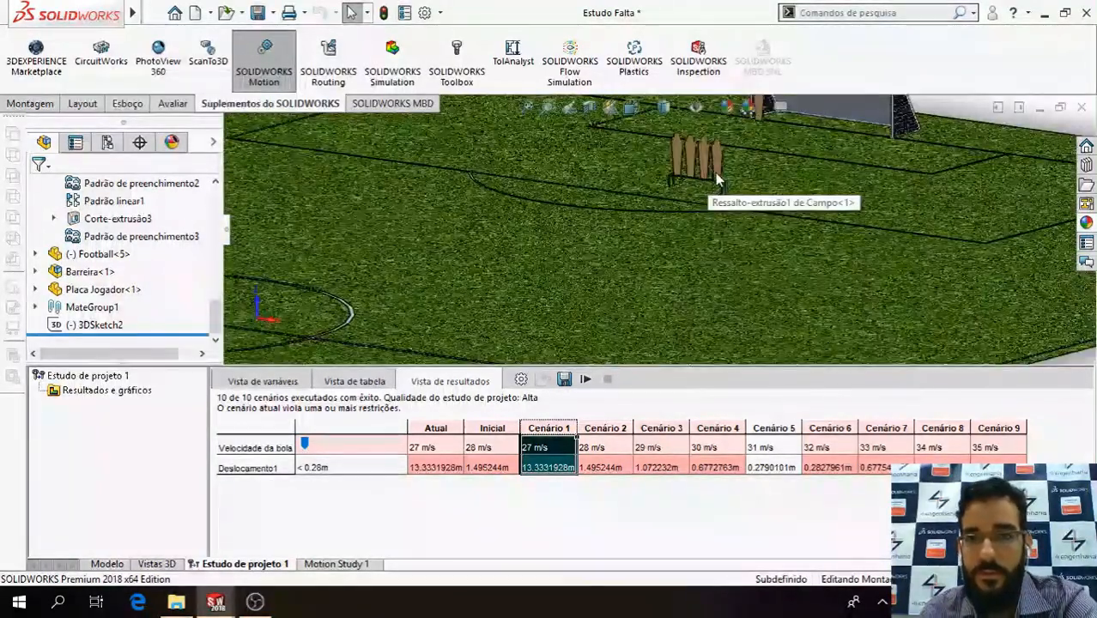
pyautogui.moveTo(743, 135); pyautogui.dragTo(728, 153, button='middle')
pyautogui.scroll(-2, 744, 152)
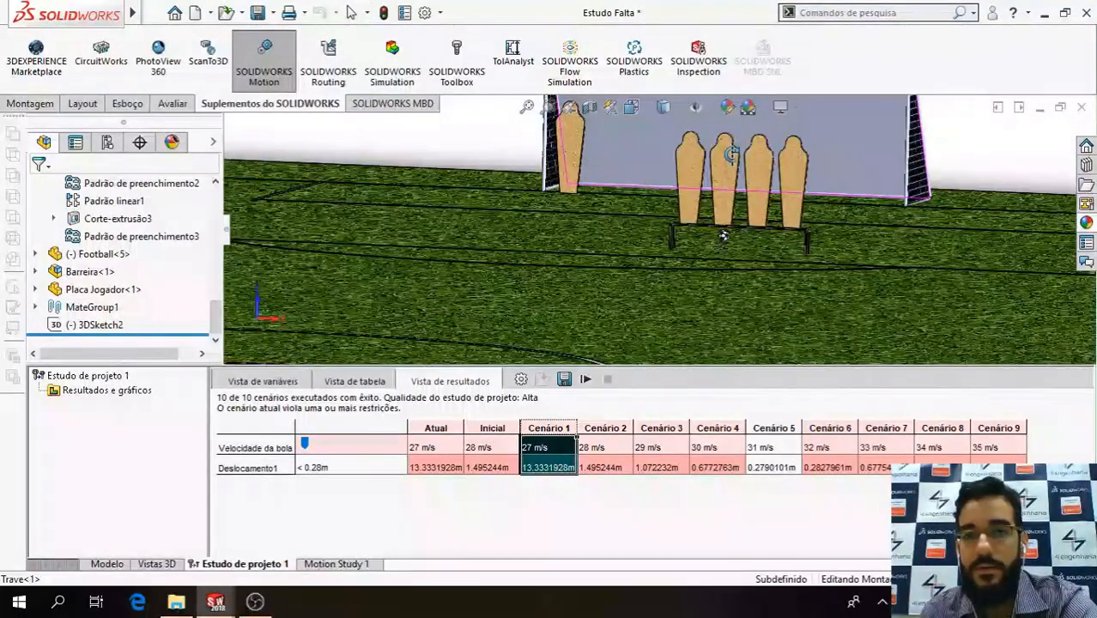
pyautogui.scroll(-2, 734, 168)
pyautogui.scroll(2, 736, 169)
pyautogui.scroll(1, 729, 165)
pyautogui.moveTo(717, 173); pyautogui.dragTo(719, 176, button='middle')
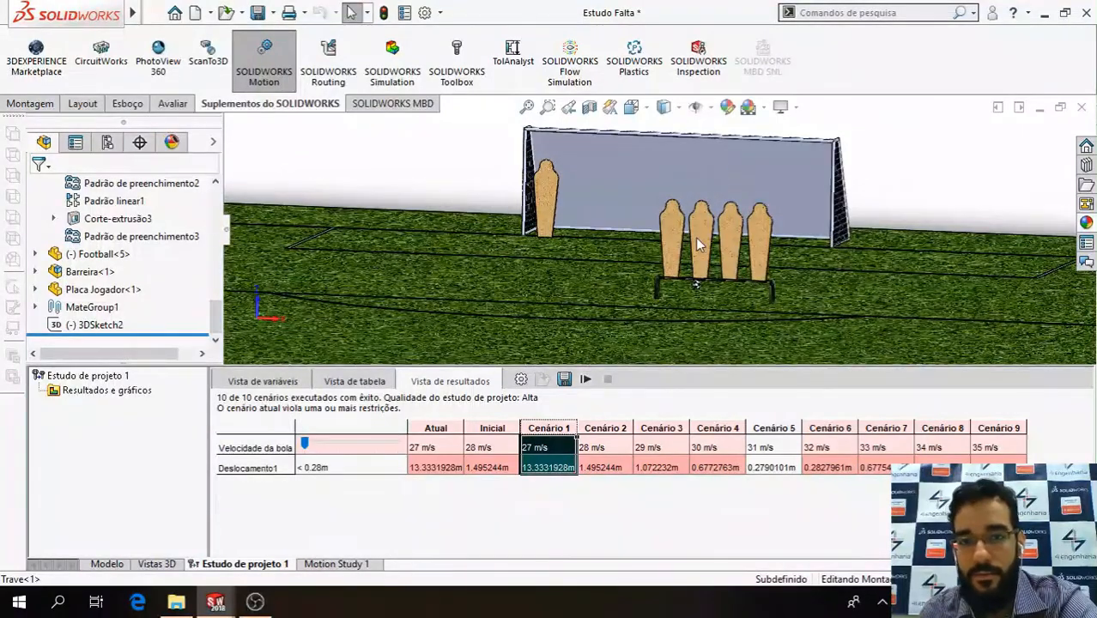
# Replay the Cenário 1 animation from the start with the whole goal and barrier in view.
pyautogui.scroll(1, 696, 243)
pyautogui.click(582, 380)
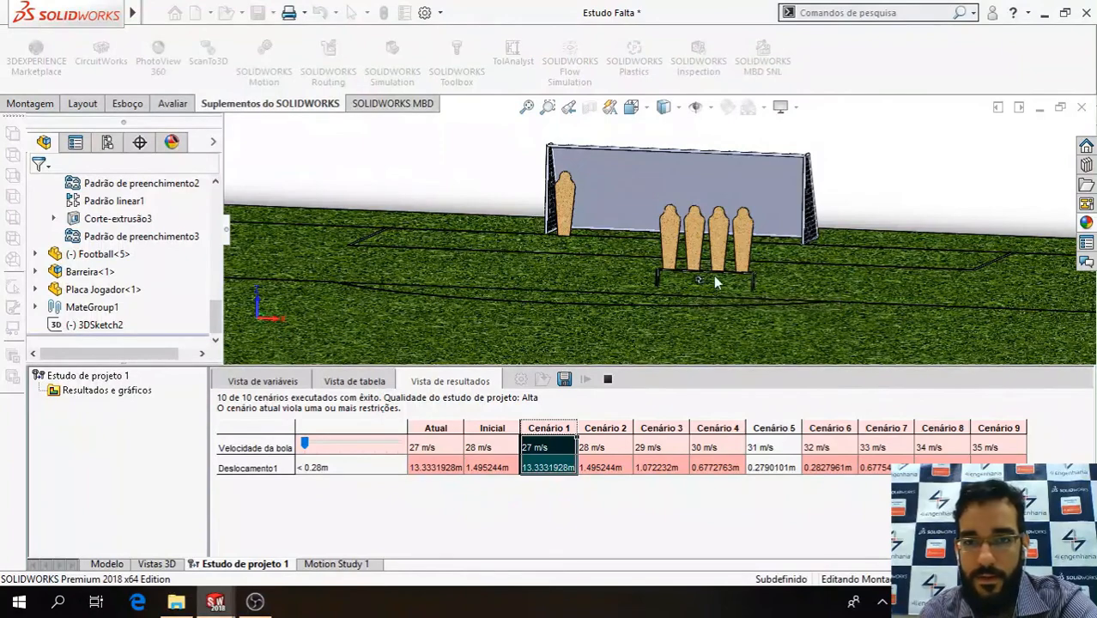
pyautogui.click(609, 380)
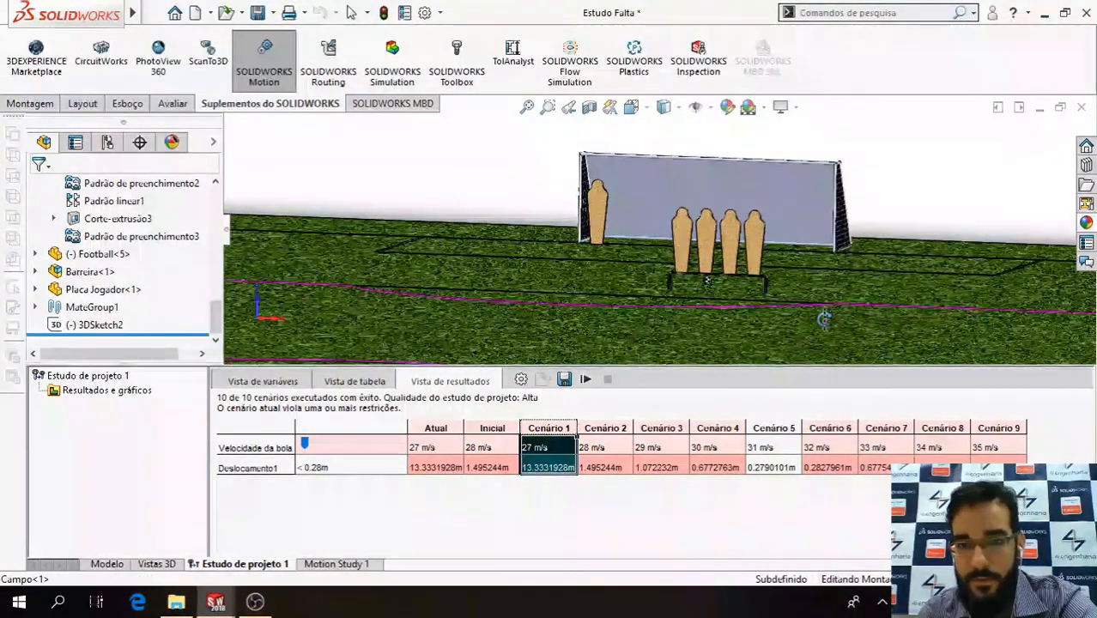
pyautogui.click(585, 380)
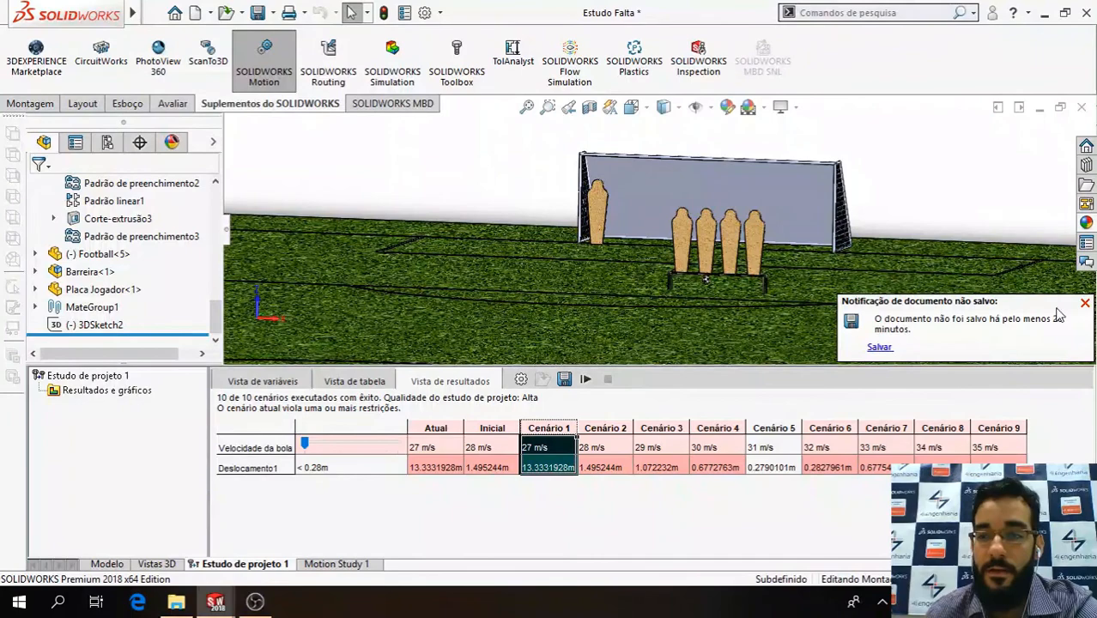
pyautogui.hotkey('ctrl', 's')
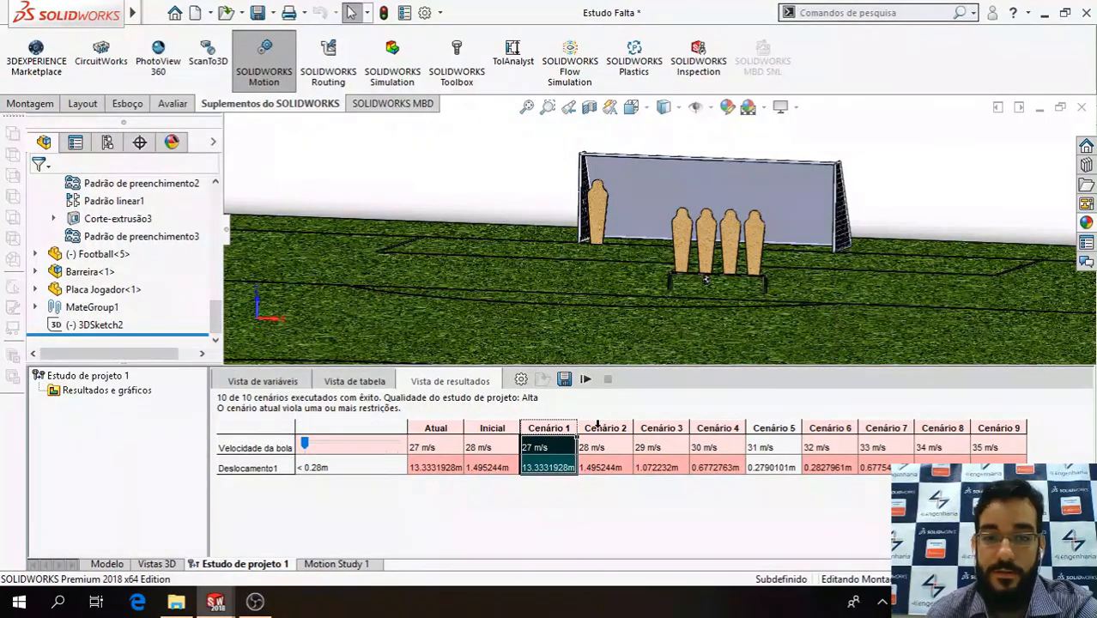
# Play the animations of Cenário 2 (28 m/s) and Cenário 5 (31 m/s) to compare where the ball ends up.
pyautogui.click(598, 427)
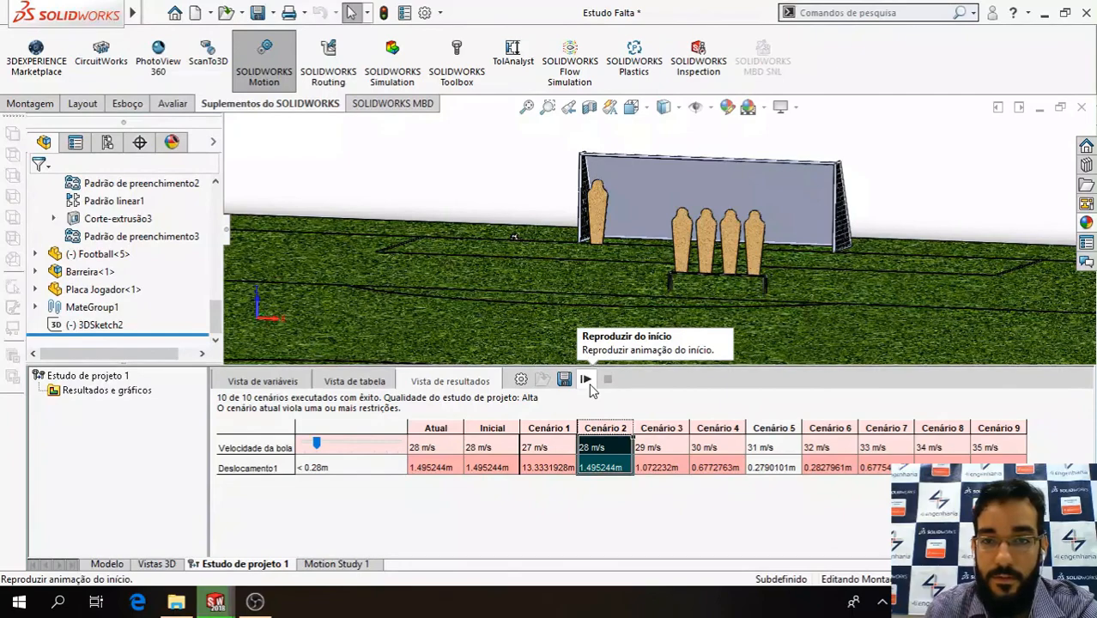
pyautogui.click(586, 379)
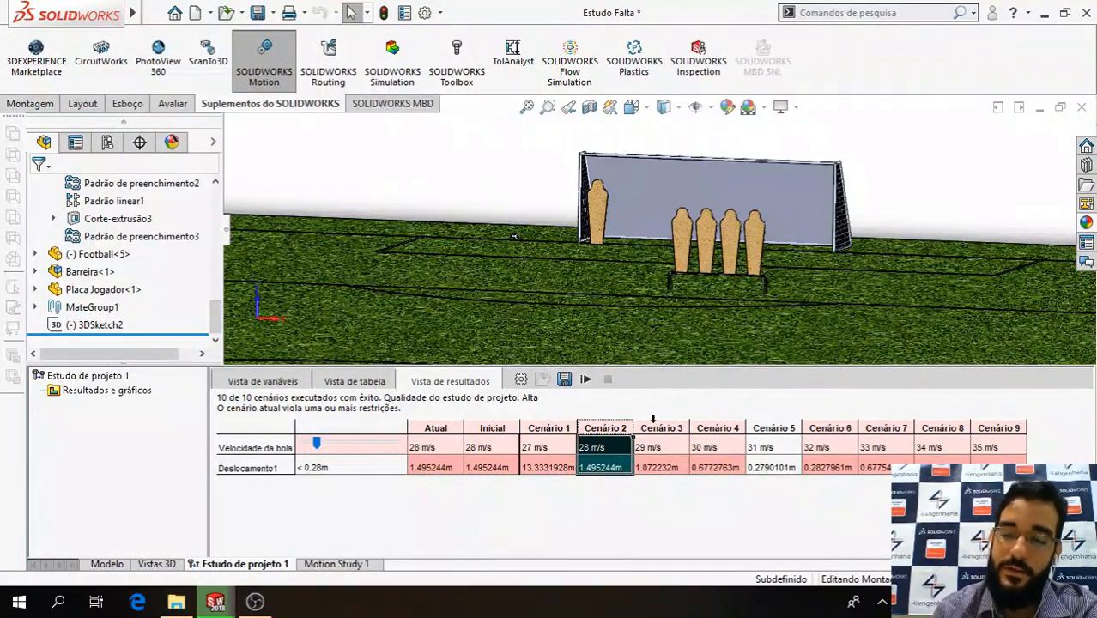
pyautogui.click(766, 426)
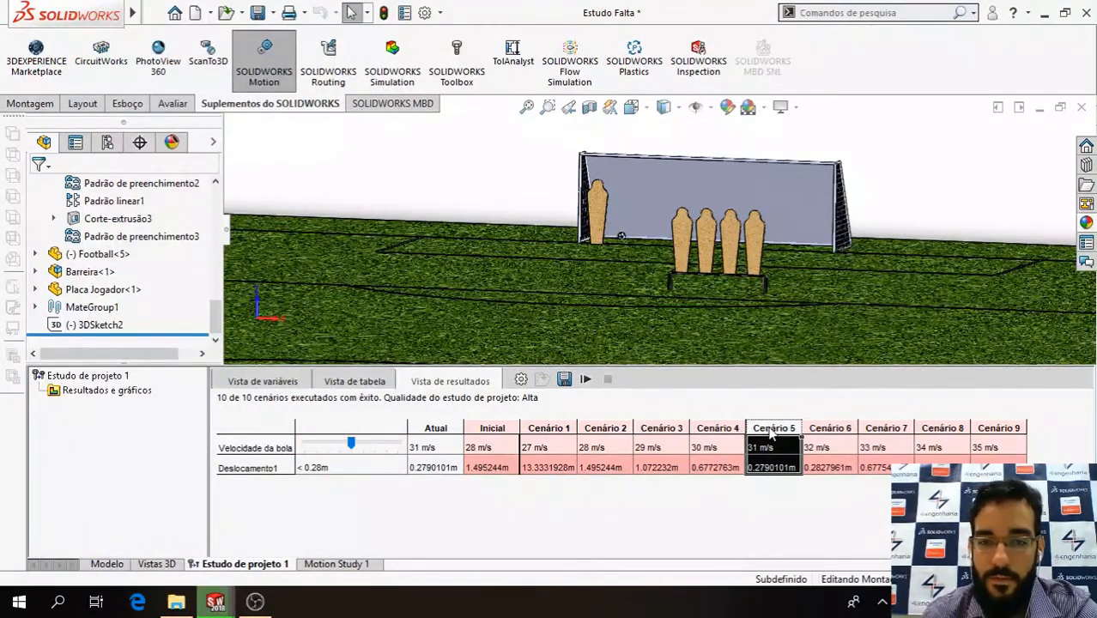
pyautogui.click(586, 380)
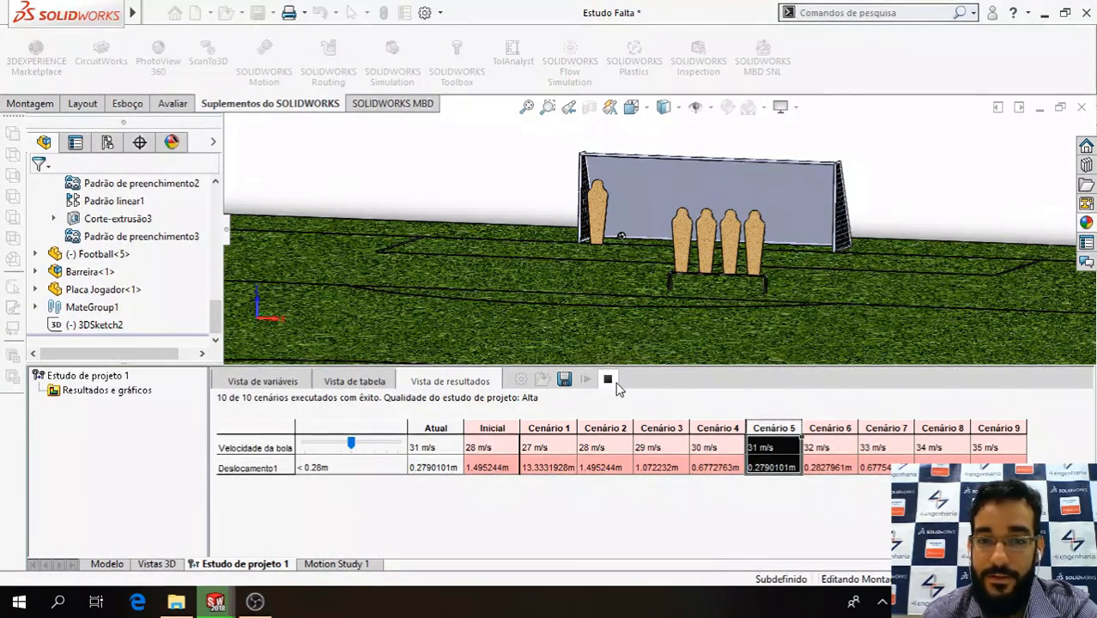
pyautogui.click(609, 380)
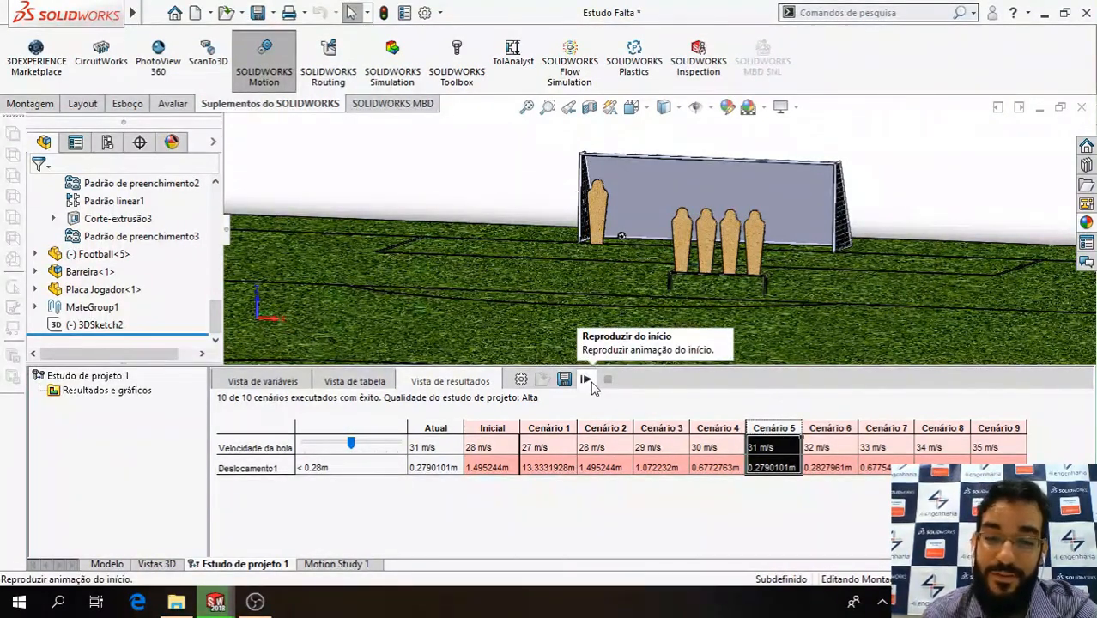
pyautogui.click(590, 383)
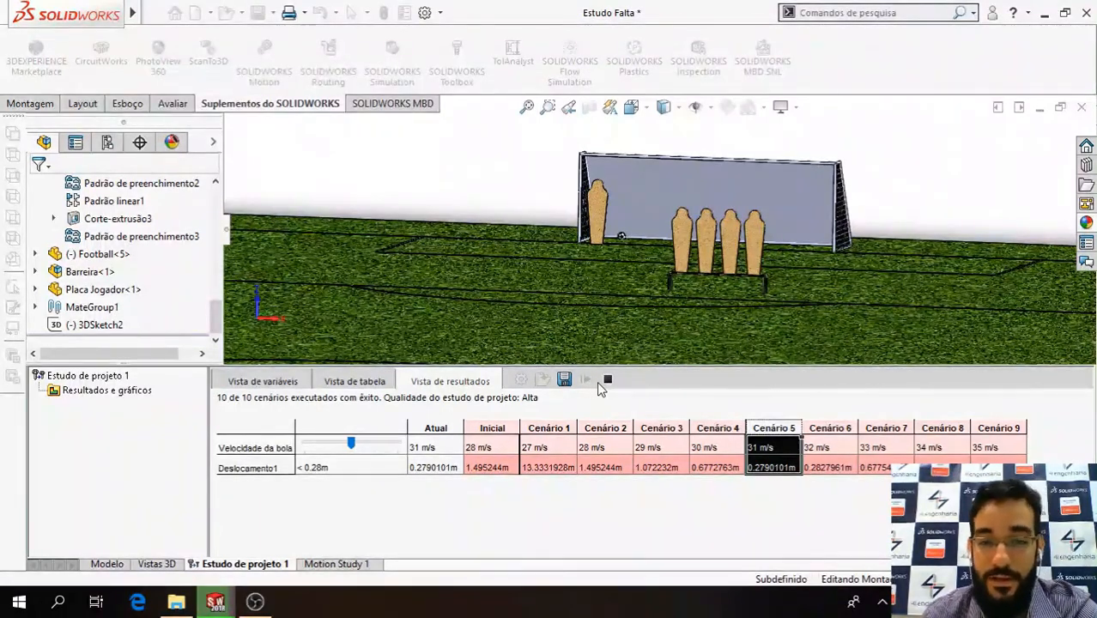
pyautogui.click(607, 379)
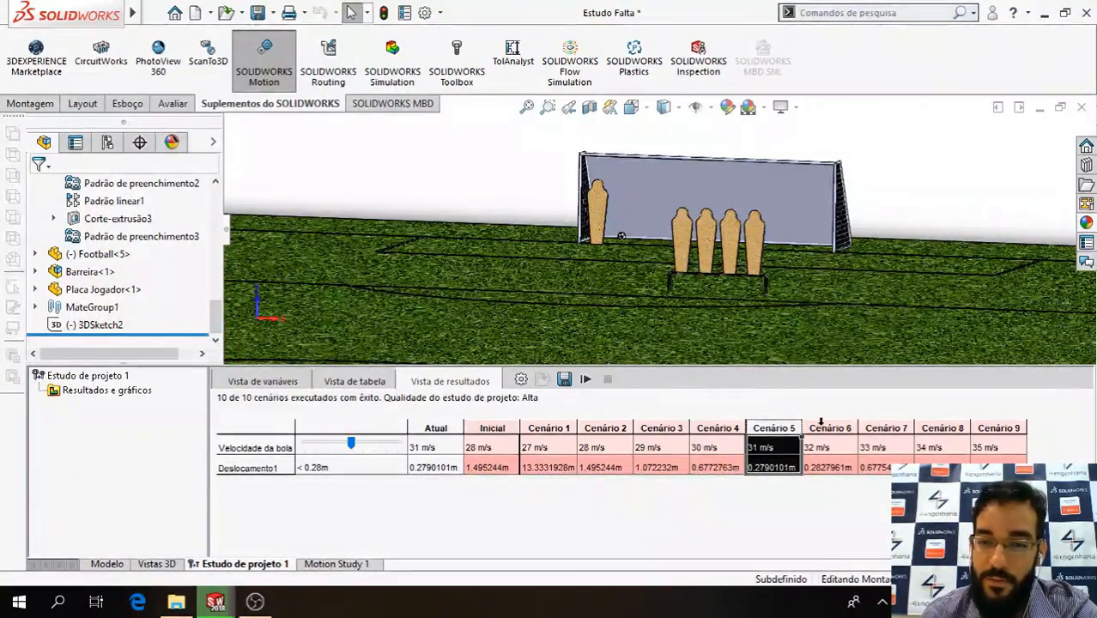
# Apply Cenário 7 (33 m/s) and play its animation from the start.
pyautogui.click(876, 427)
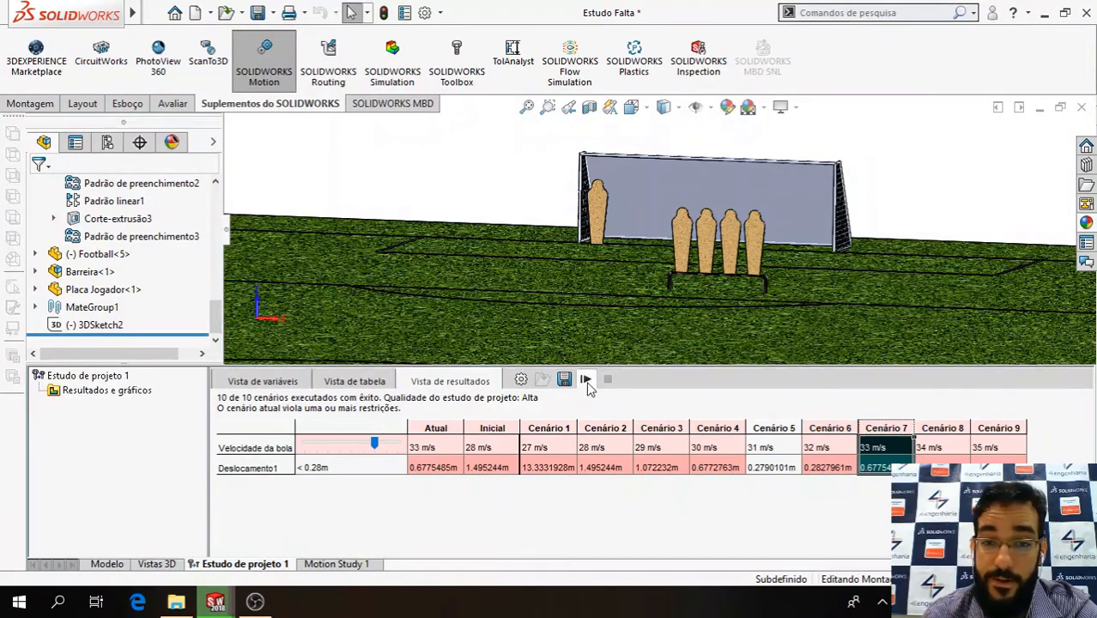
pyautogui.click(587, 383)
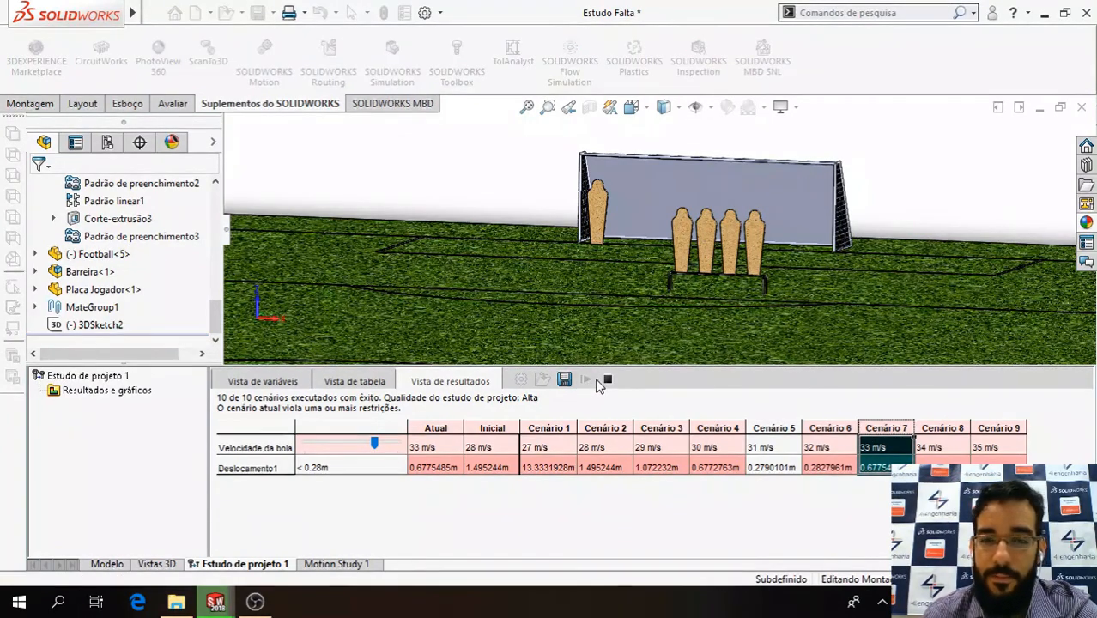
pyautogui.click(607, 378)
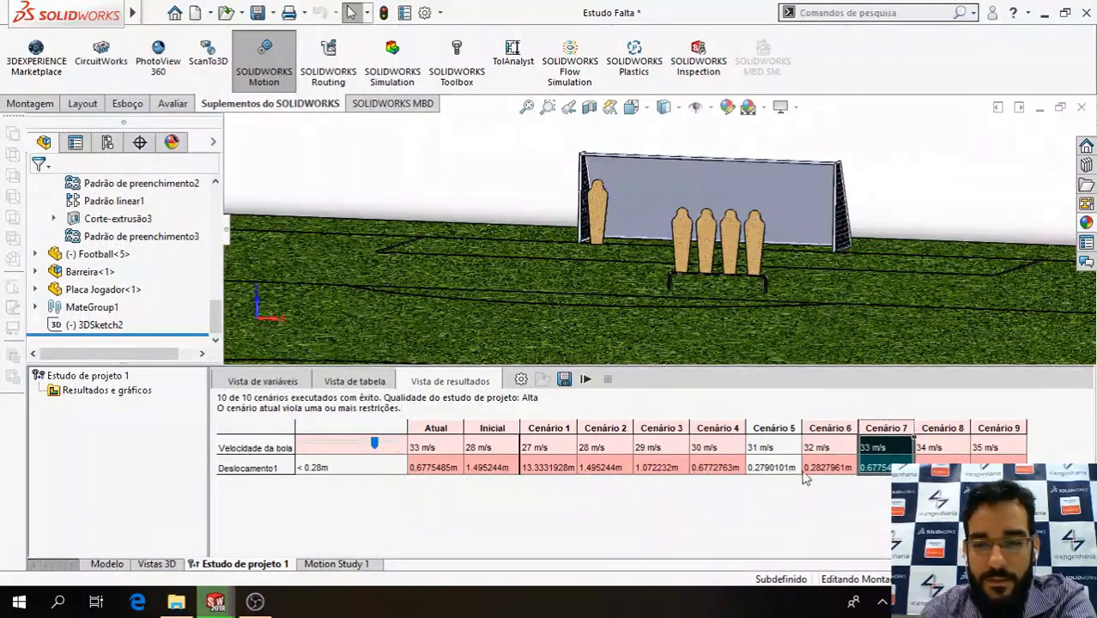
# Apply Cenário 6 (32 m/s) and replay its animation several times to examine the ball's path to the goal.
pyautogui.click(822, 428)
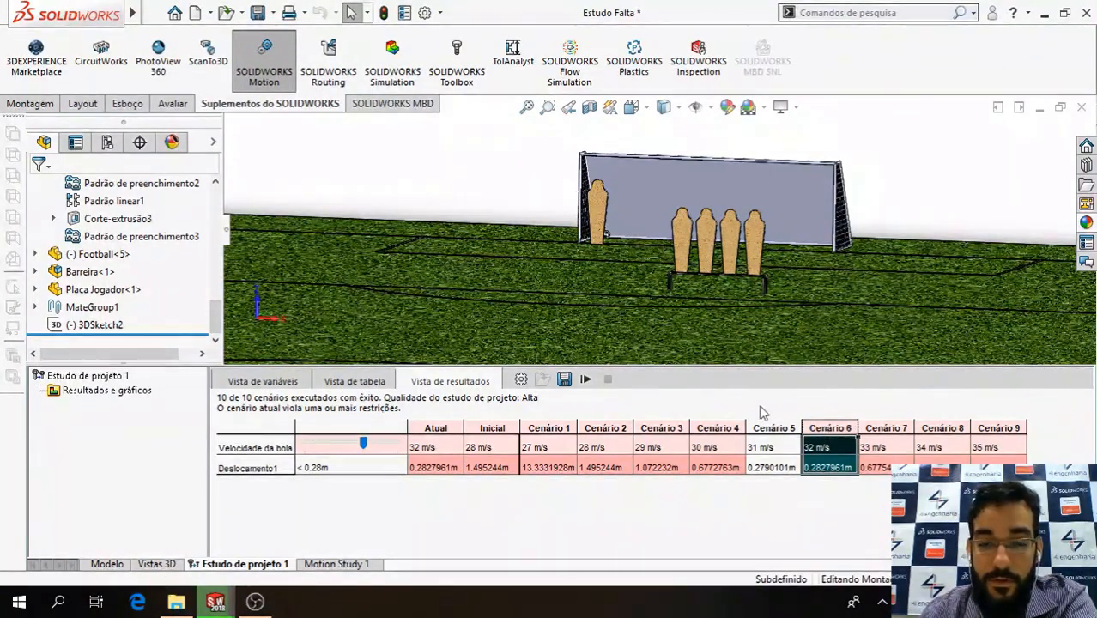
pyautogui.click(586, 381)
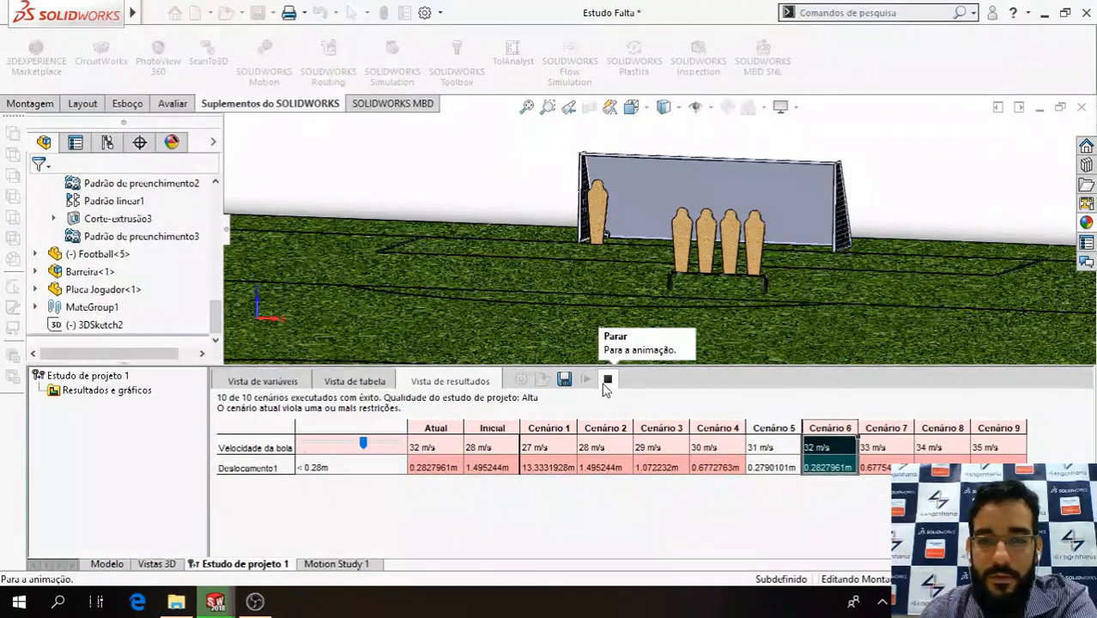
pyautogui.click(605, 381)
pyautogui.click(589, 381)
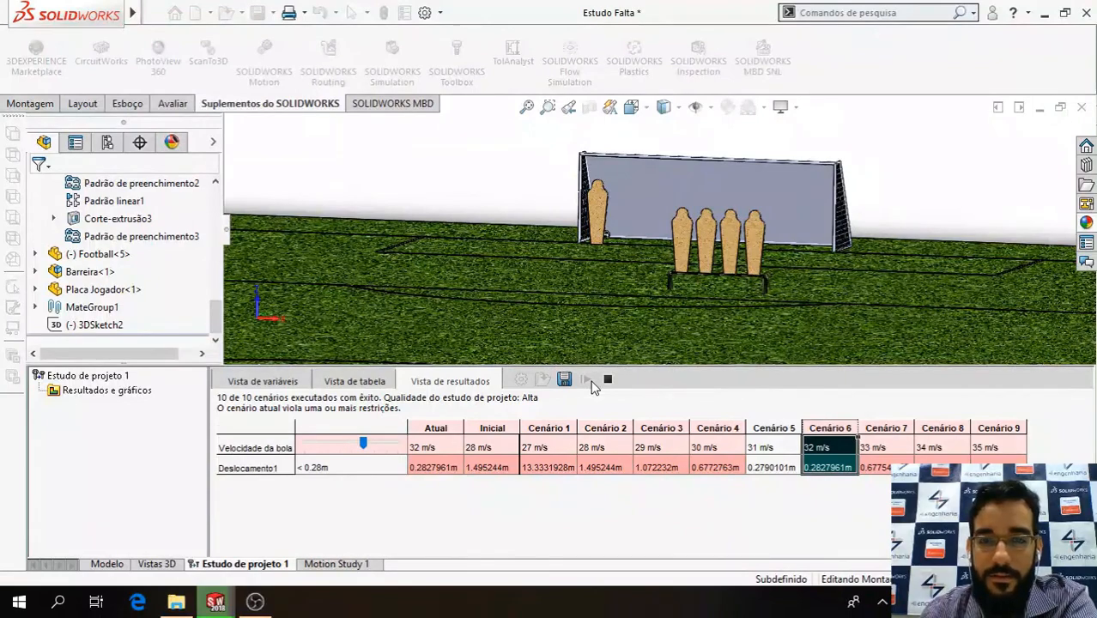
pyautogui.click(604, 384)
pyautogui.click(589, 382)
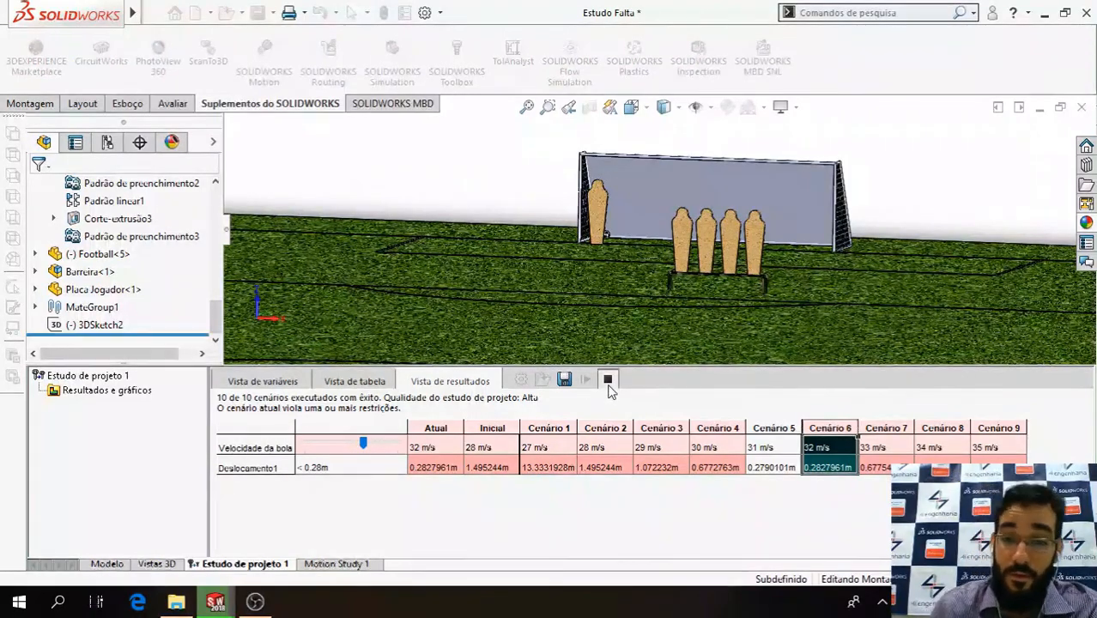
pyautogui.click(607, 385)
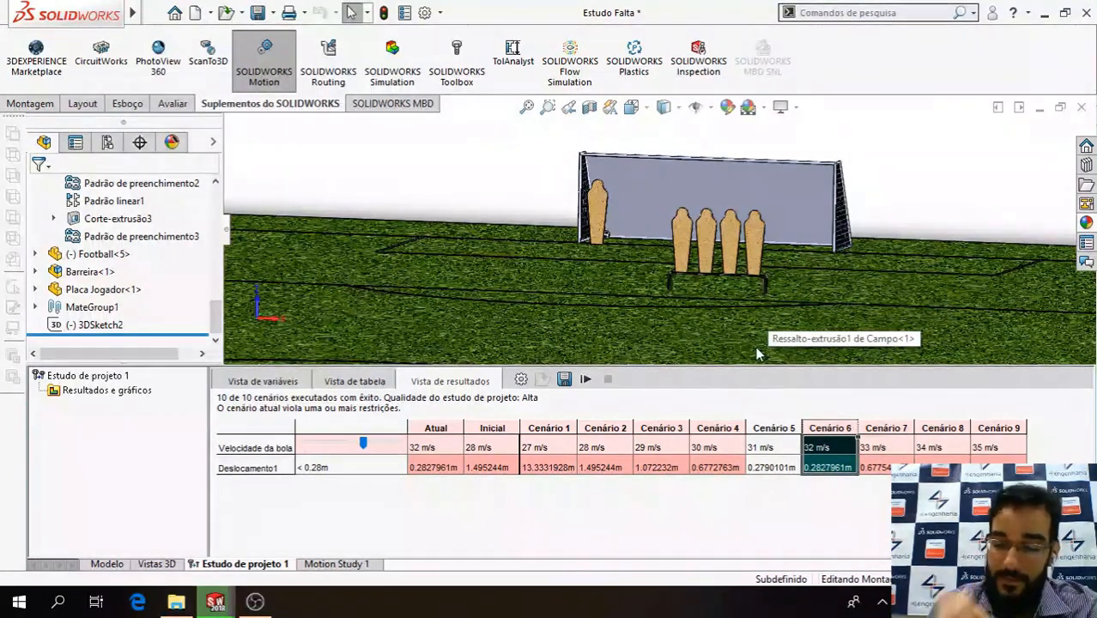
# Apply Cenário 5 (31 m/s) to the model again, view the ball at the goal, and leave nothing selected on the field.
pyautogui.click(786, 441)
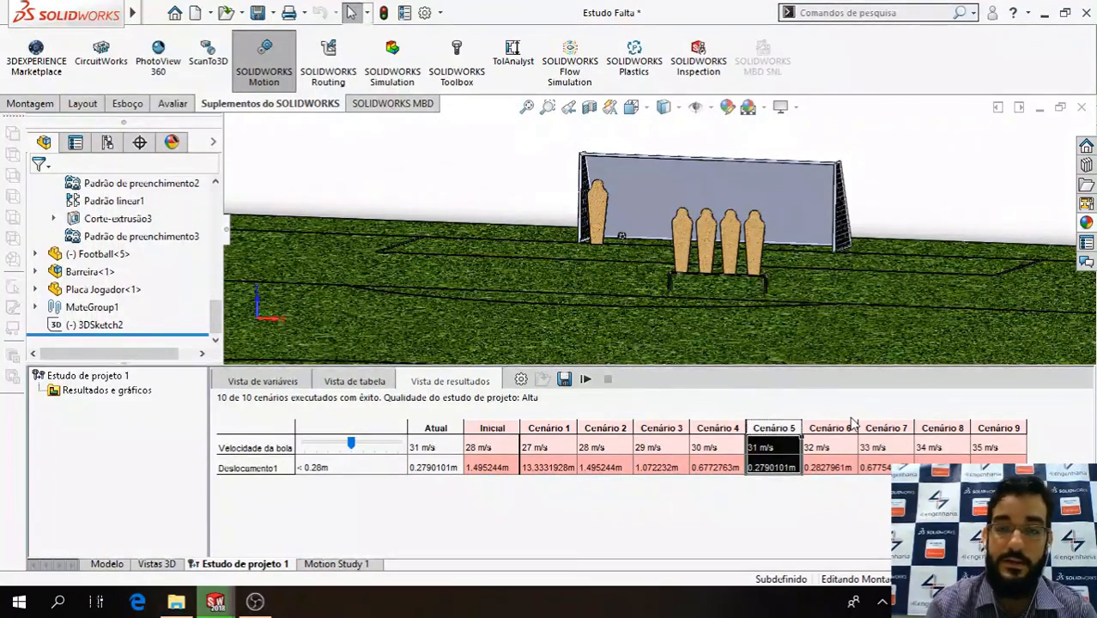
pyautogui.scroll(1, 798, 284)
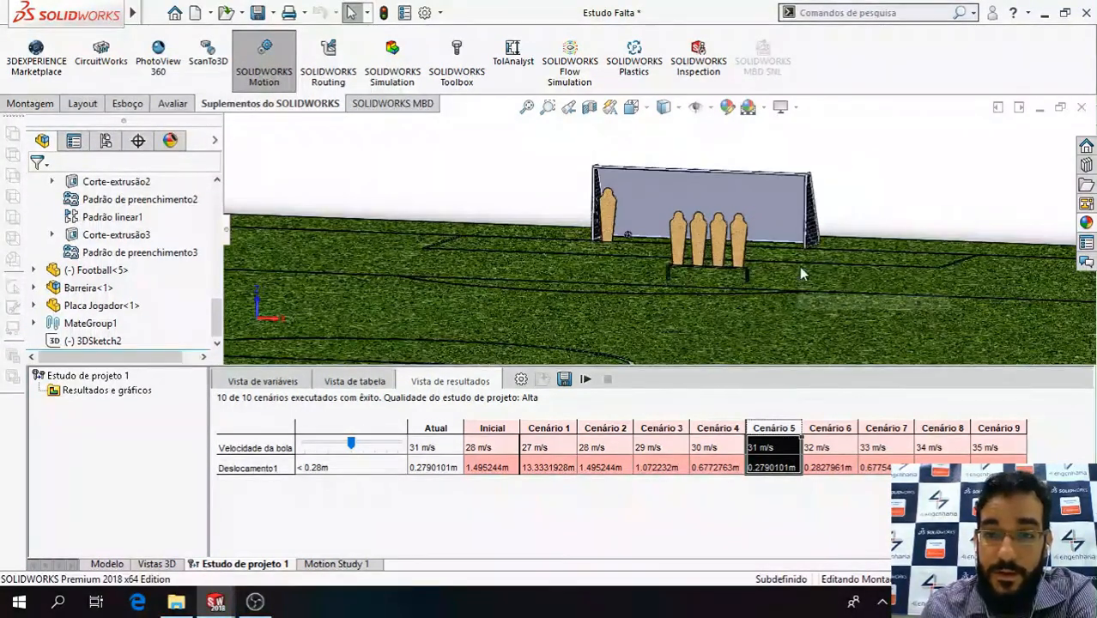
pyautogui.scroll(-1, 859, 215)
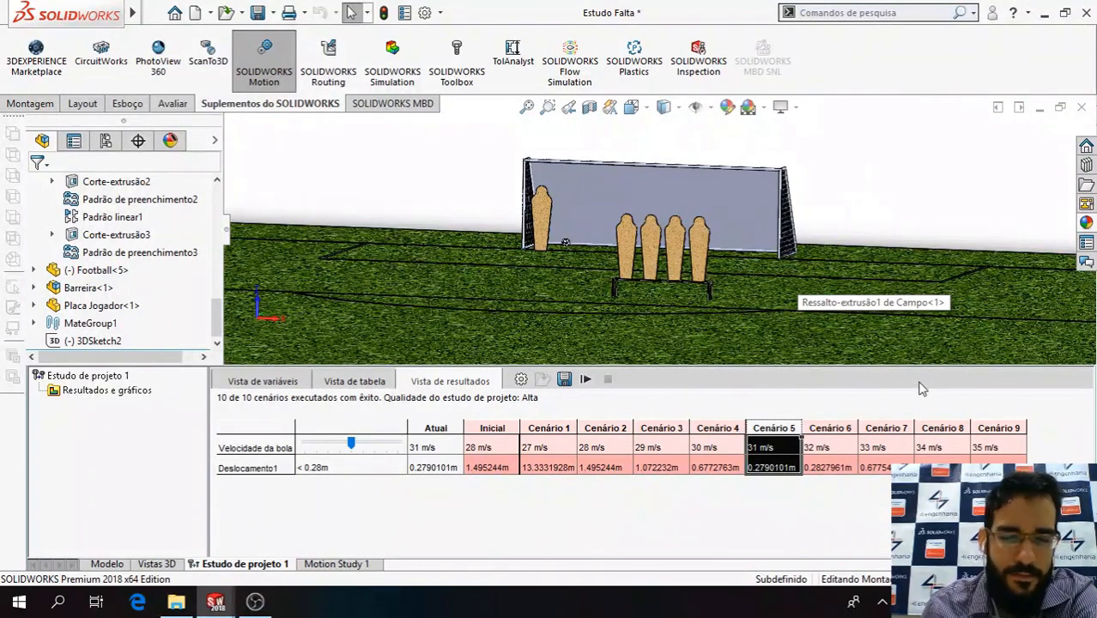
pyautogui.click(975, 300)
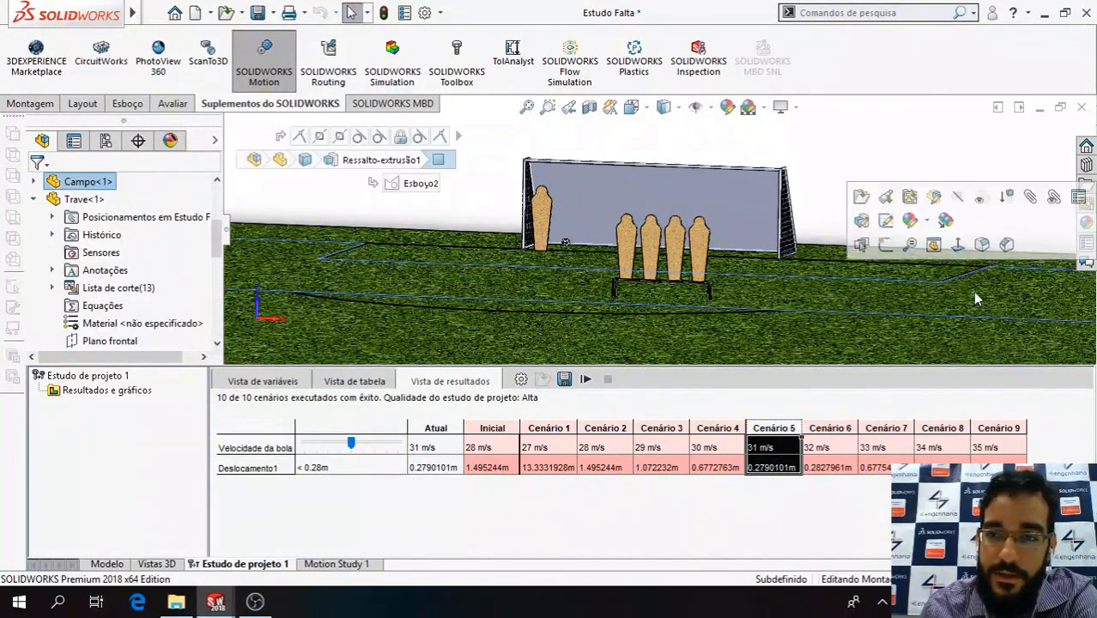
pyautogui.click(839, 177)
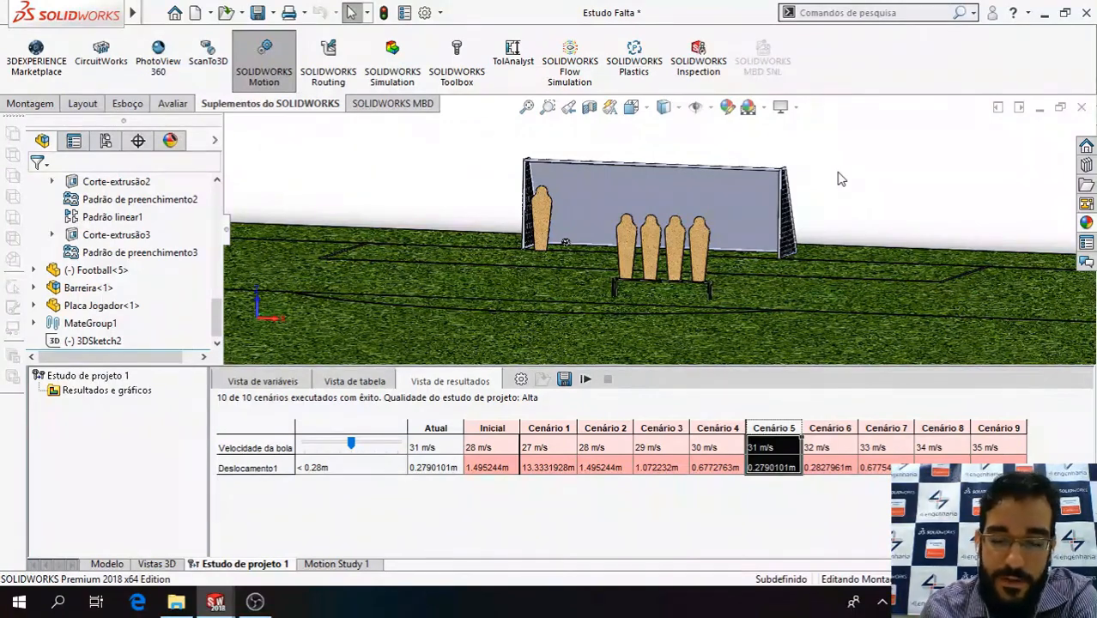